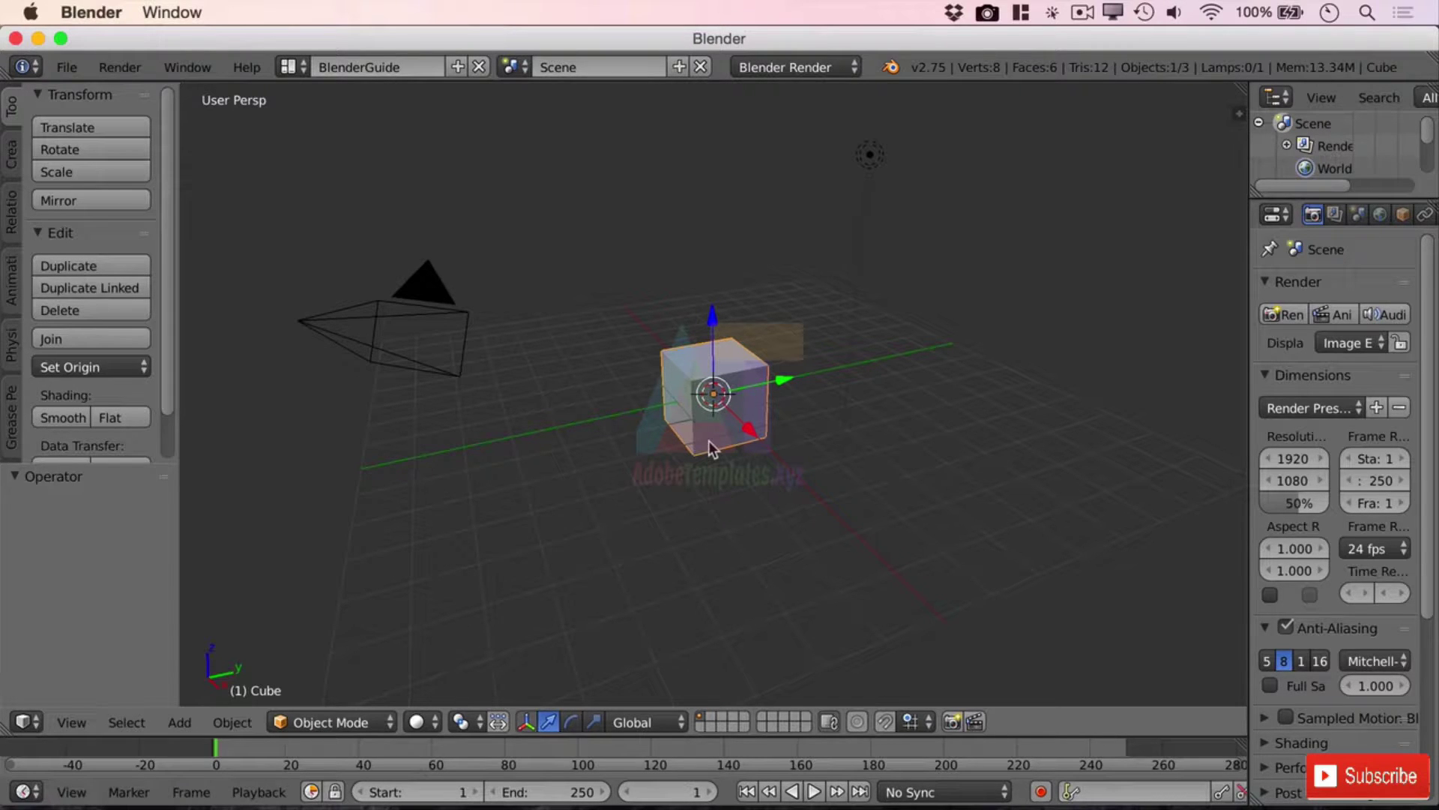
Step: Delete the default cube and add a Monkey mesh in its place
{"action": "key", "text": "x"}
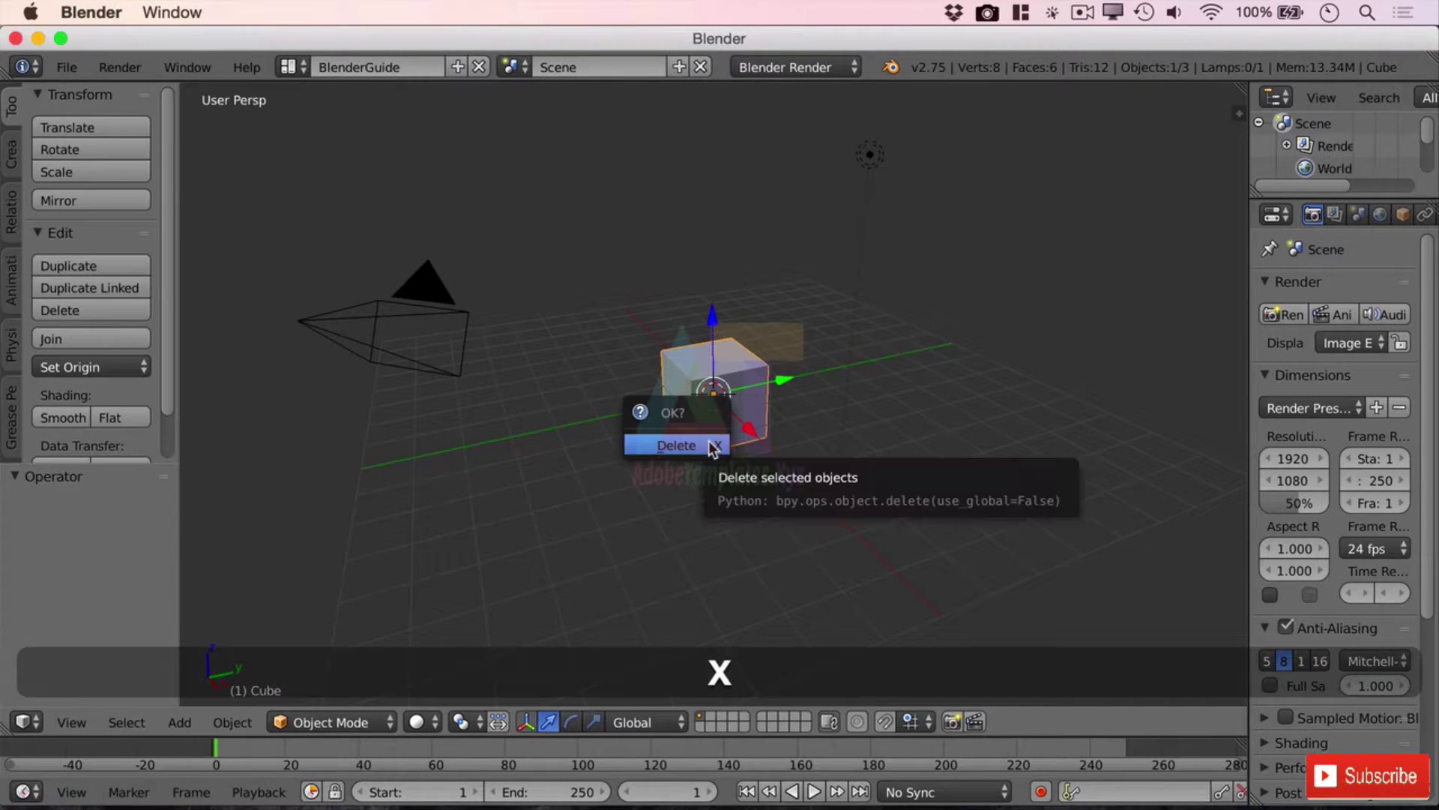
{"action": "key", "text": "Return"}
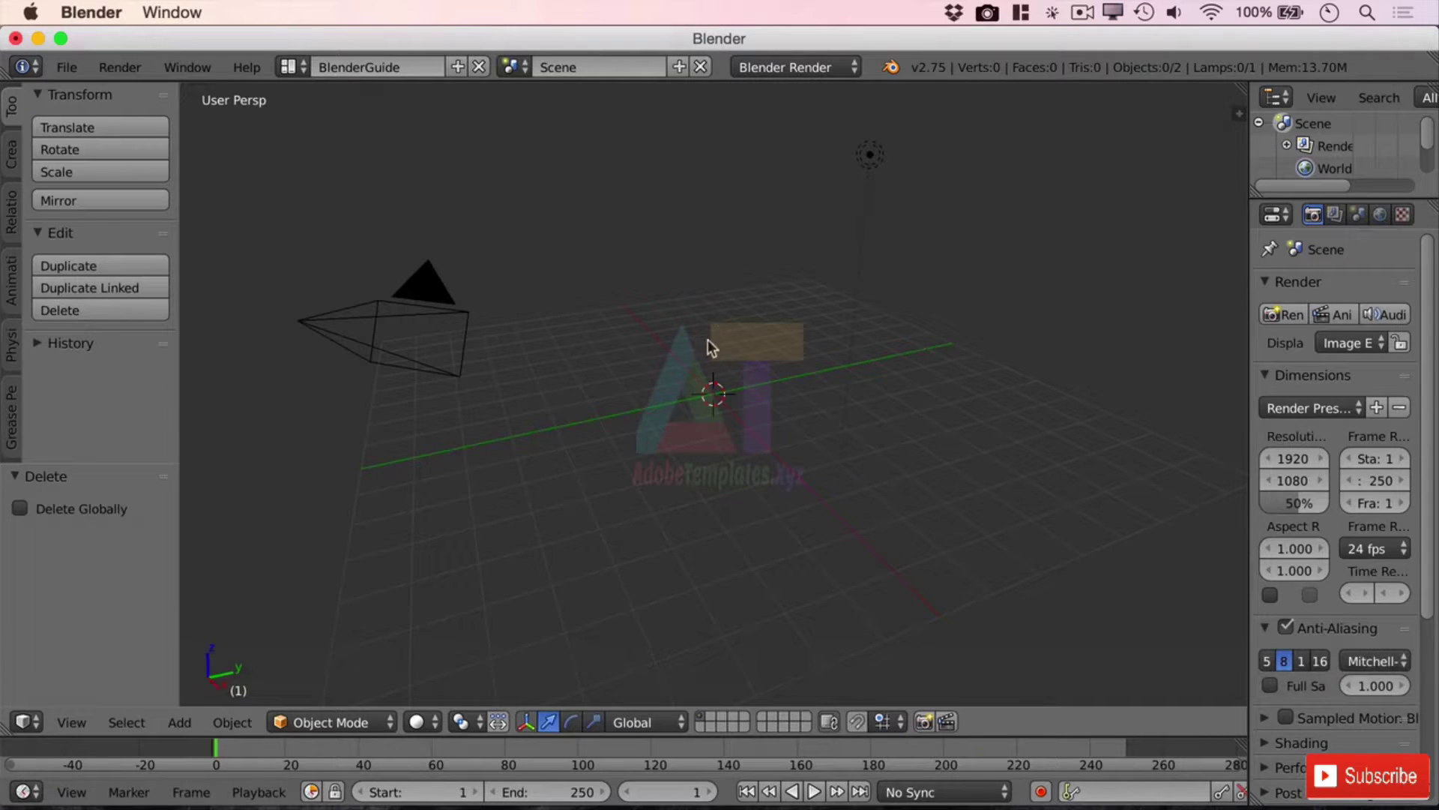
{"action": "key", "text": "shift+a"}
{"action": "mouse_move", "coordinate": [731, 335]}
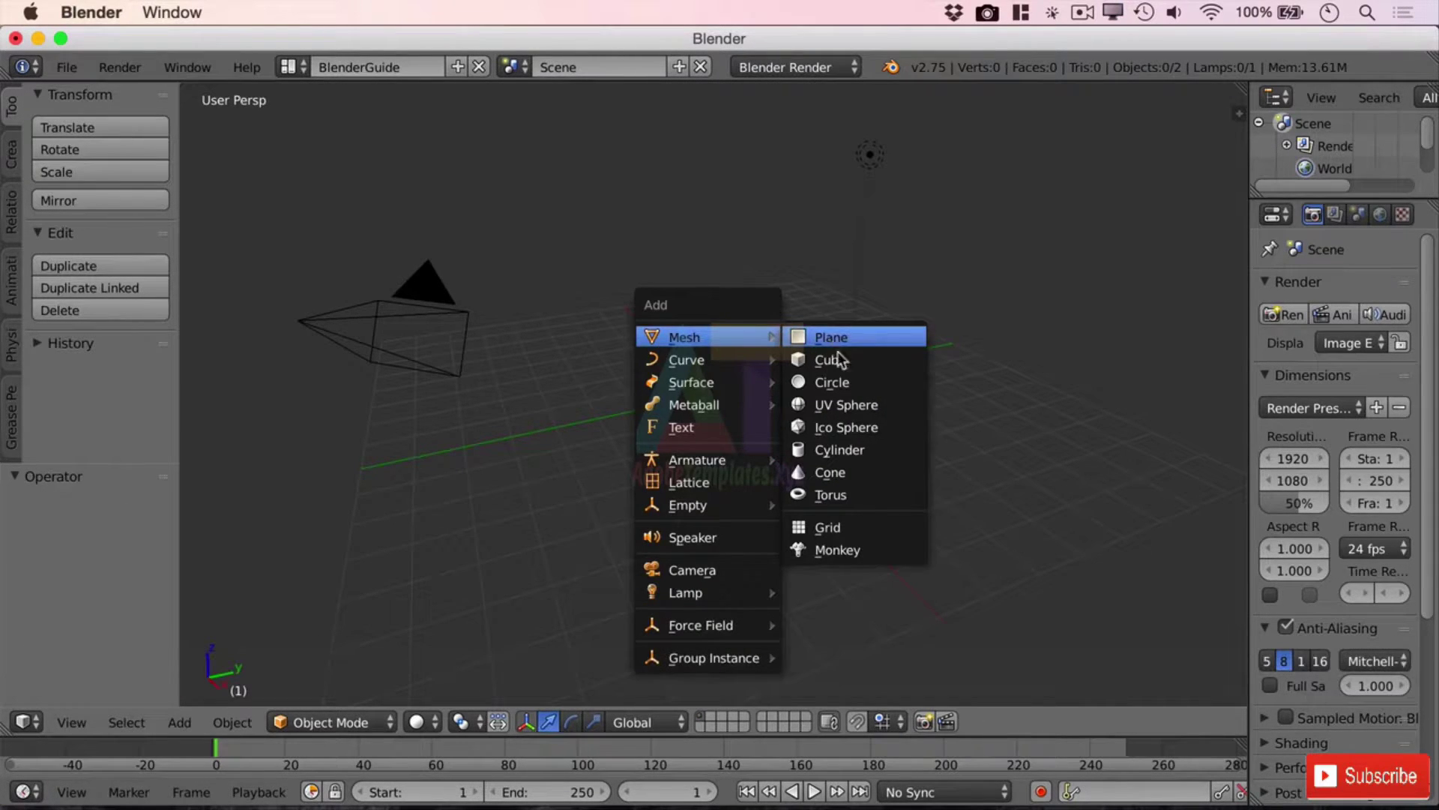
{"action": "left_click", "coordinate": [843, 541]}
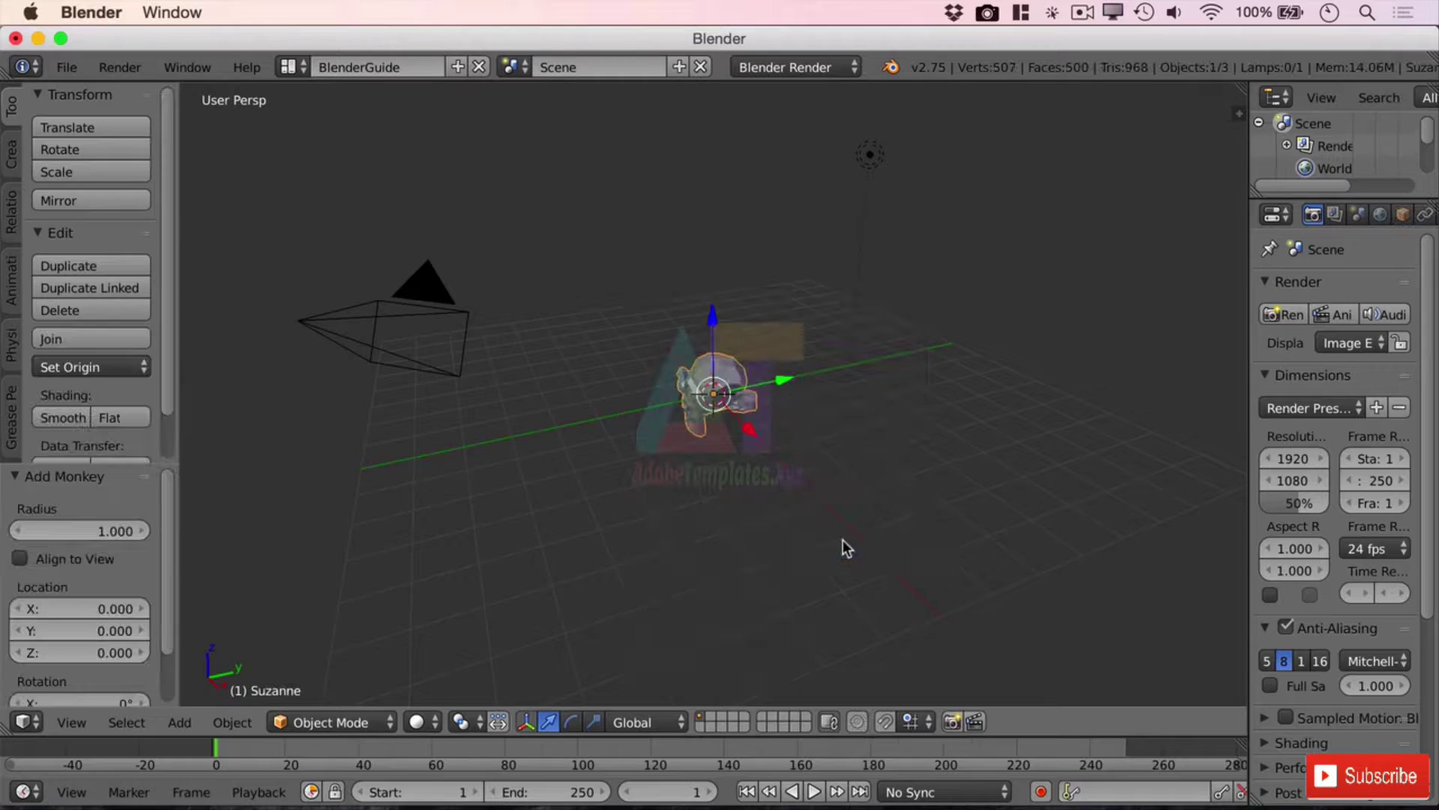
Step: Rotate the monkey about -66° around the global X axis
{"action": "scroll", "coordinate": [742, 453], "scroll_direction": "up", "scroll_amount": 4}
{"action": "middle_click_drag", "start_coordinate": [739, 455], "coordinate": [855, 375]}
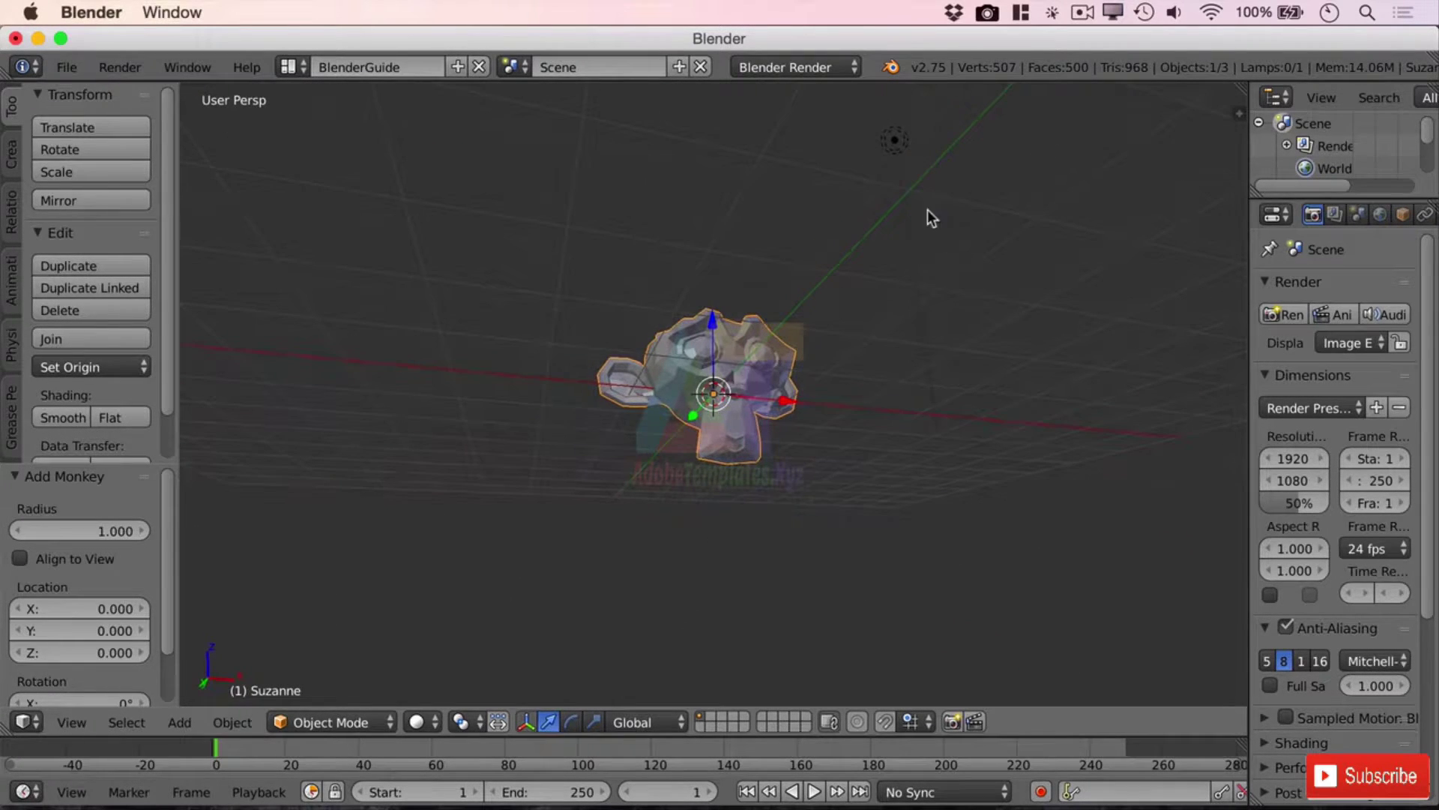
{"action": "middle_click_drag", "start_coordinate": [928, 215], "coordinate": [697, 332]}
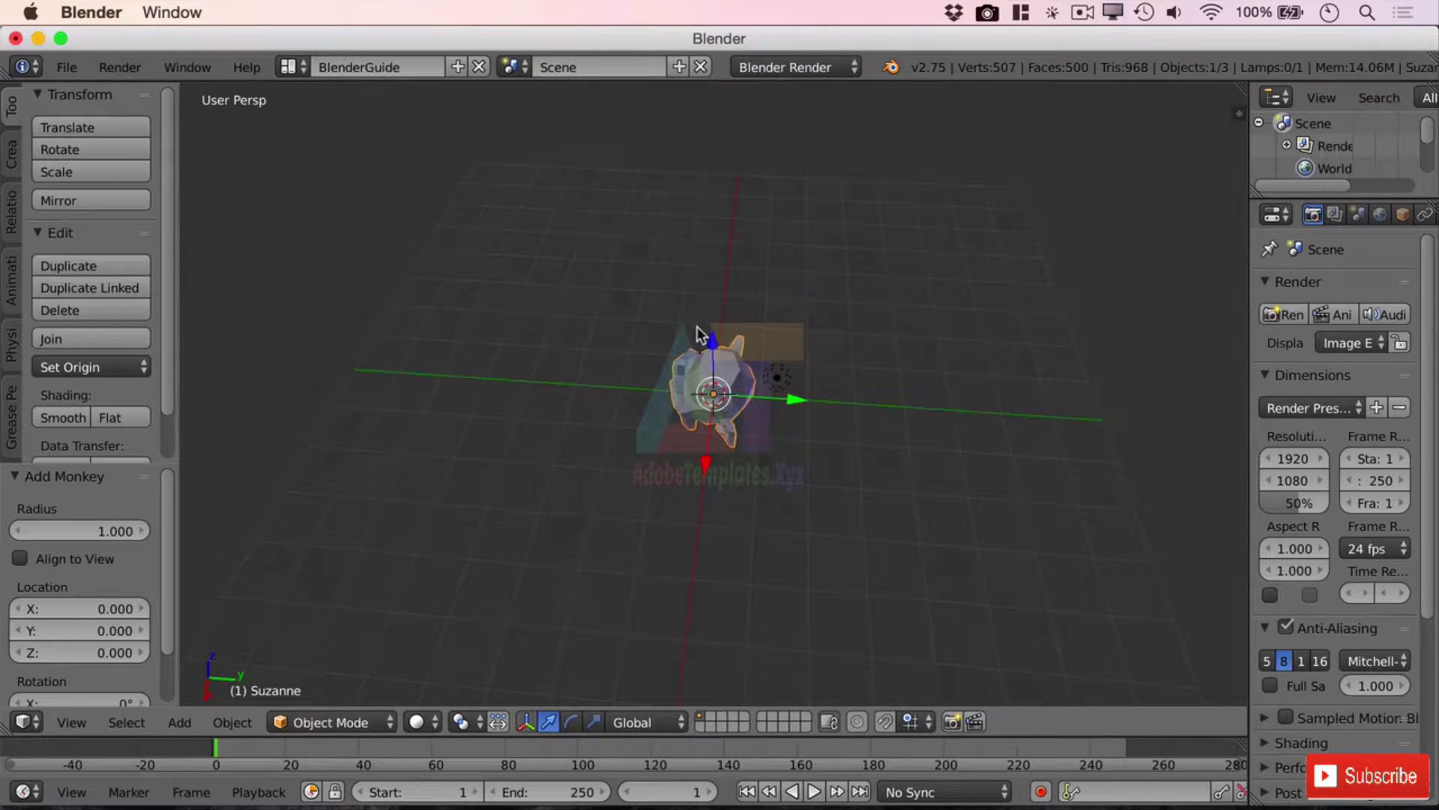
{"action": "right_click", "coordinate": [778, 378]}
{"action": "middle_click_drag", "start_coordinate": [769, 419], "coordinate": [716, 469]}
{"action": "right_click", "coordinate": [618, 551]}
{"action": "scroll", "coordinate": [588, 617], "scroll_direction": "down", "scroll_amount": 2}
{"action": "scroll", "coordinate": [588, 617], "scroll_direction": "up", "scroll_amount": 4}
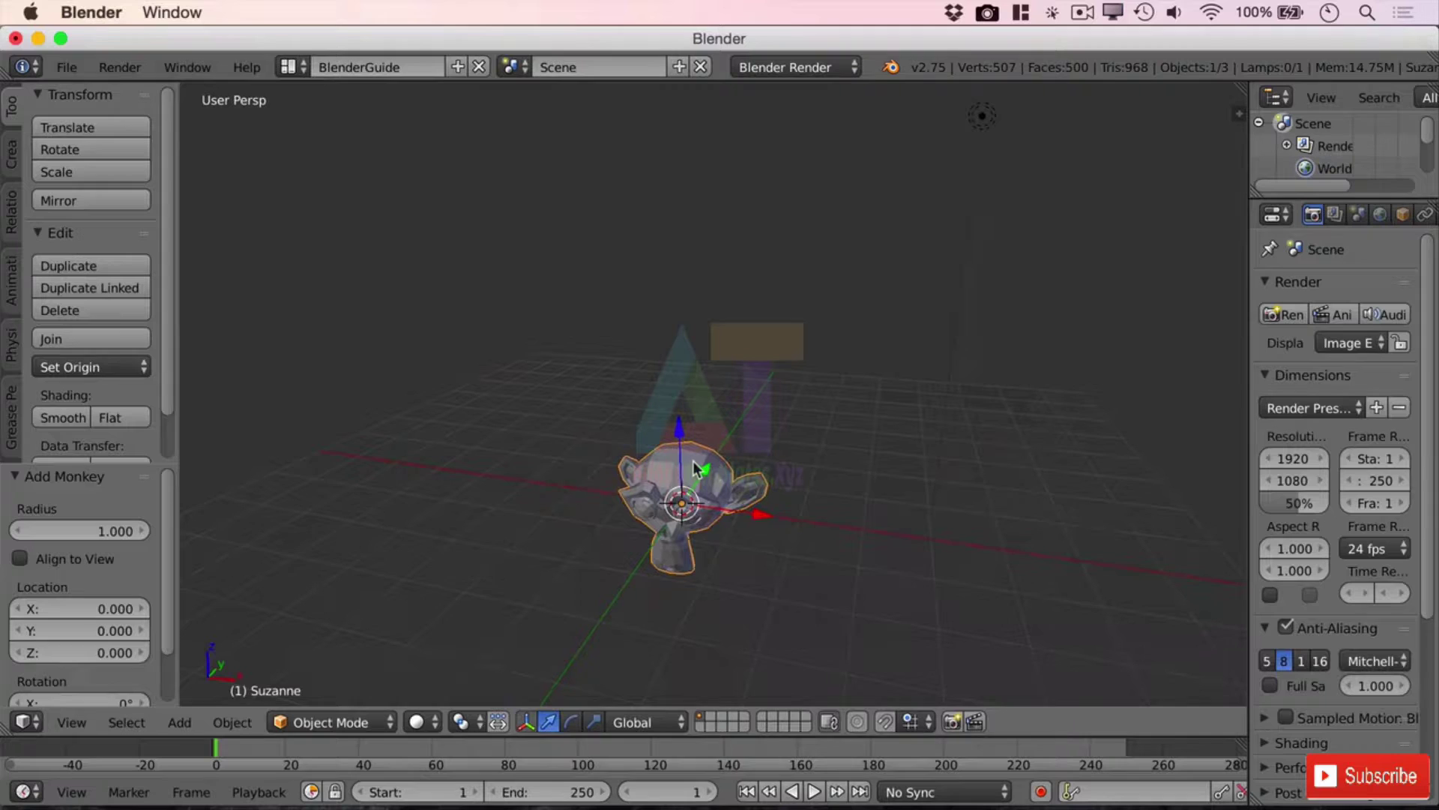
{"action": "key", "text": "r"}
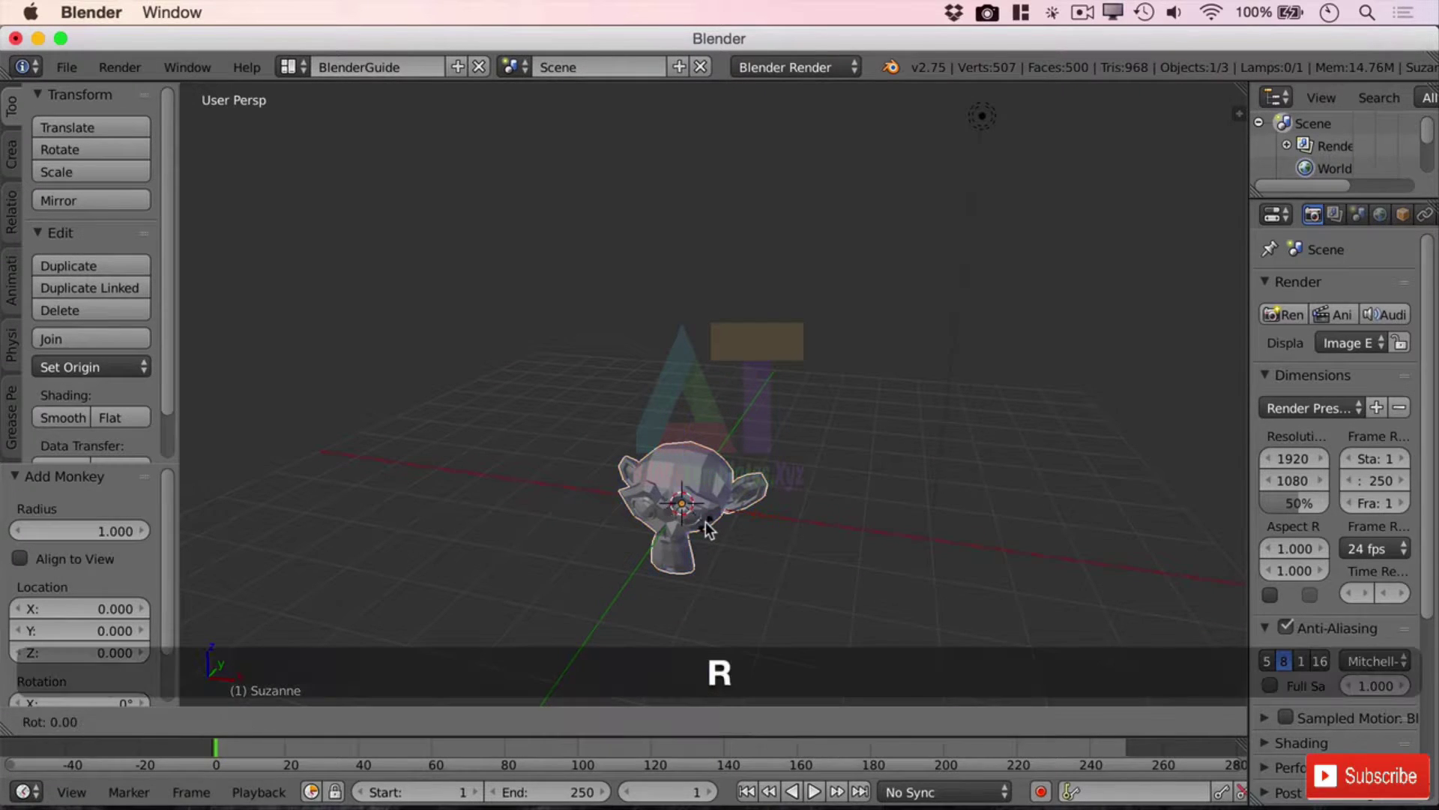
{"action": "key", "text": "x"}
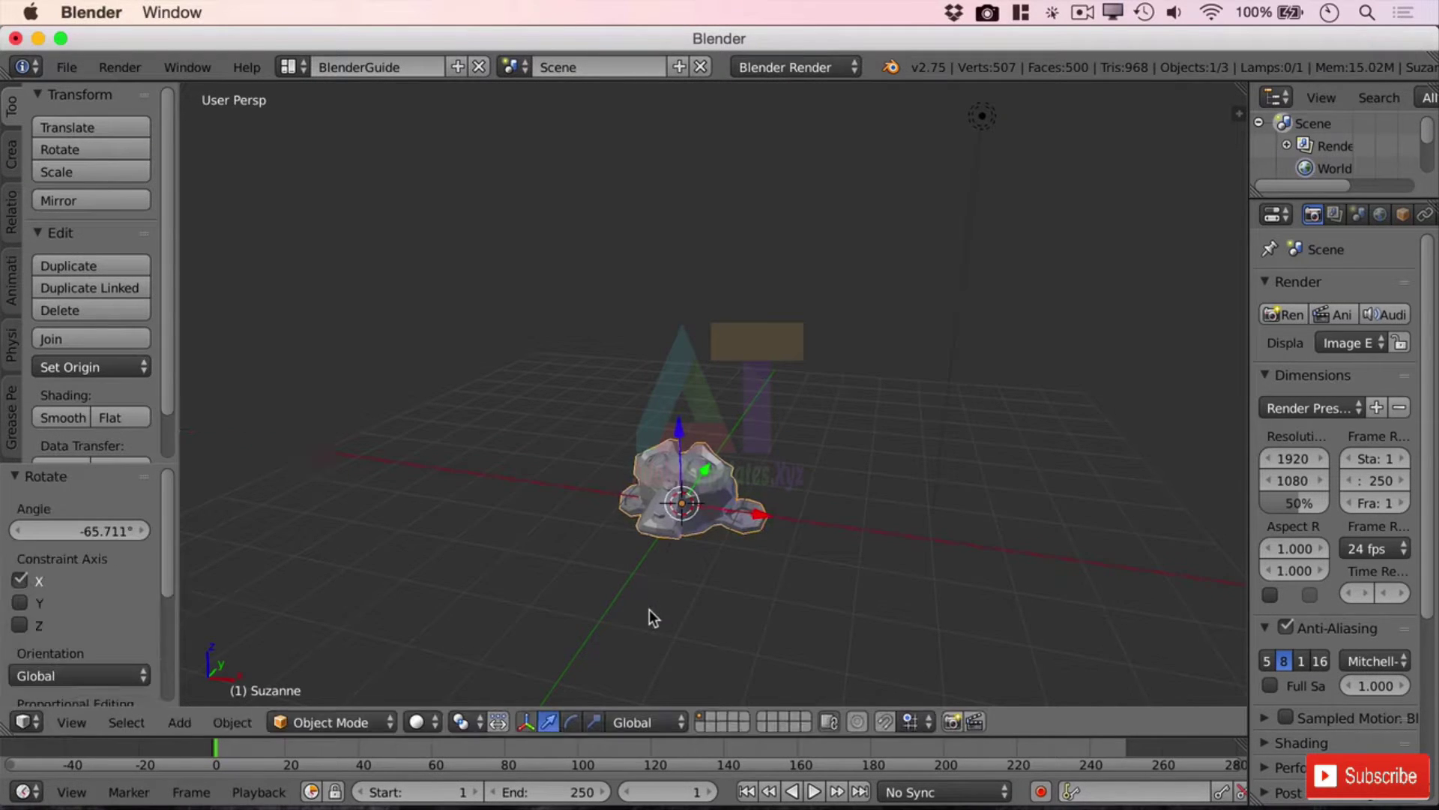
Step: Rotate the monkey about 118° around the global Z axis
{"action": "key", "text": "r"}
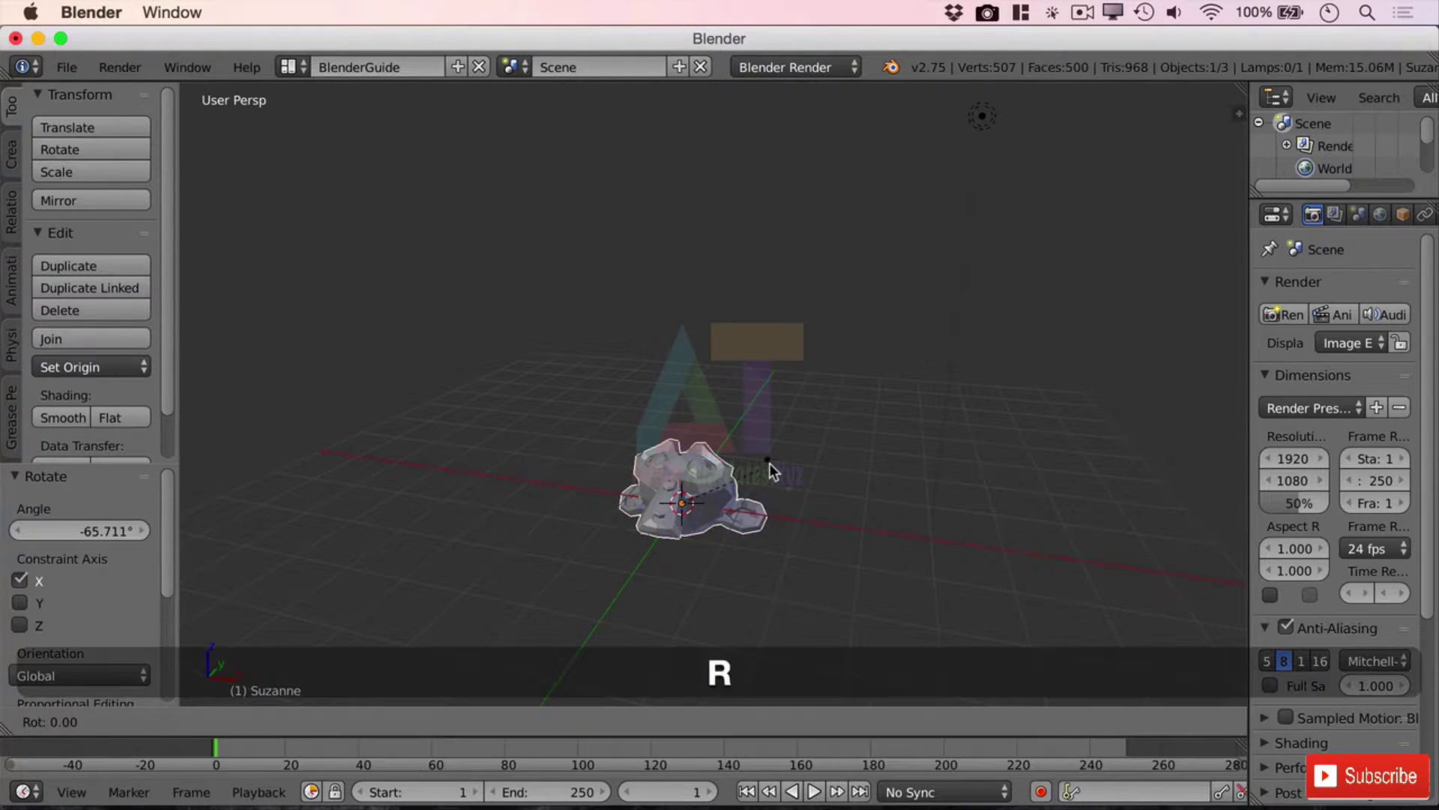
{"action": "key", "text": "z"}
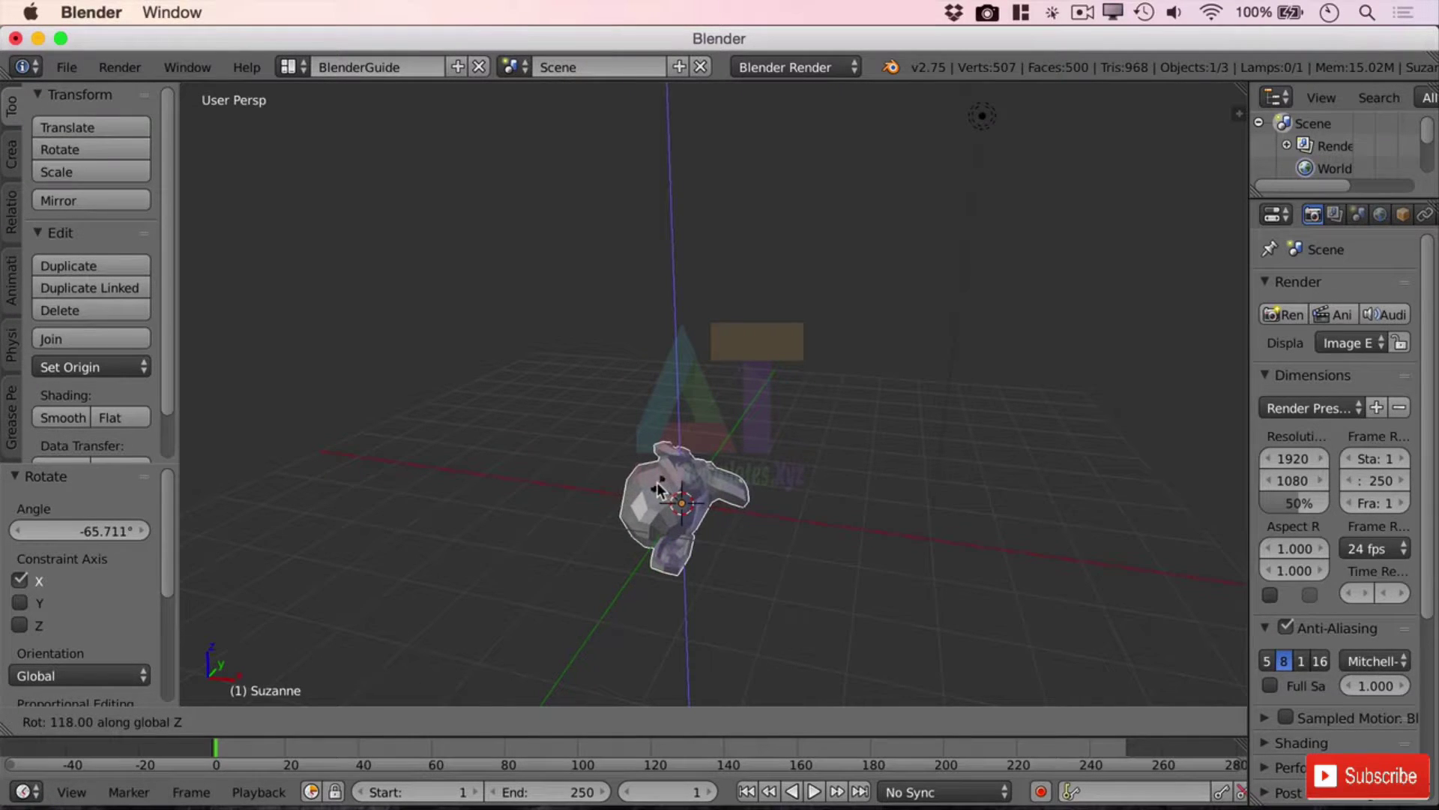
{"action": "left_click", "coordinate": [892, 427]}
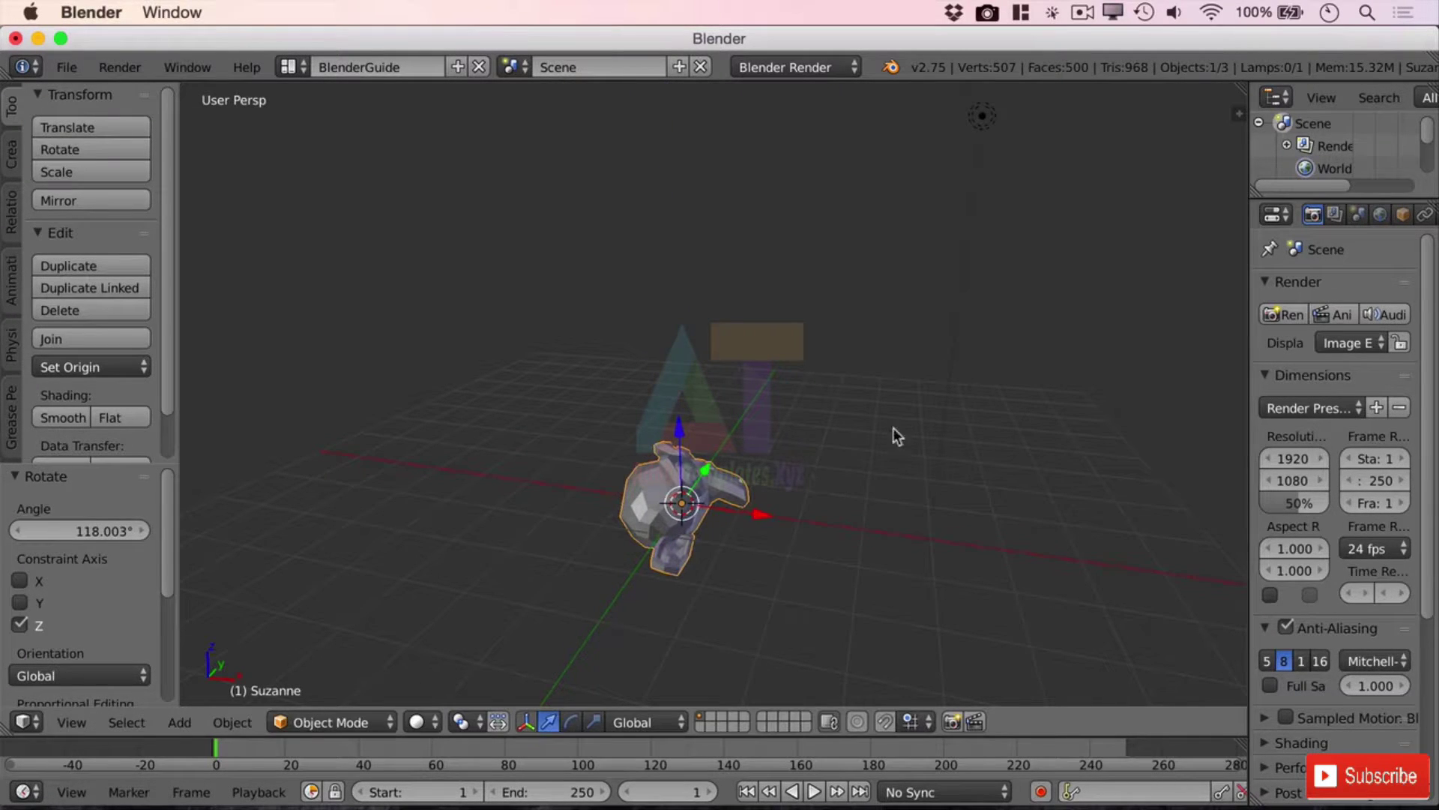
Step: Switch the viewport to Rendered shading and apply smooth shading to the monkey
{"action": "left_click", "coordinate": [422, 721]}
{"action": "left_click", "coordinate": [517, 571]}
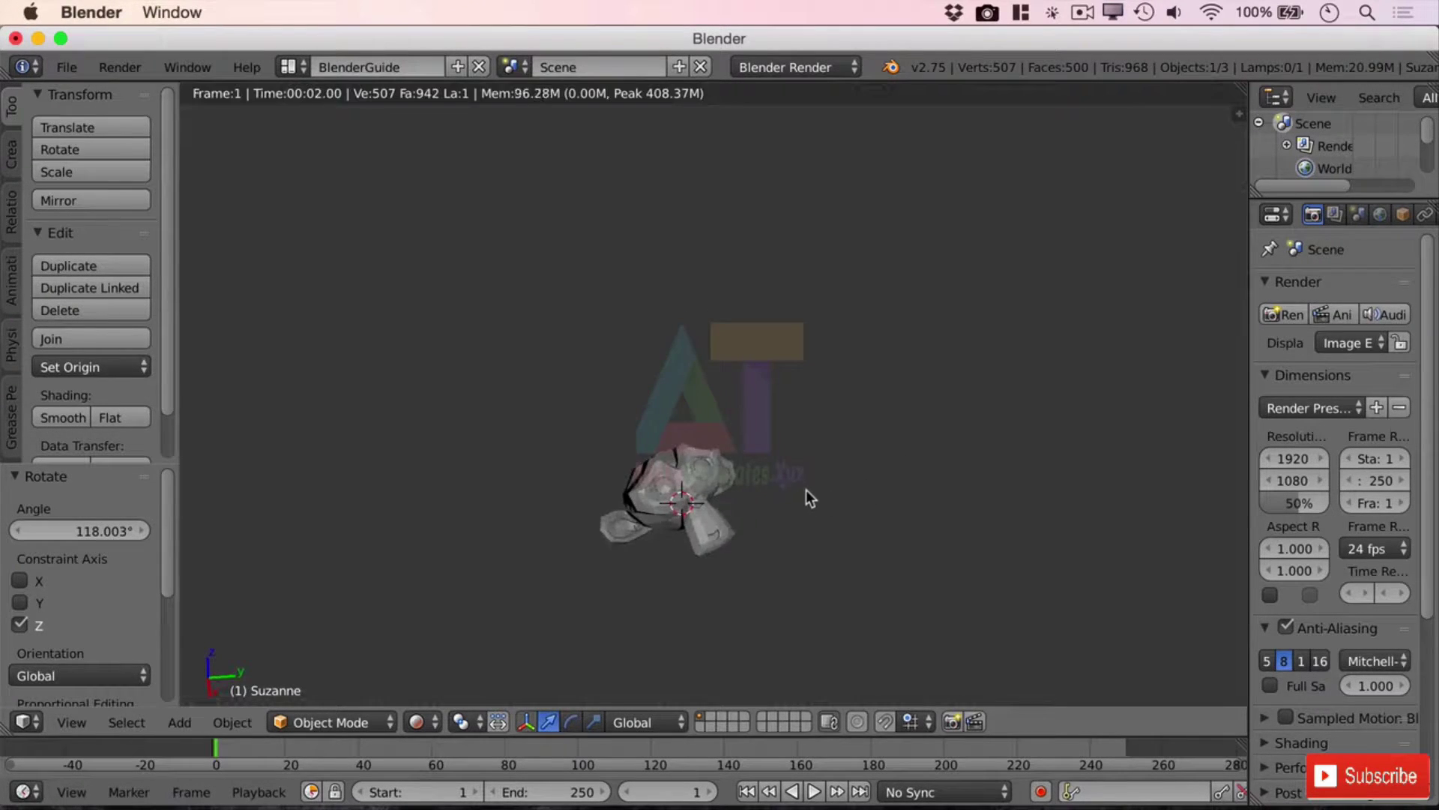
{"action": "scroll", "coordinate": [807, 489], "scroll_direction": "up", "scroll_amount": 4}
{"action": "middle_click_drag", "start_coordinate": [835, 550], "coordinate": [864, 507], "text": "shift"}
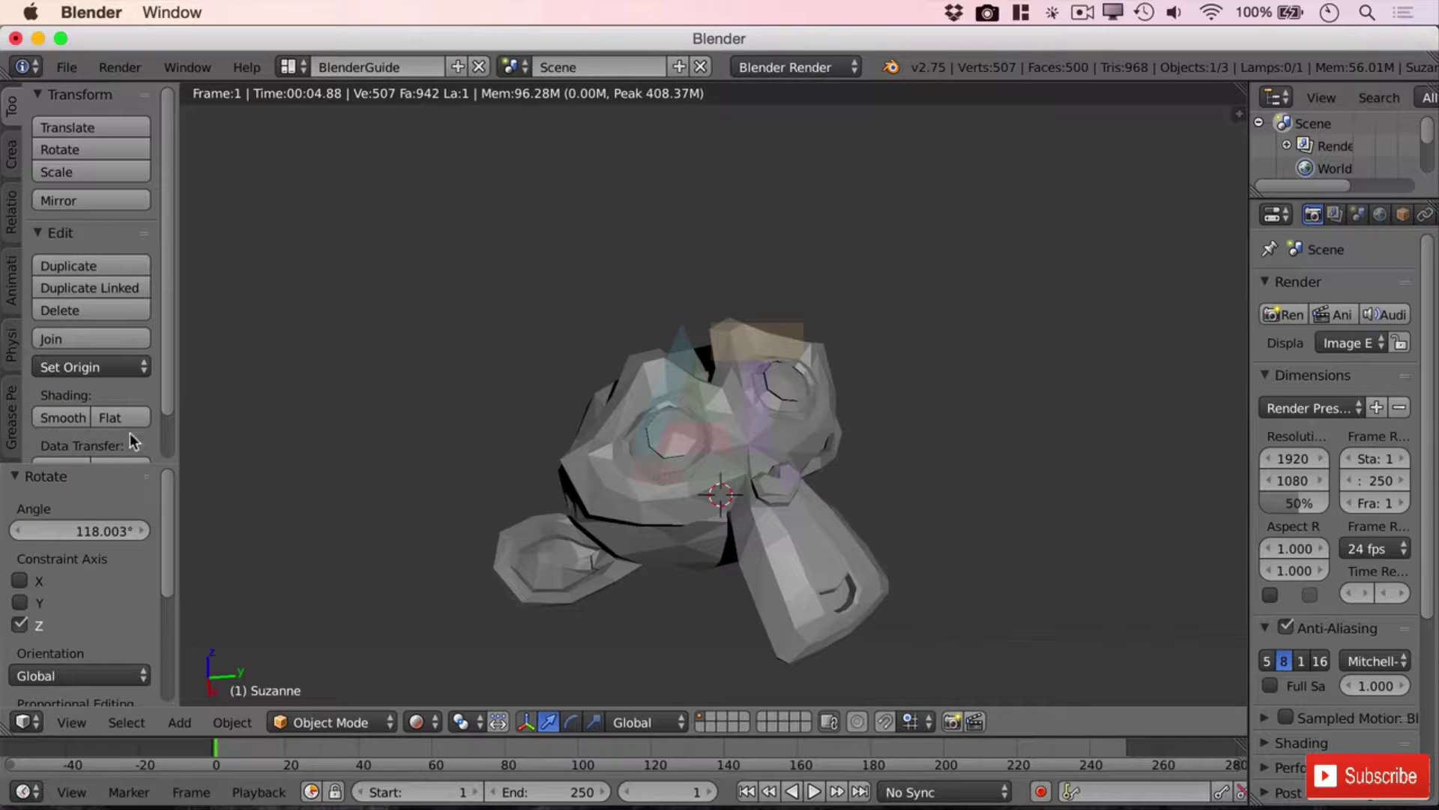
{"action": "left_click", "coordinate": [72, 416]}
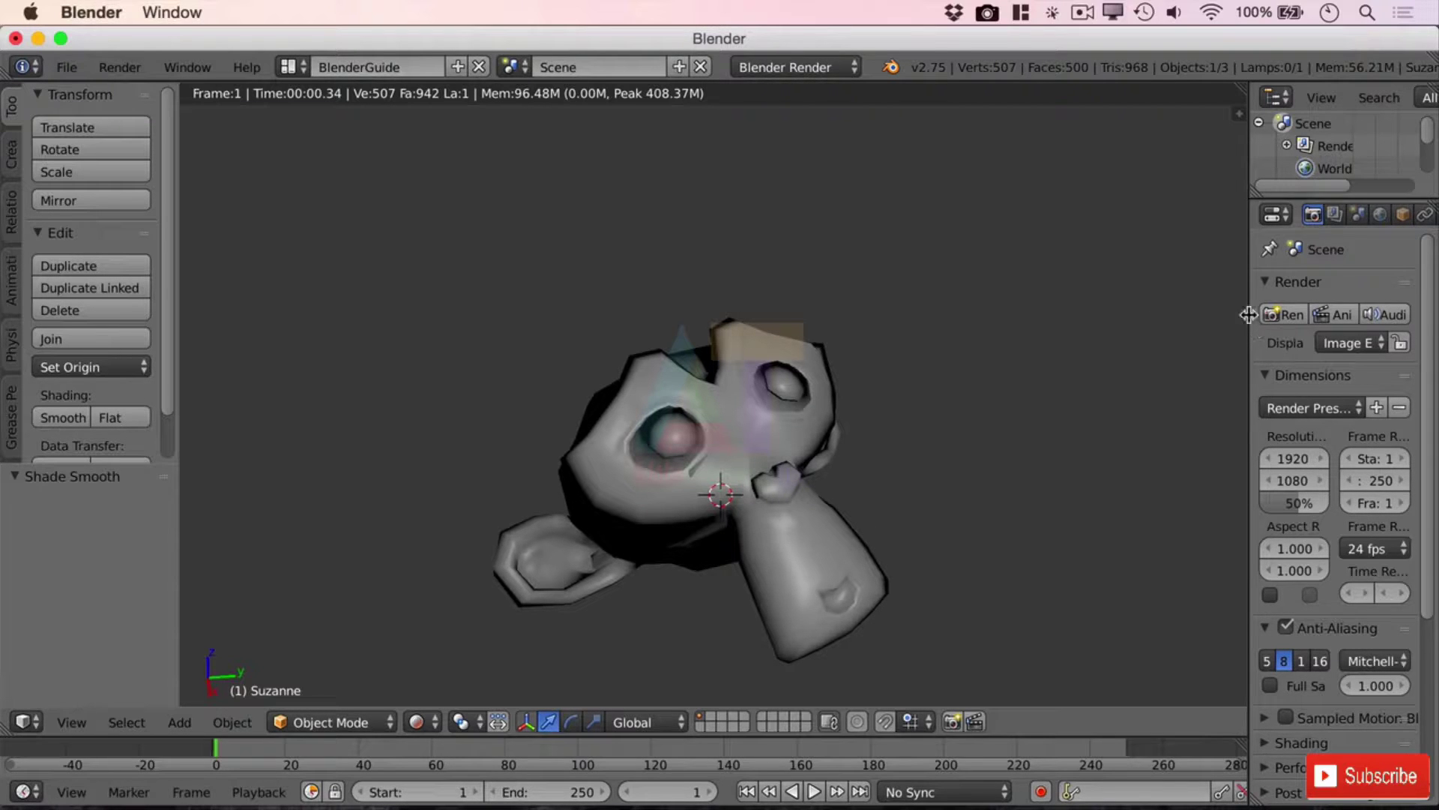
Step: Widen the properties editor and add a Subdivision Surface modifier to the monkey
{"action": "left_click_drag", "start_coordinate": [1243, 316], "coordinate": [1021, 329]}
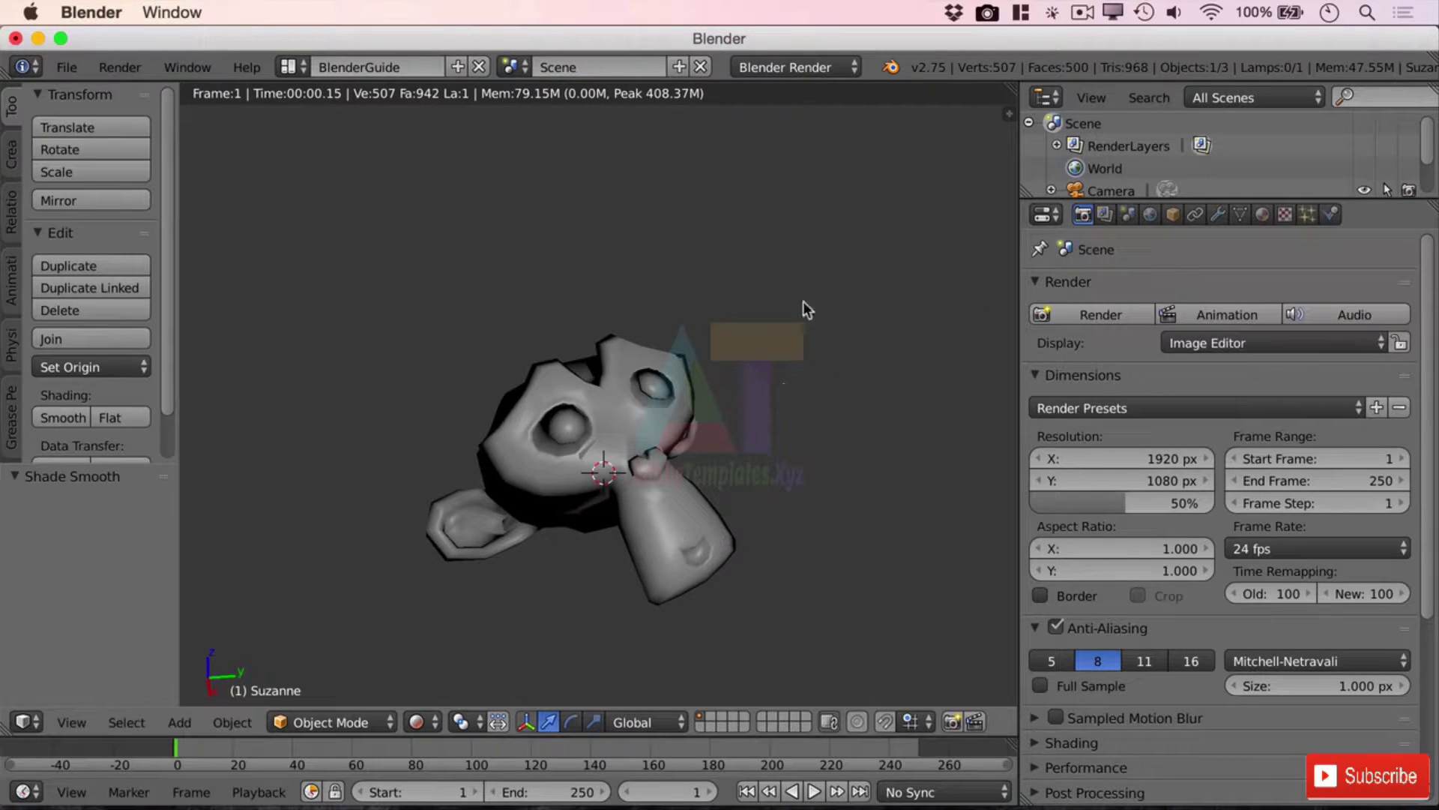
{"action": "left_click", "coordinate": [1219, 215]}
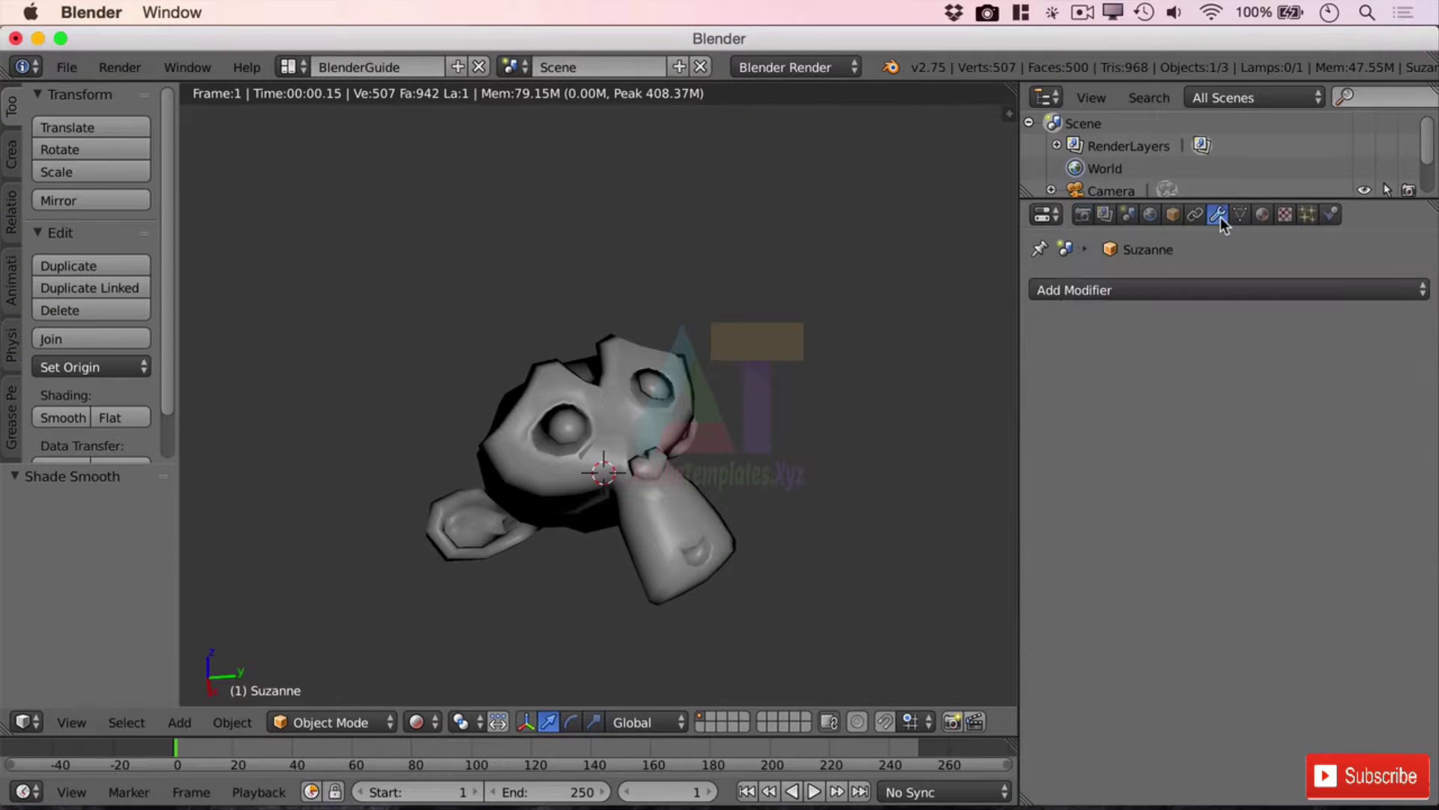
{"action": "left_click", "coordinate": [1079, 289]}
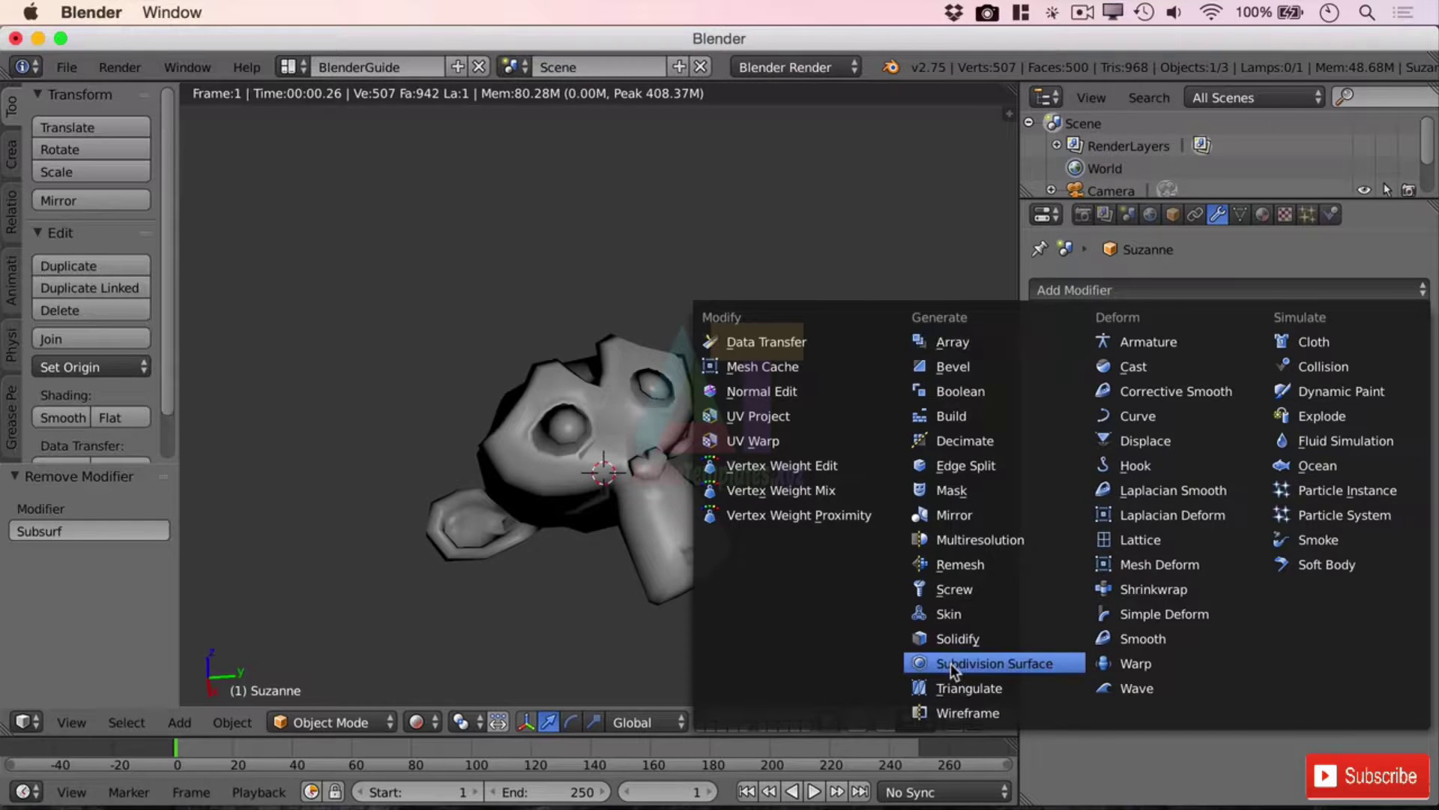
{"action": "left_click", "coordinate": [1009, 667]}
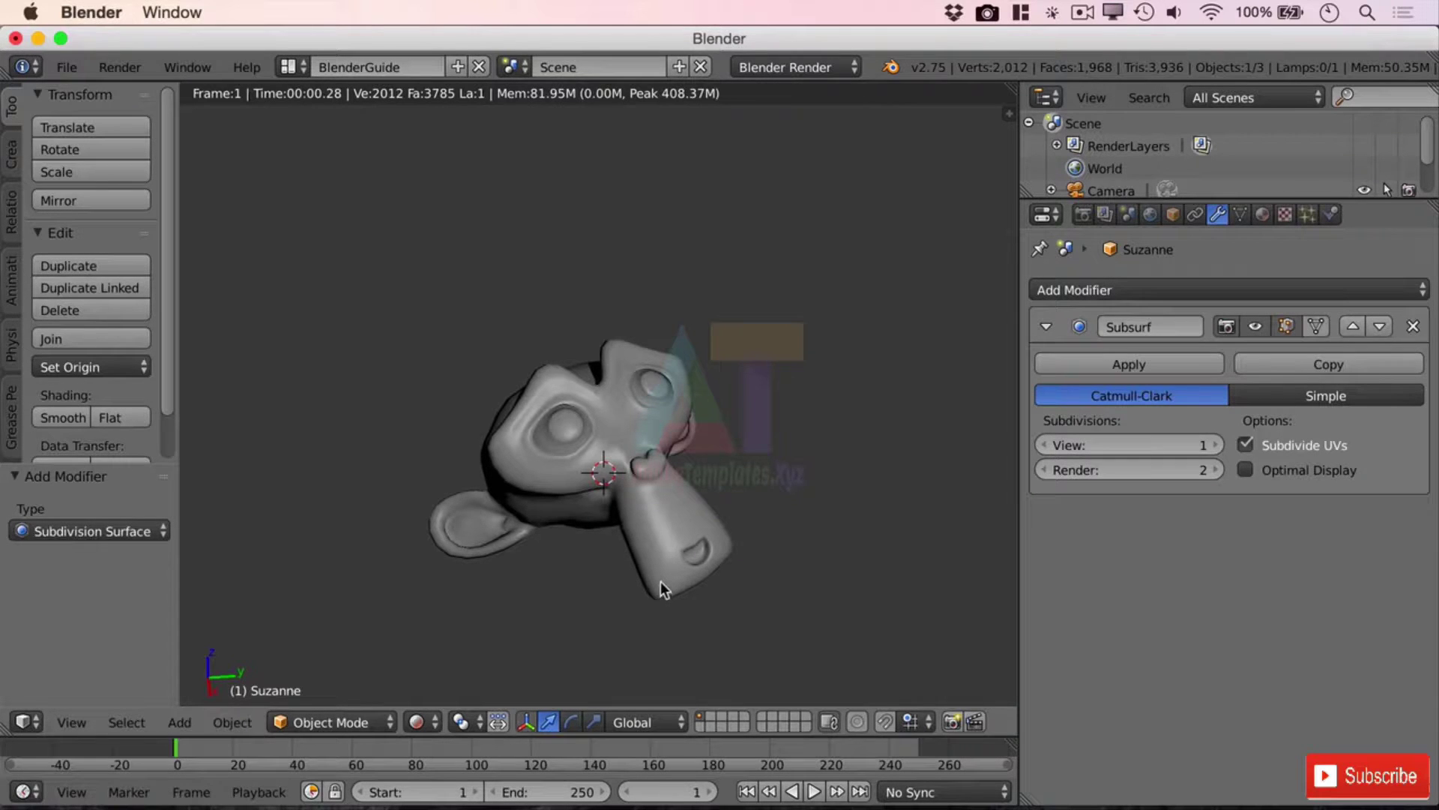
Step: Compare the Subdivision Surface modifier's View levels 1 to 3 on the monkey and set View subdivisions to 2
{"action": "scroll", "coordinate": [659, 582], "scroll_direction": "up", "scroll_amount": 8}
{"action": "scroll", "coordinate": [675, 574], "scroll_direction": "down", "scroll_amount": 8}
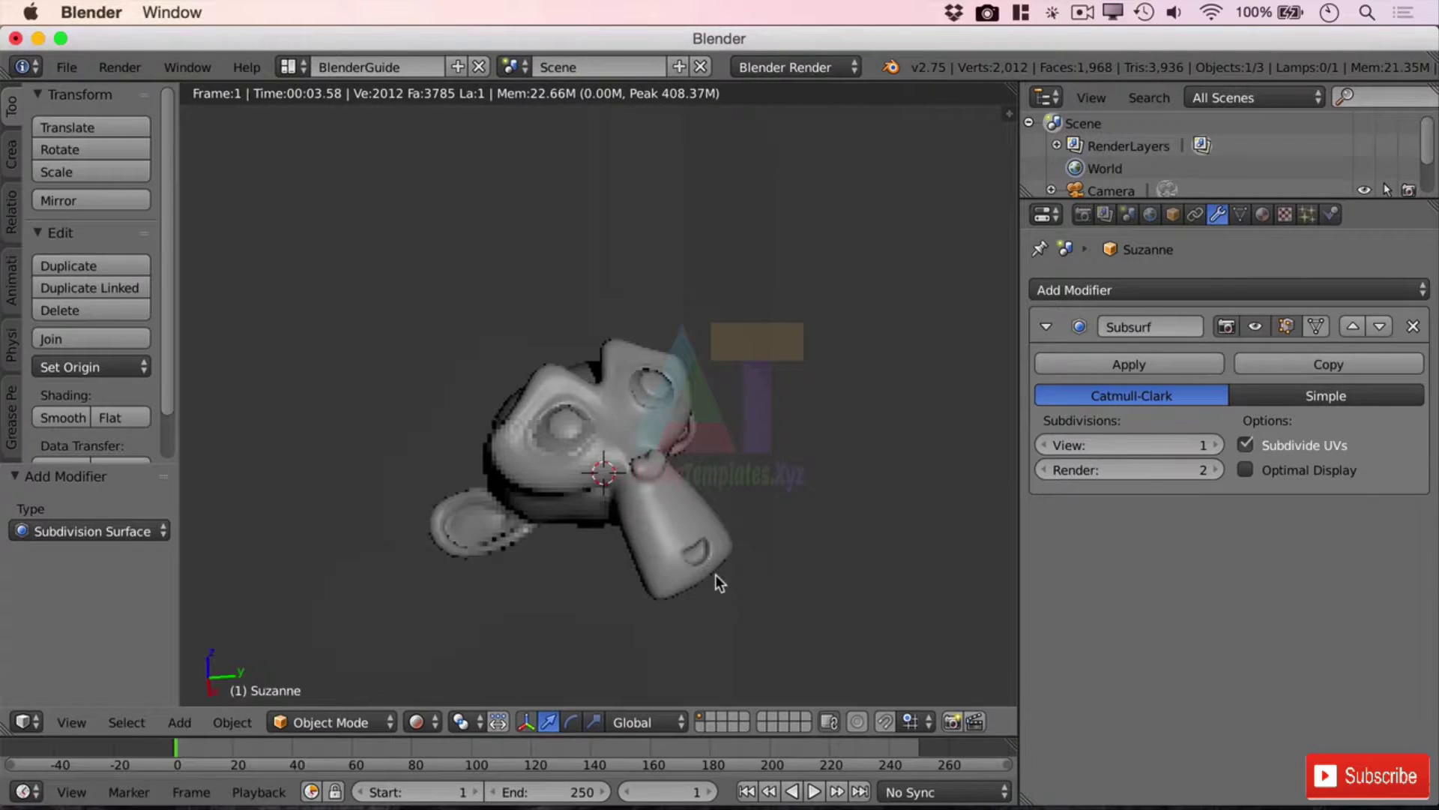
{"action": "scroll", "coordinate": [689, 515], "scroll_direction": "up", "scroll_amount": 3}
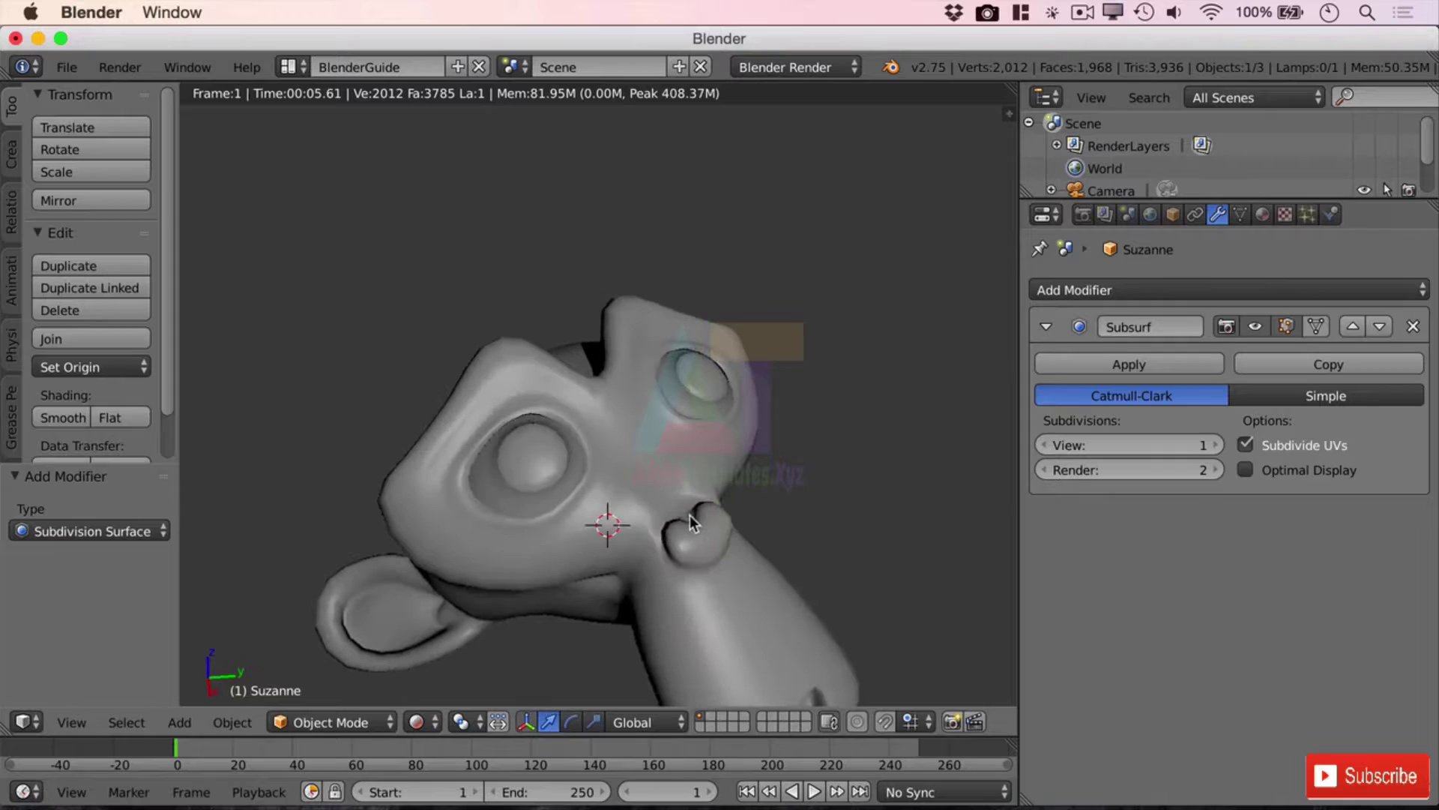
{"action": "left_click", "coordinate": [1216, 444]}
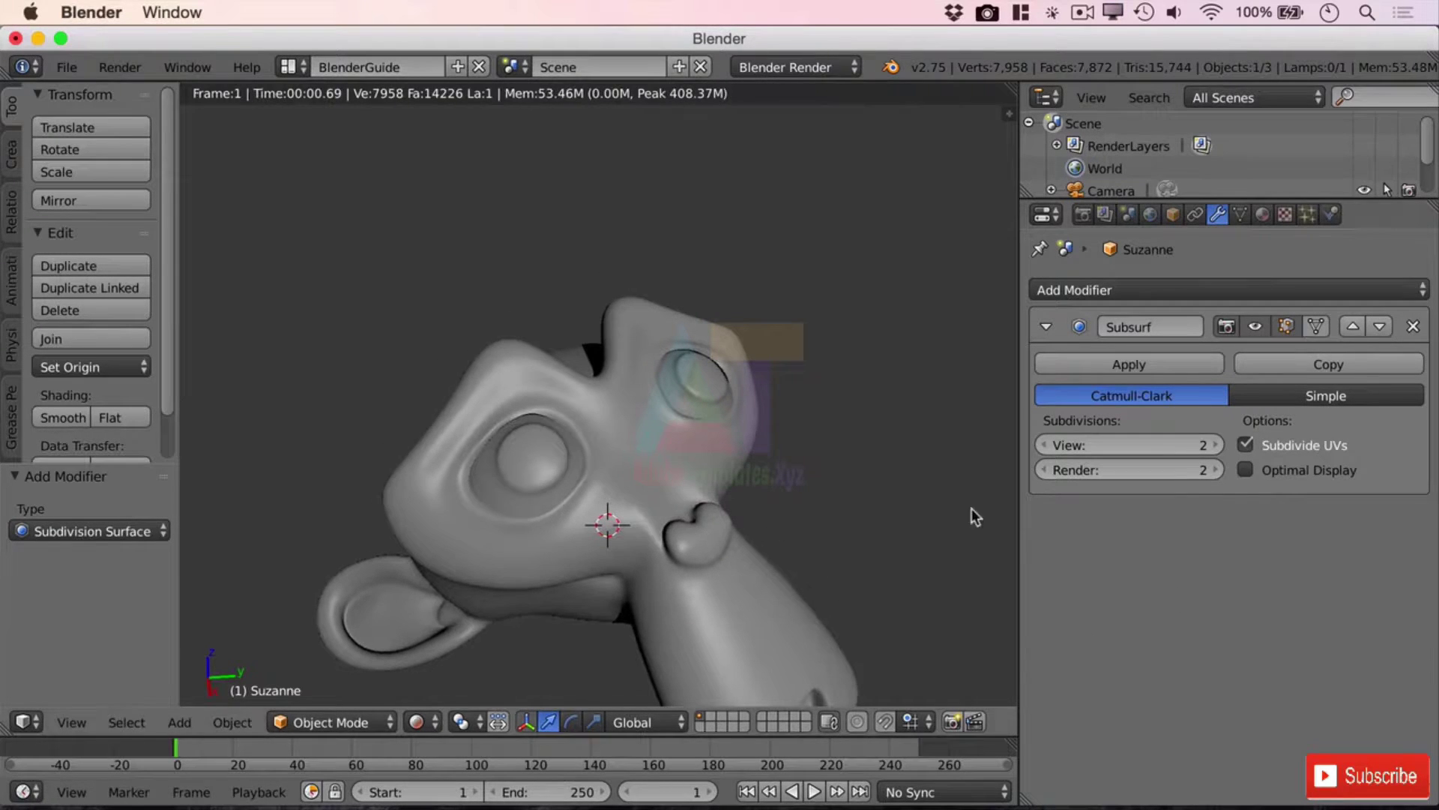
{"action": "left_click", "coordinate": [1044, 444]}
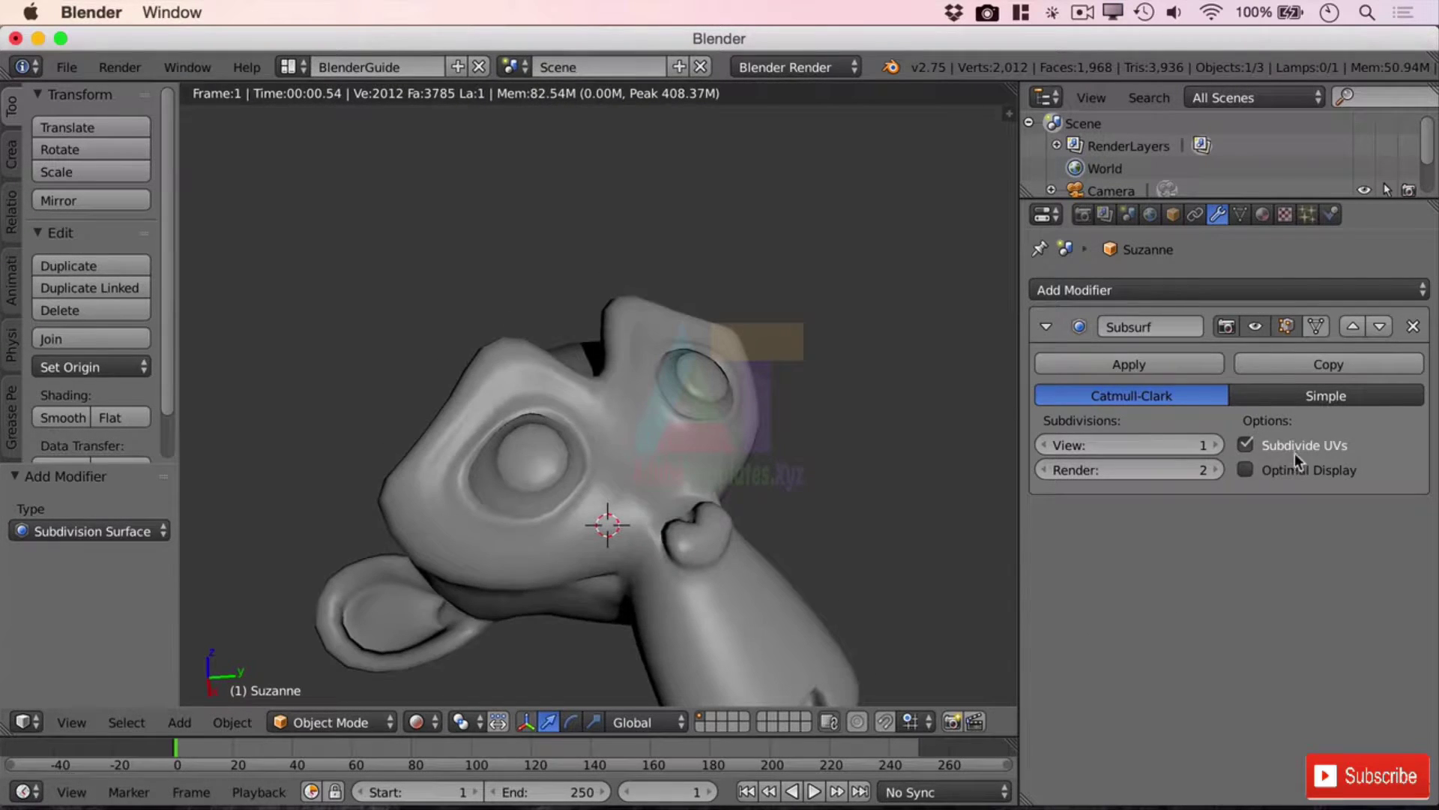
{"action": "left_click", "coordinate": [1218, 444]}
{"action": "left_click", "coordinate": [1217, 443]}
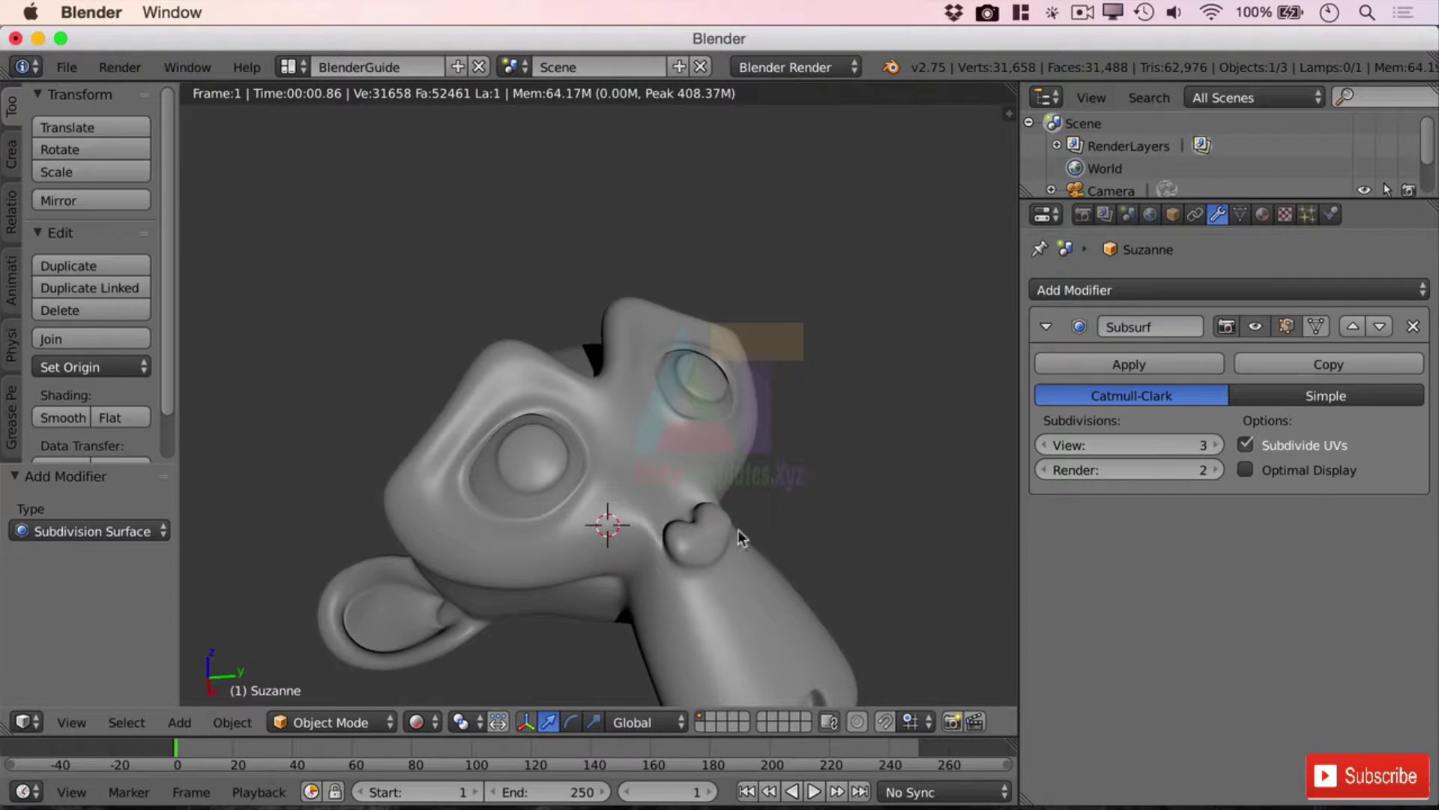
{"action": "left_click", "coordinate": [1046, 445]}
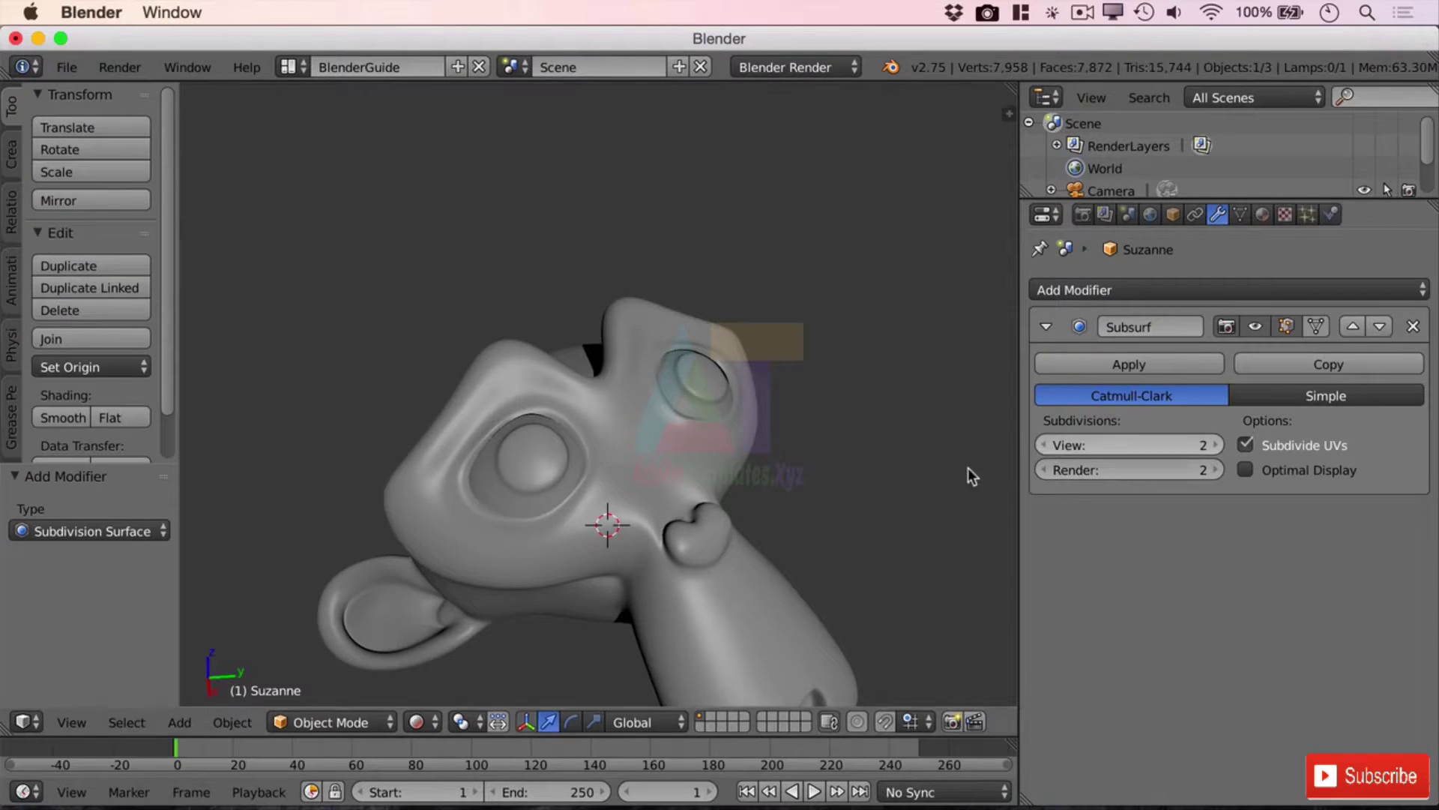
Step: Enlarge the outliner and give the monkey a new material named Test
{"action": "scroll", "coordinate": [858, 452], "scroll_direction": "down", "scroll_amount": 5, "text": "shift"}
{"action": "scroll", "coordinate": [847, 503], "scroll_direction": "up", "scroll_amount": 5, "text": "shift"}
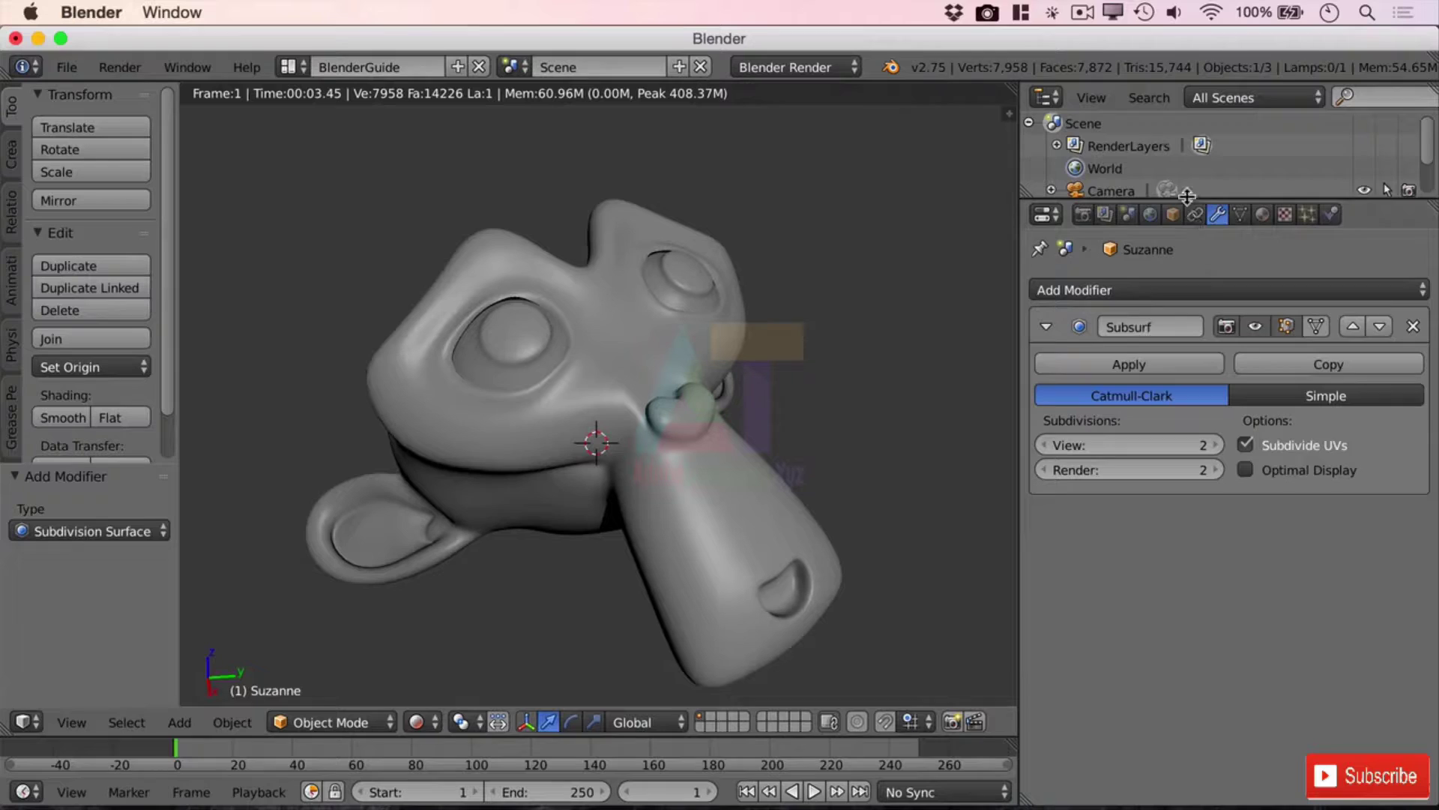
{"action": "left_click_drag", "start_coordinate": [1211, 201], "coordinate": [1213, 298]}
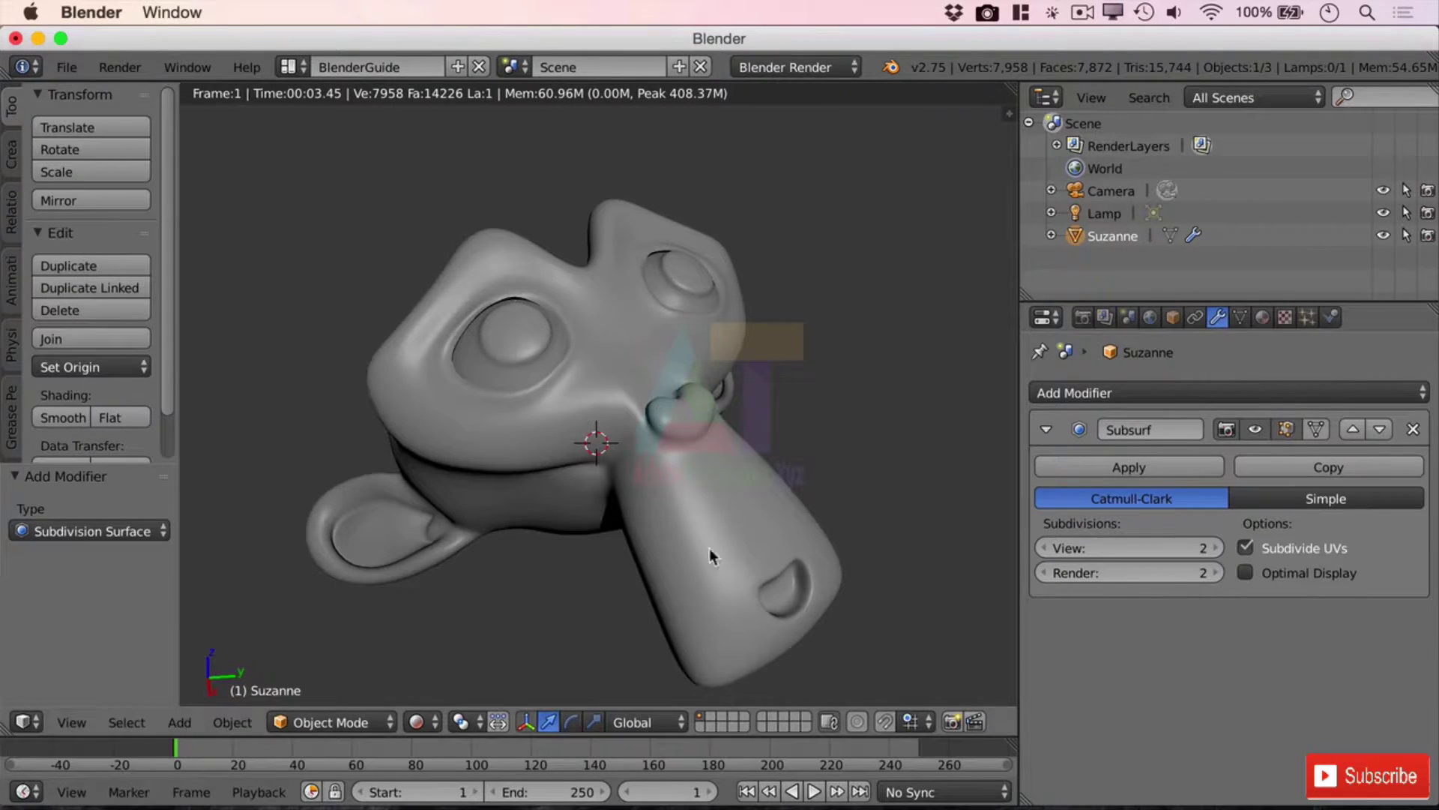
{"action": "left_click", "coordinate": [1262, 317]}
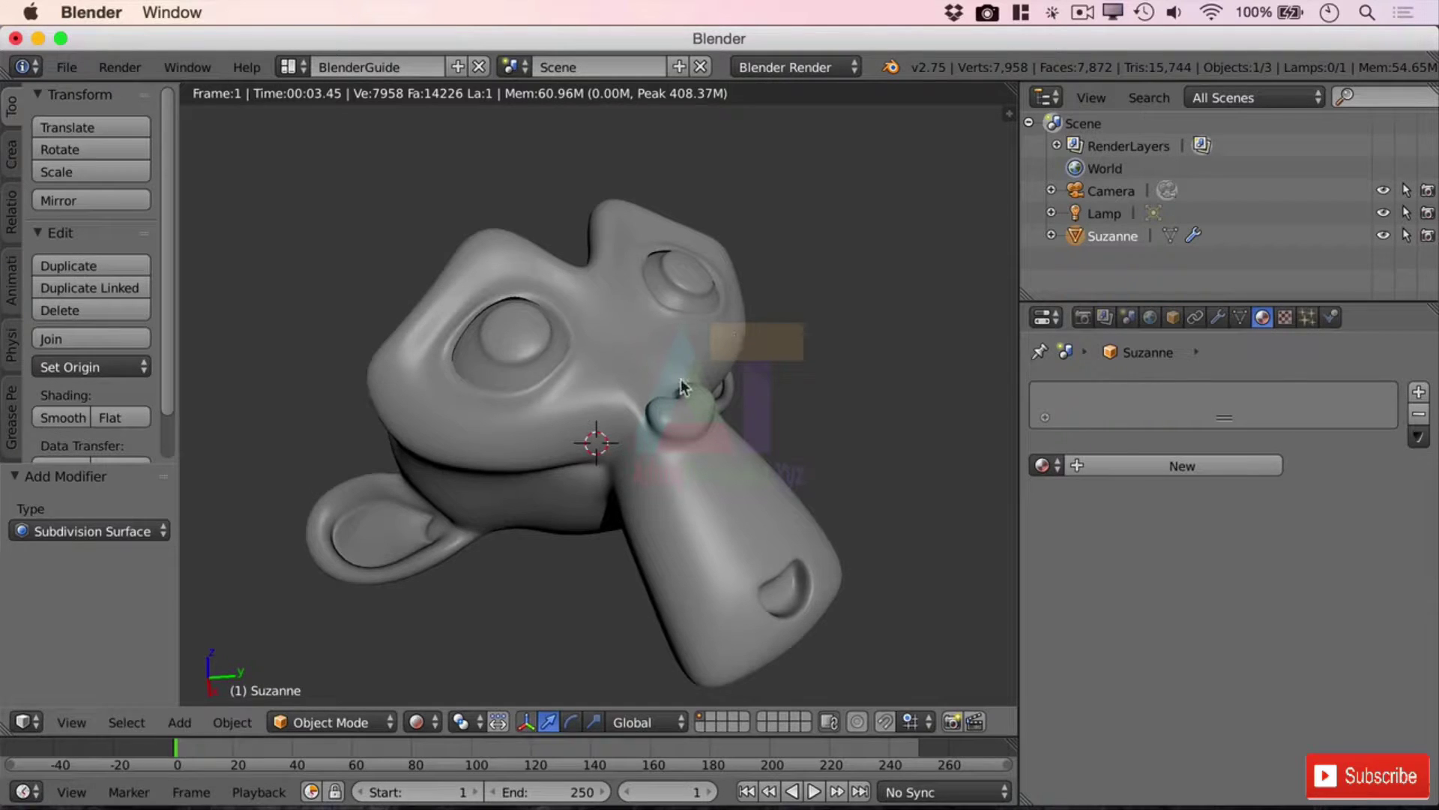
{"action": "left_click", "coordinate": [1163, 465]}
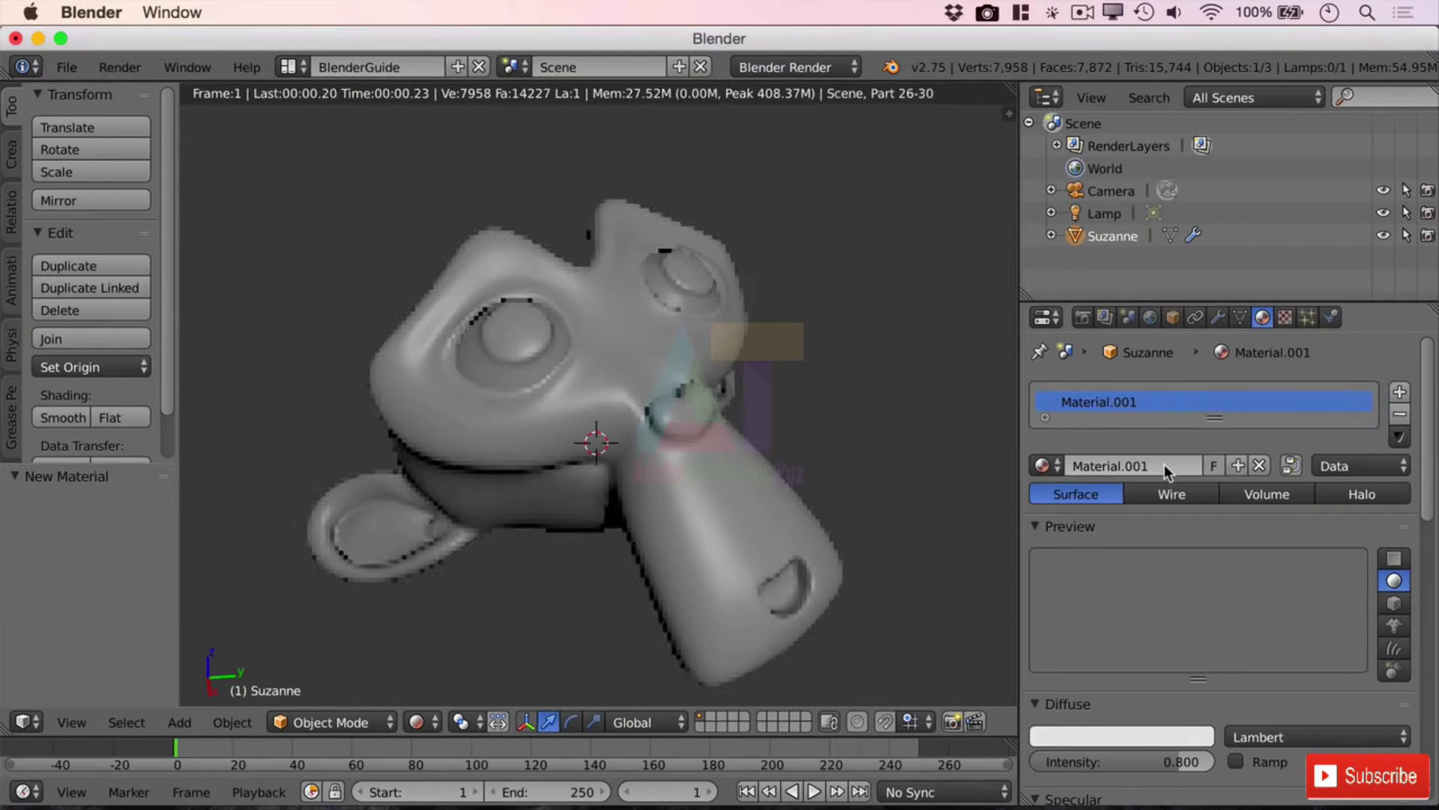
{"action": "type", "text": "Test"}
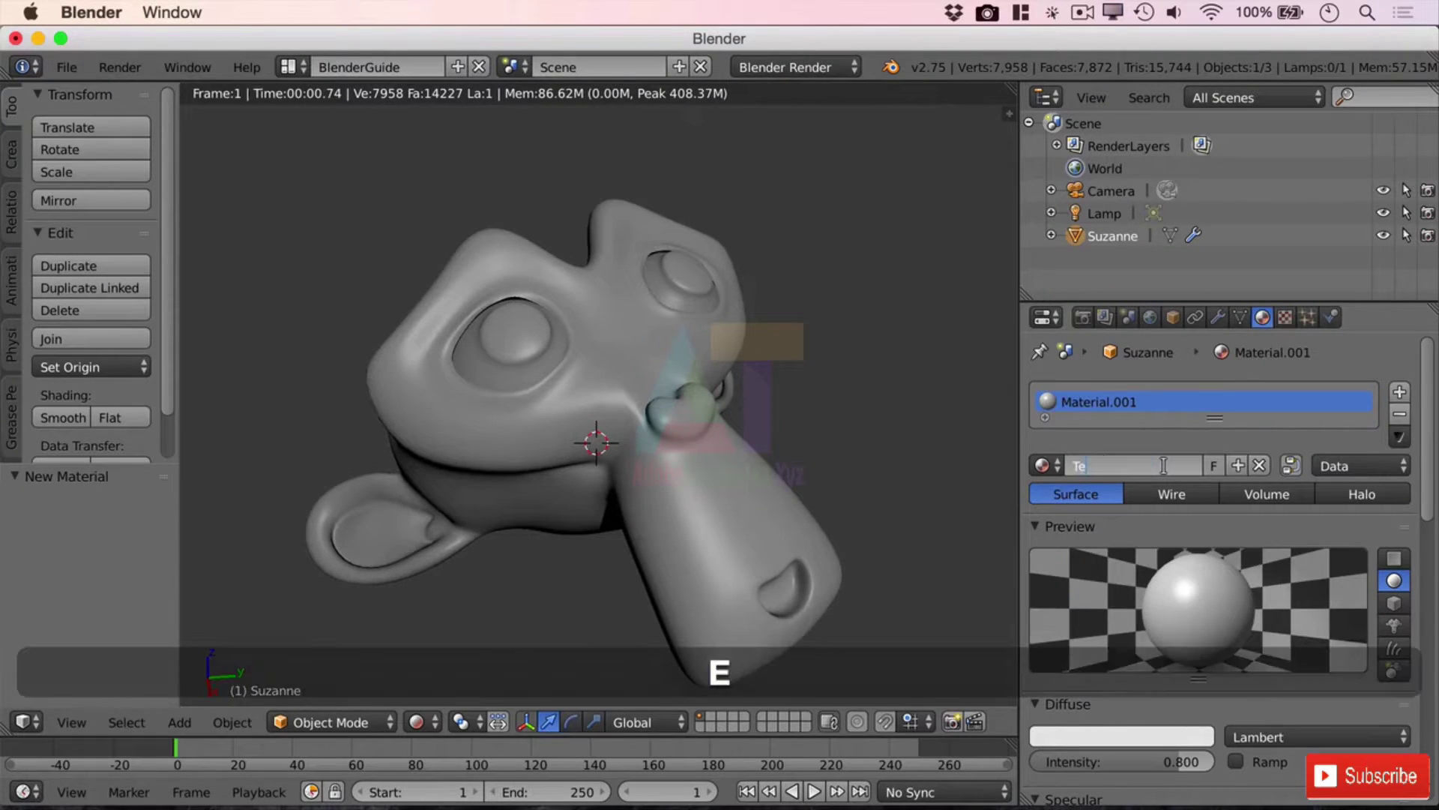
{"action": "key", "text": "Return"}
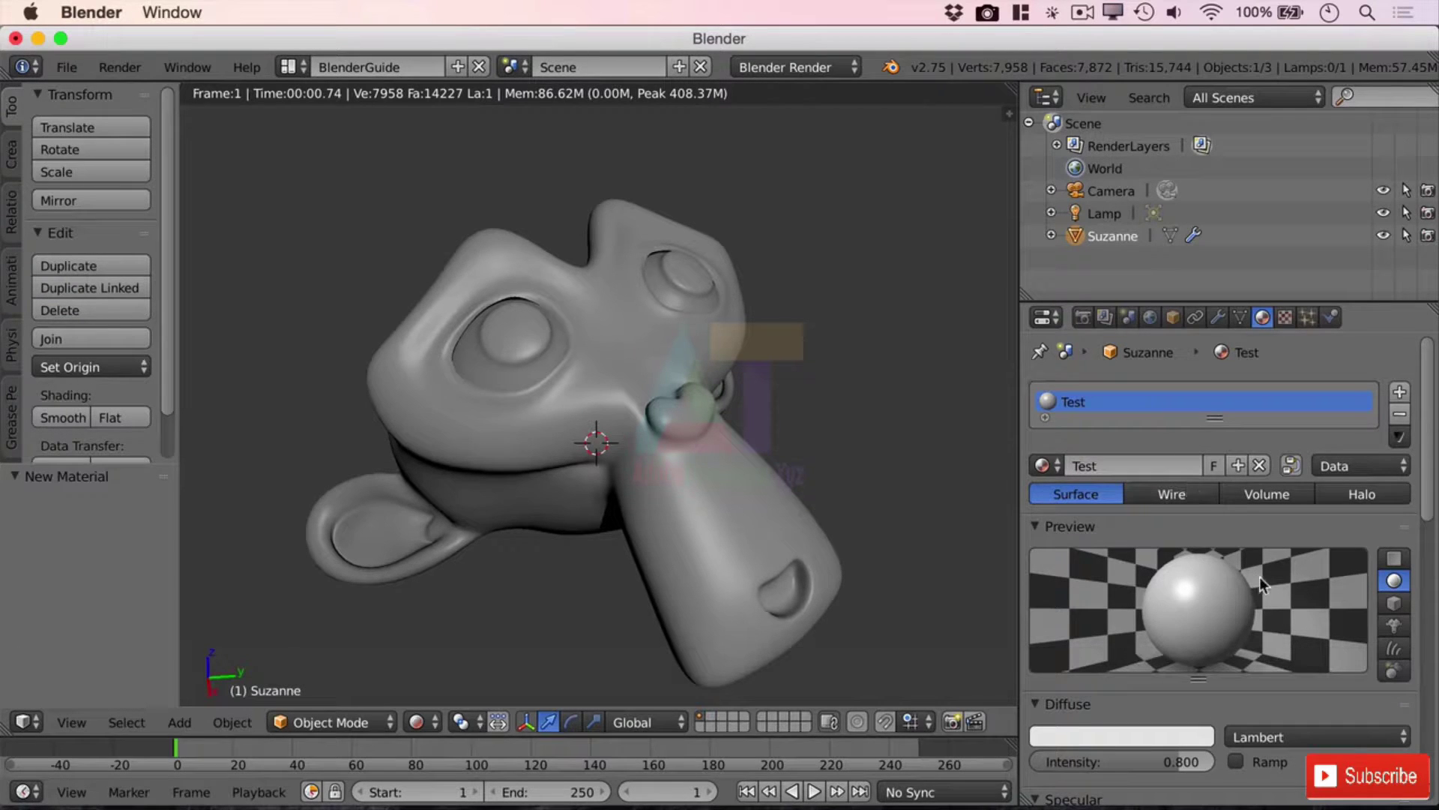
Step: Look through the Test material's Diffuse, Specular, Shading, Transparency and Options settings
{"action": "scroll", "coordinate": [1264, 574], "scroll_direction": "down", "scroll_amount": 5}
{"action": "scroll", "coordinate": [1264, 574], "scroll_direction": "down", "scroll_amount": 5}
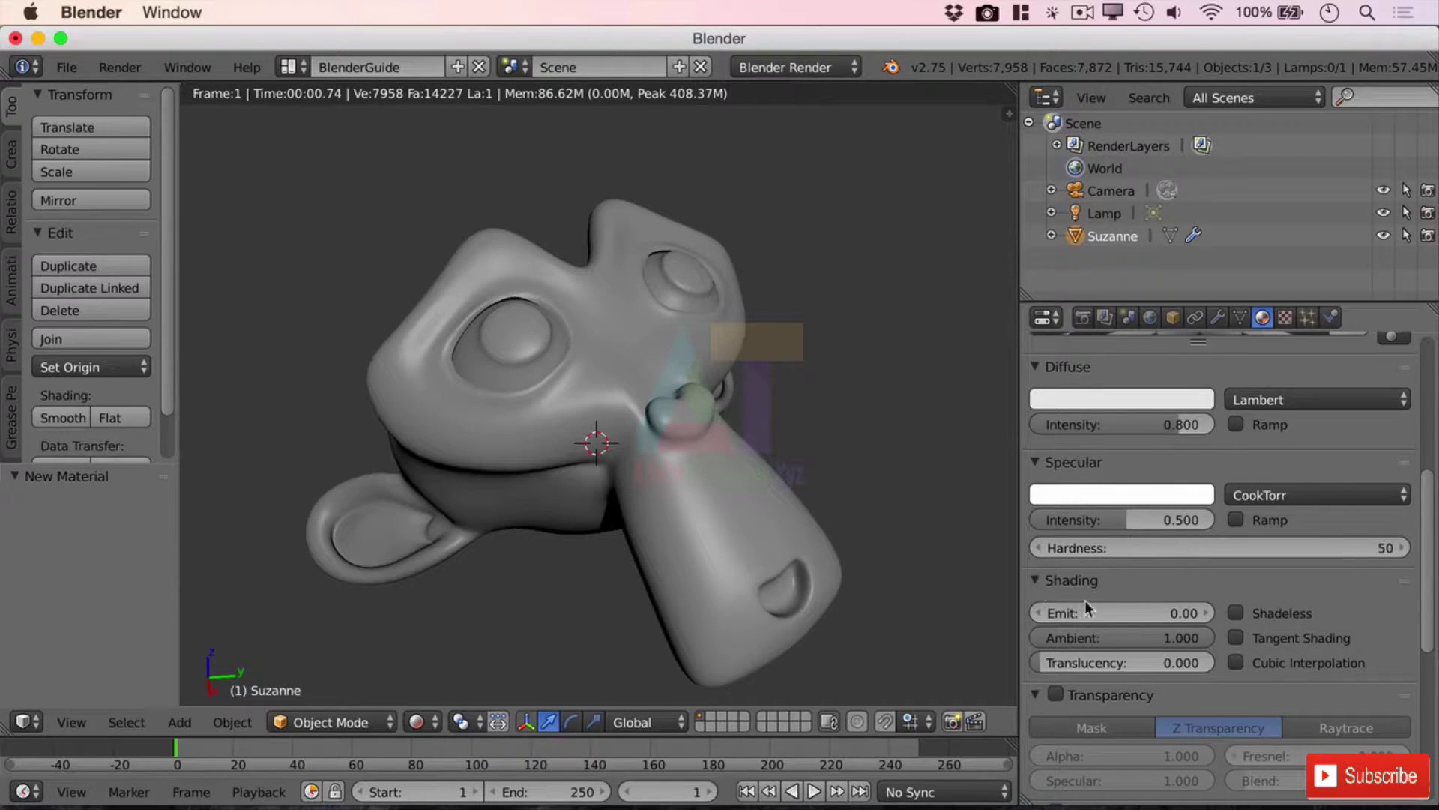
{"action": "scroll", "coordinate": [1185, 687], "scroll_direction": "down", "scroll_amount": 4}
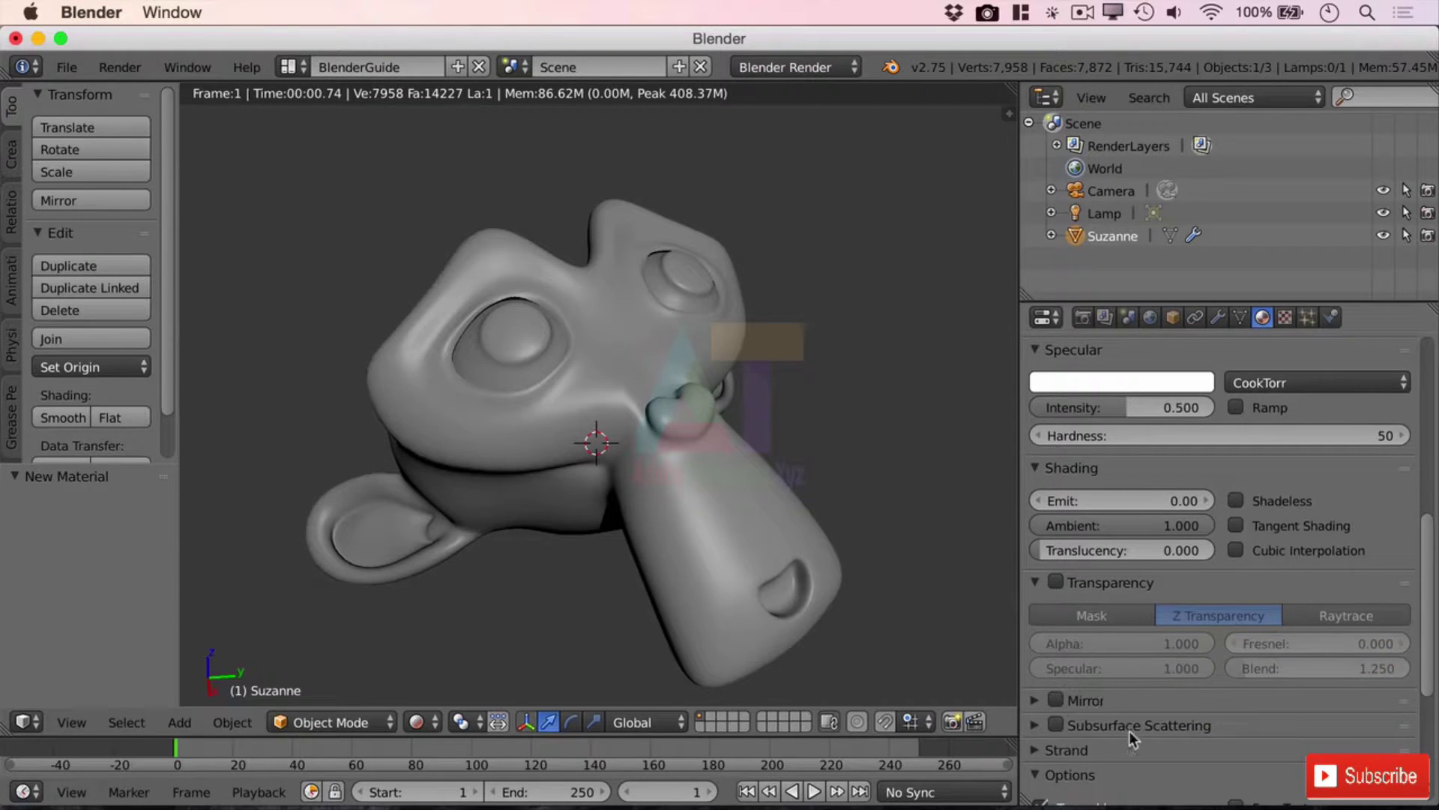
{"action": "scroll", "coordinate": [1117, 712], "scroll_direction": "down", "scroll_amount": 3}
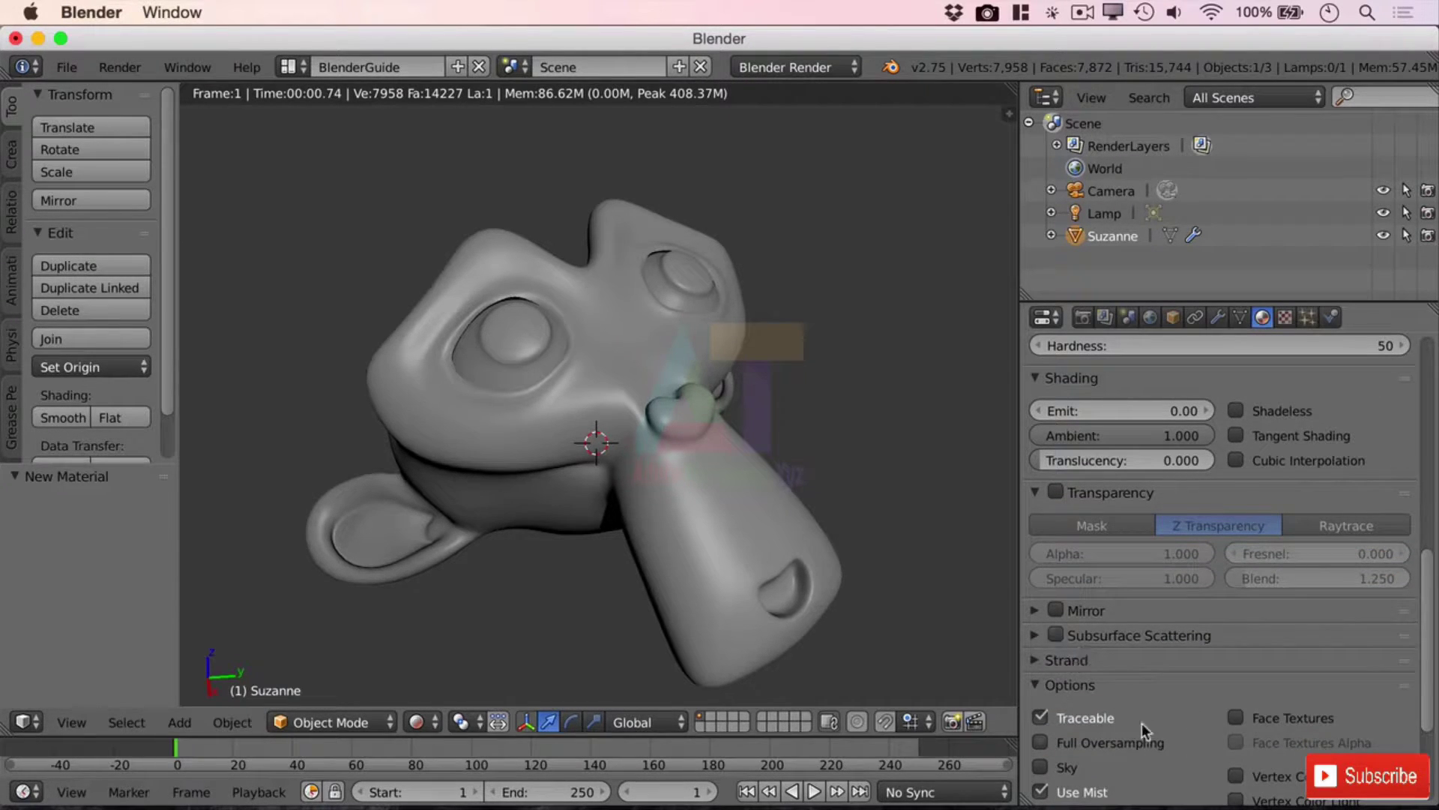
{"action": "scroll", "coordinate": [1141, 723], "scroll_direction": "down", "scroll_amount": 4}
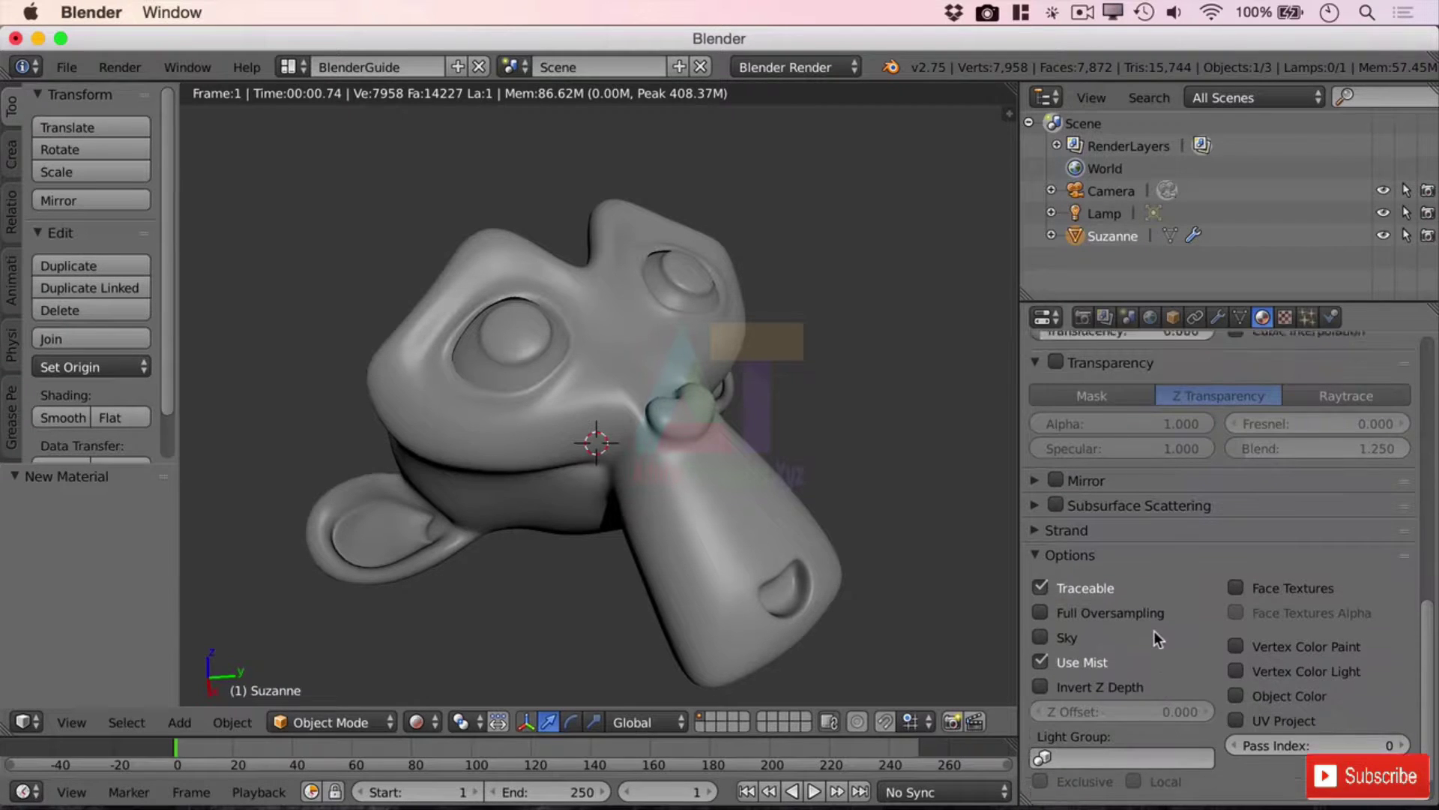
Step: Collapse the Test material's Shading, Transparency and Options sections and return to its preview and Diffuse settings
{"action": "scroll", "coordinate": [1154, 633], "scroll_direction": "up", "scroll_amount": 8}
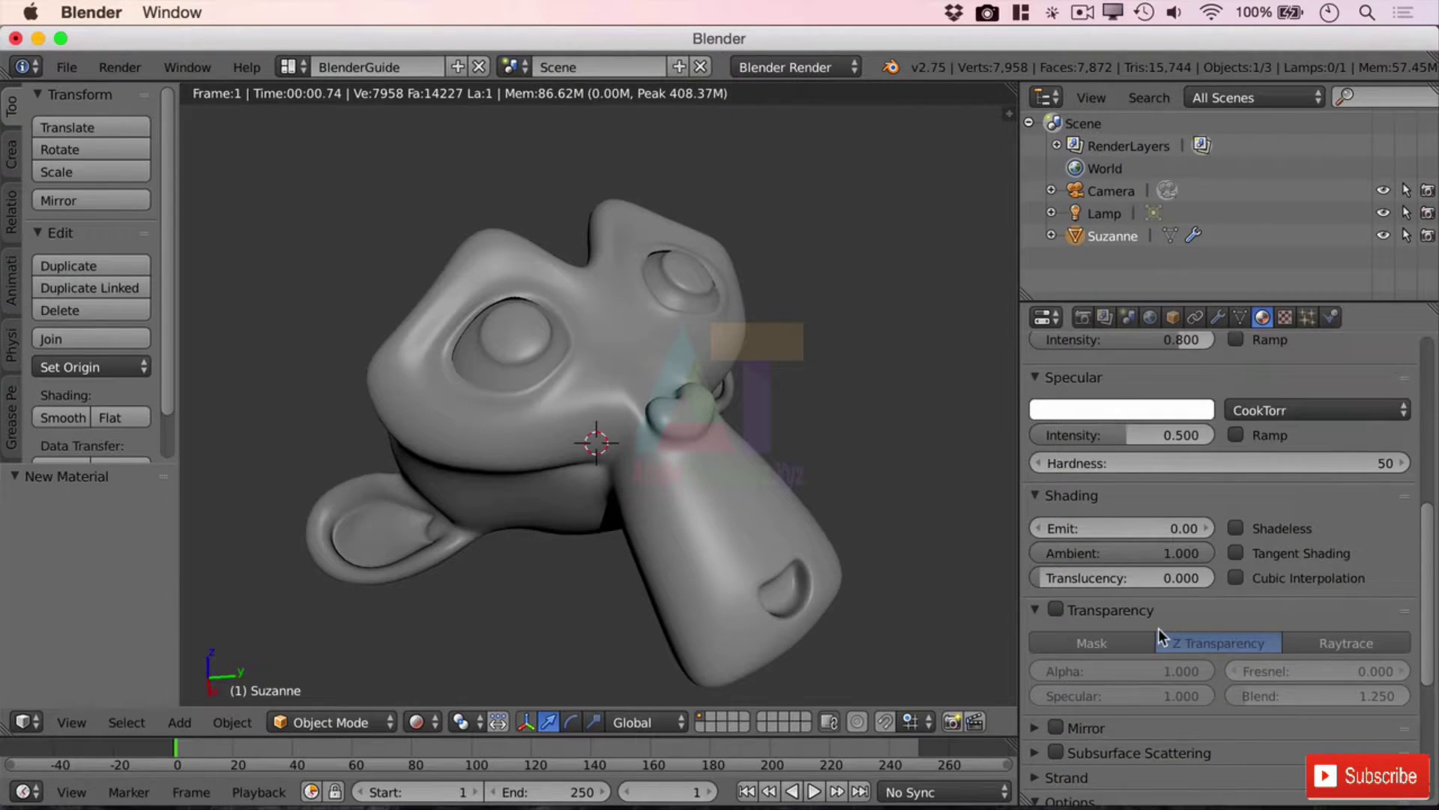
{"action": "scroll", "coordinate": [1158, 628], "scroll_direction": "up", "scroll_amount": 6}
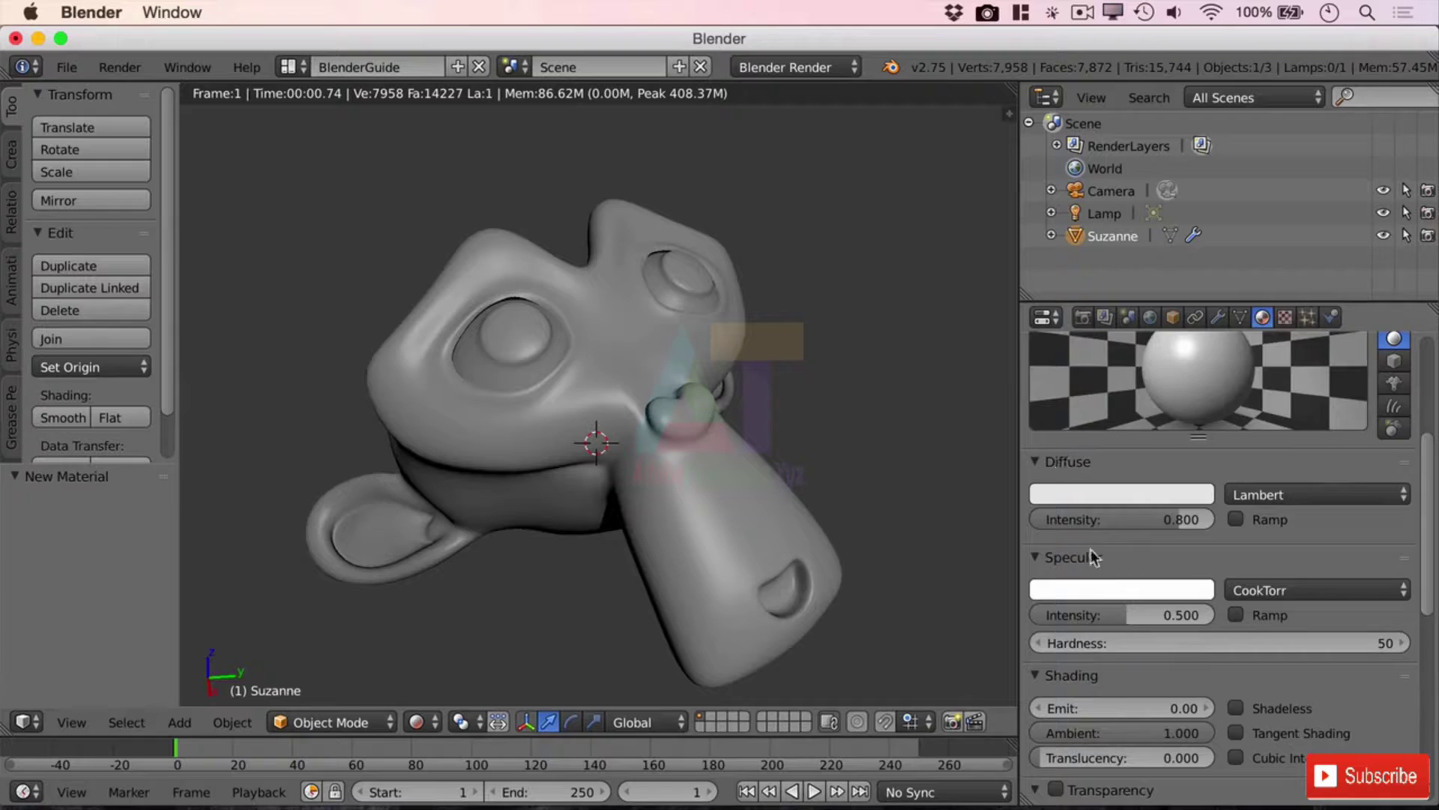
{"action": "scroll", "coordinate": [1091, 551], "scroll_direction": "down", "scroll_amount": 4}
{"action": "left_click", "coordinate": [1036, 561]}
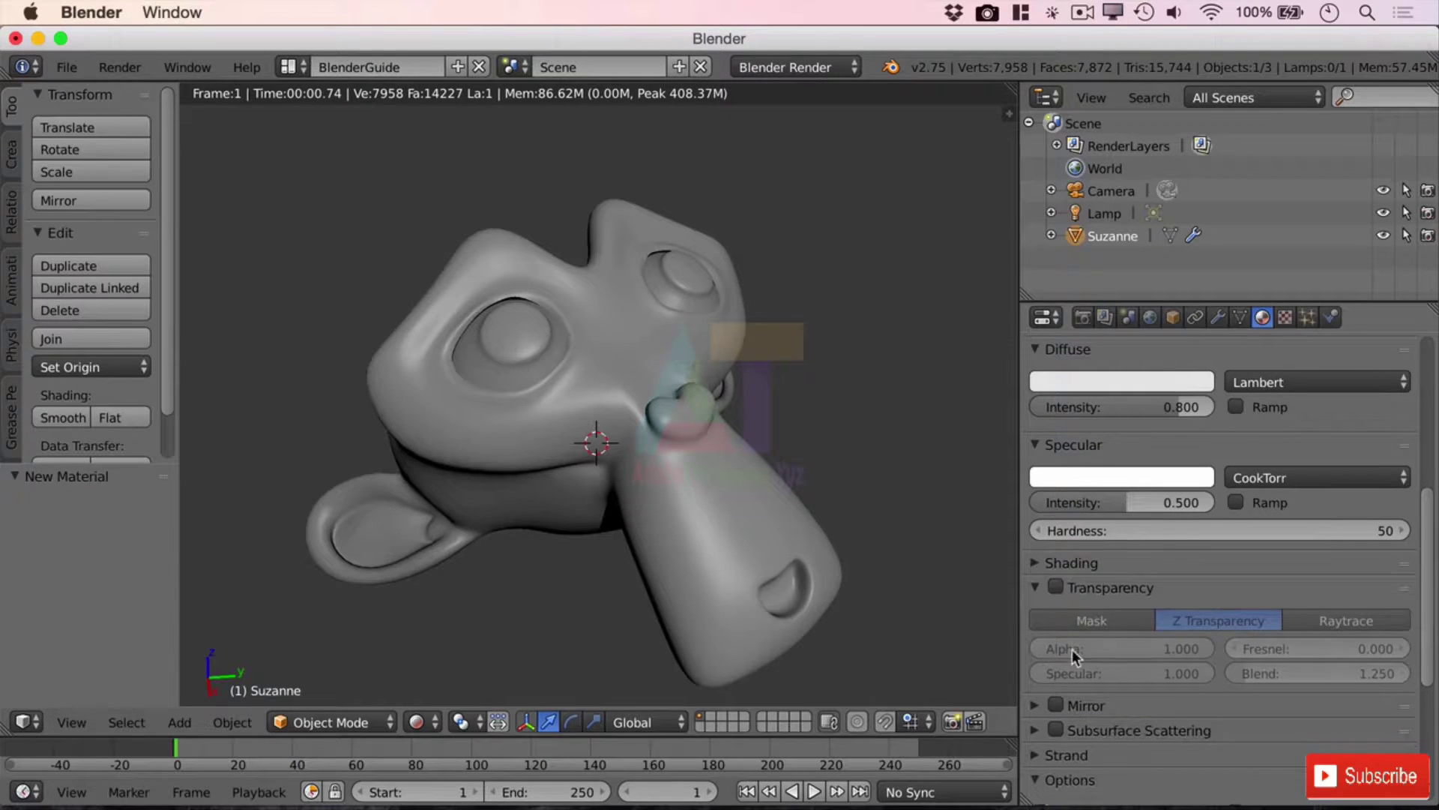
{"action": "left_click", "coordinate": [1037, 588]}
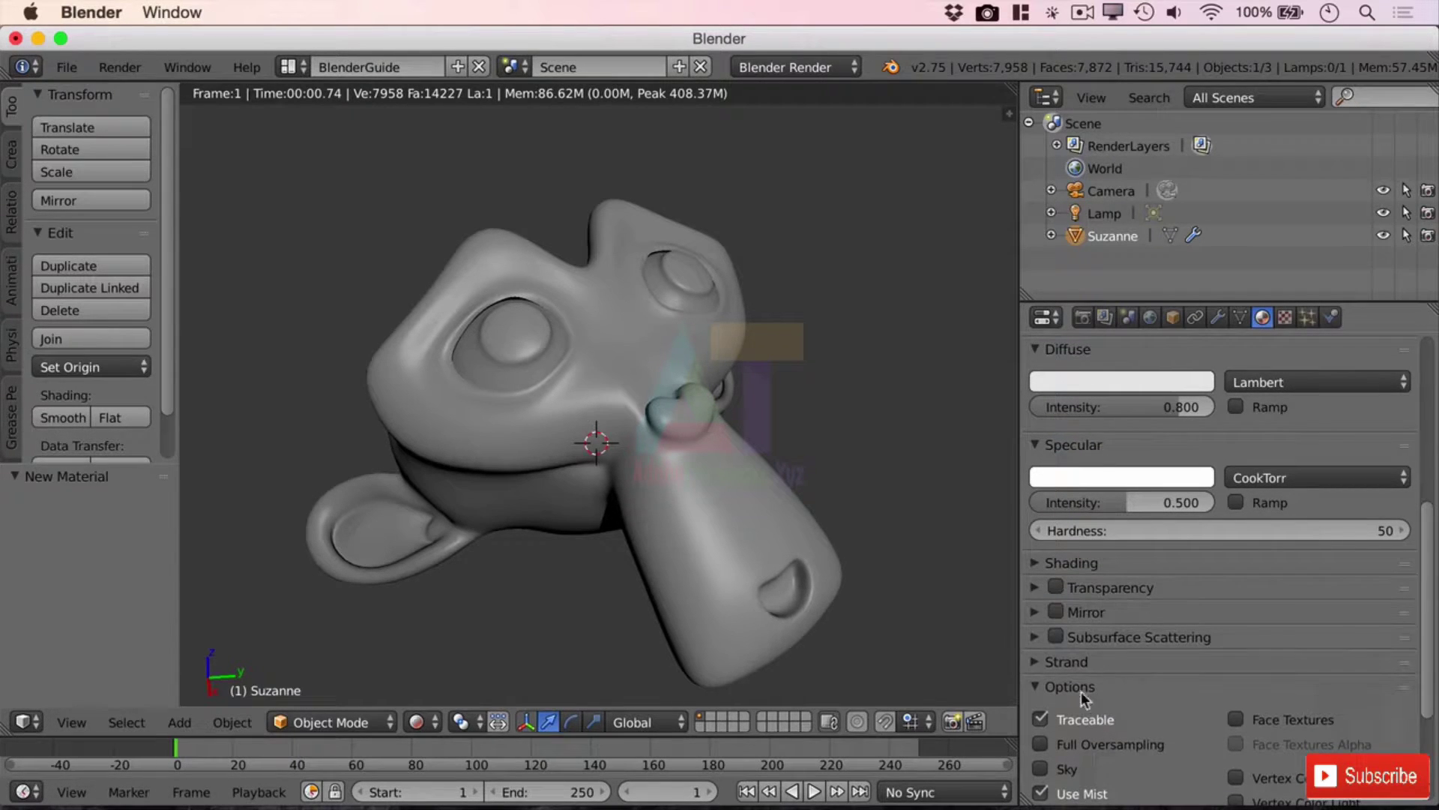
{"action": "left_click", "coordinate": [1042, 694]}
{"action": "scroll", "coordinate": [1176, 615], "scroll_direction": "up", "scroll_amount": 8}
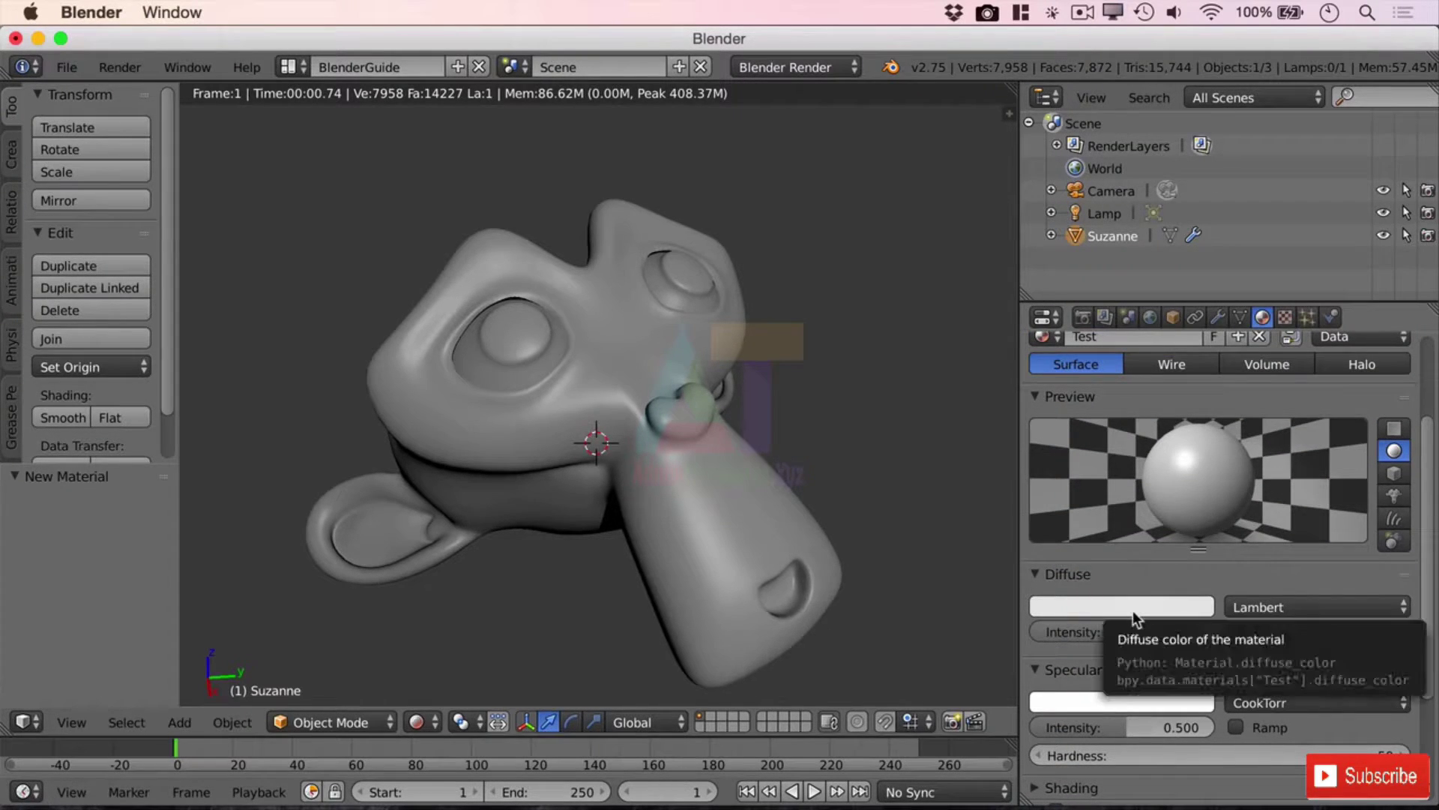
Step: Set both the diffuse and specular intensity of the Test material to 0 and inspect the monkey
{"action": "left_click_drag", "start_coordinate": [1130, 633], "coordinate": [1039, 634]}
{"action": "left_click_drag", "start_coordinate": [1118, 727], "coordinate": [1038, 727]}
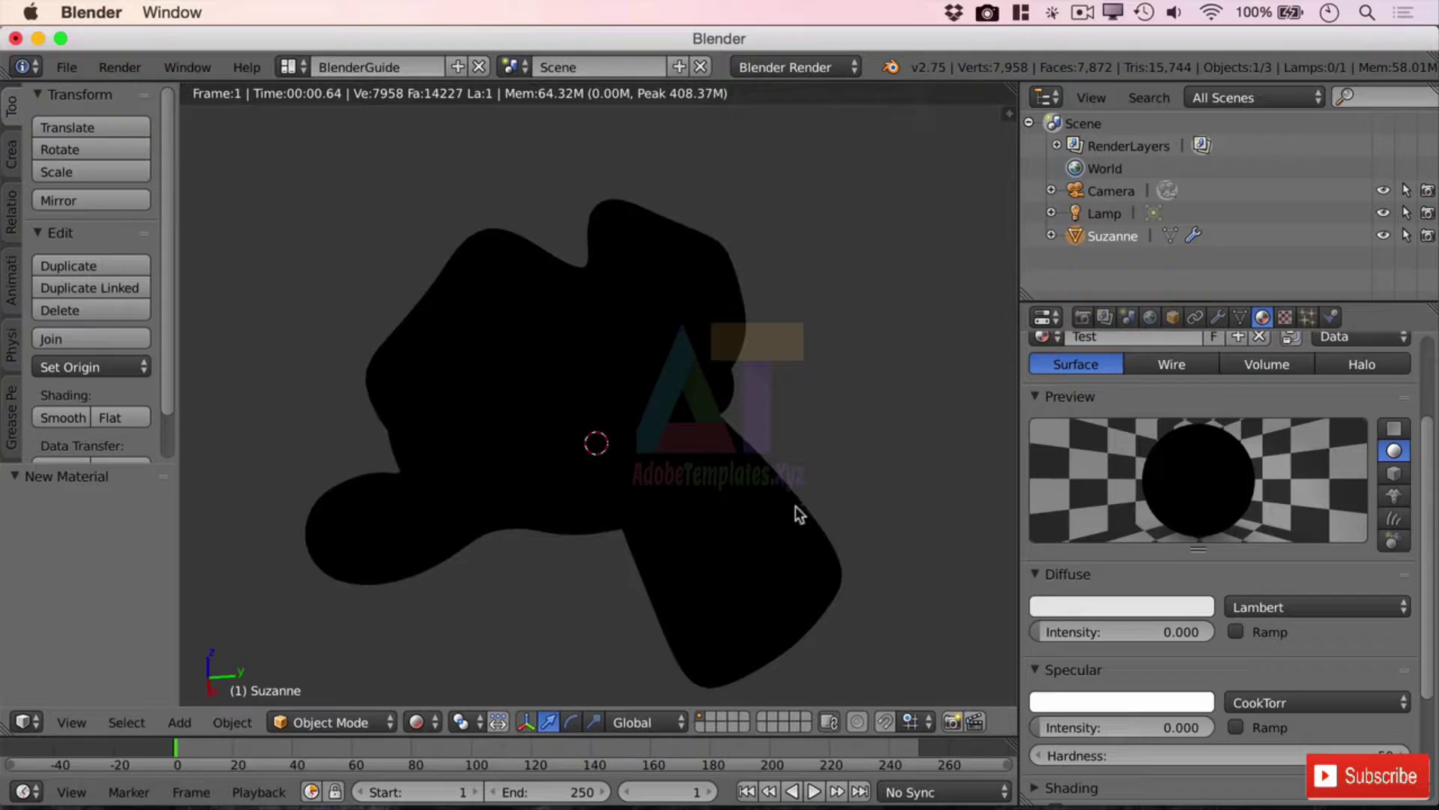
{"action": "scroll", "coordinate": [668, 484], "scroll_direction": "down", "scroll_amount": 3}
{"action": "middle_click_drag", "start_coordinate": [668, 484], "coordinate": [787, 501]}
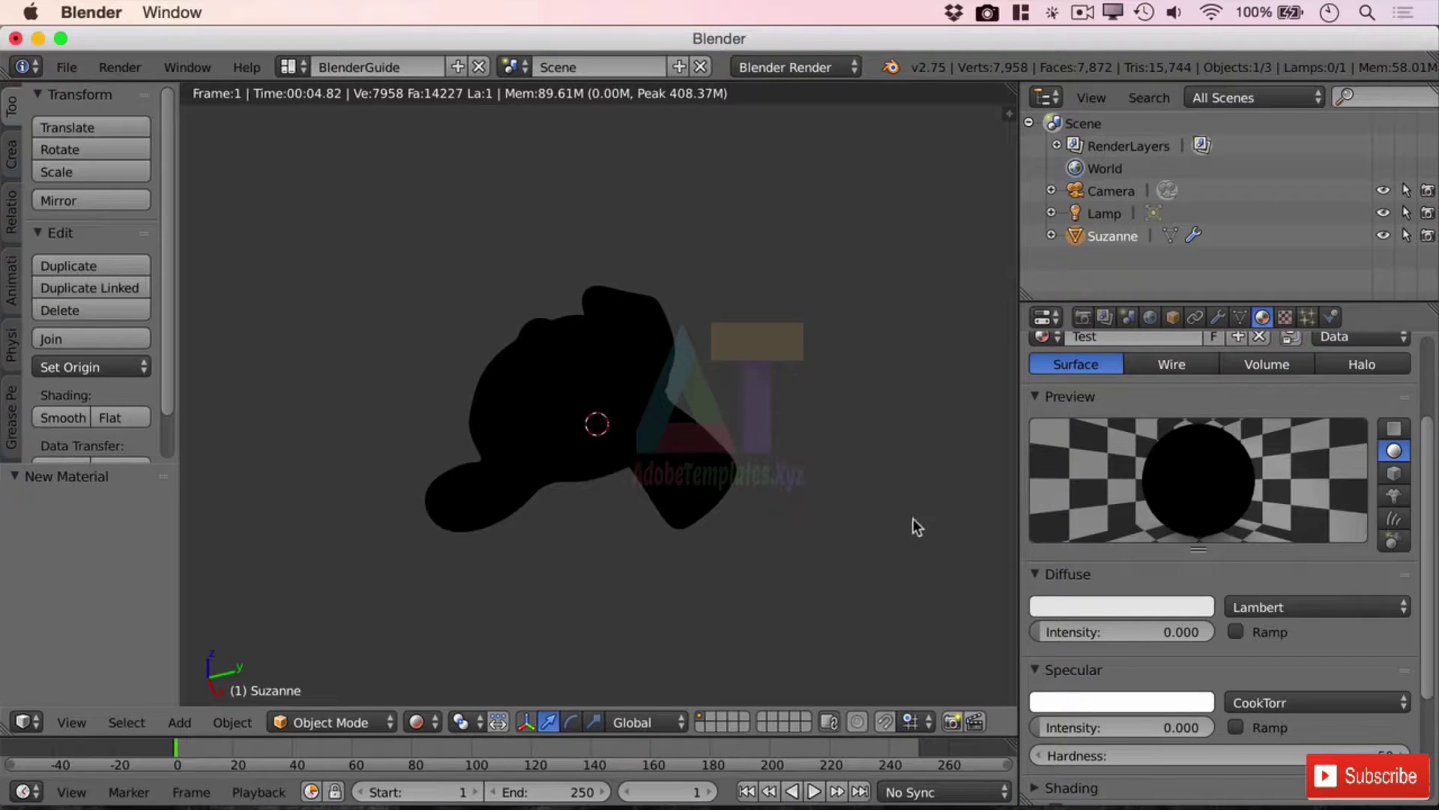
Step: Raise the material's diffuse intensity to 1.000 and check the shading on the monkey up close
{"action": "left_click_drag", "start_coordinate": [1048, 632], "coordinate": [1216, 632]}
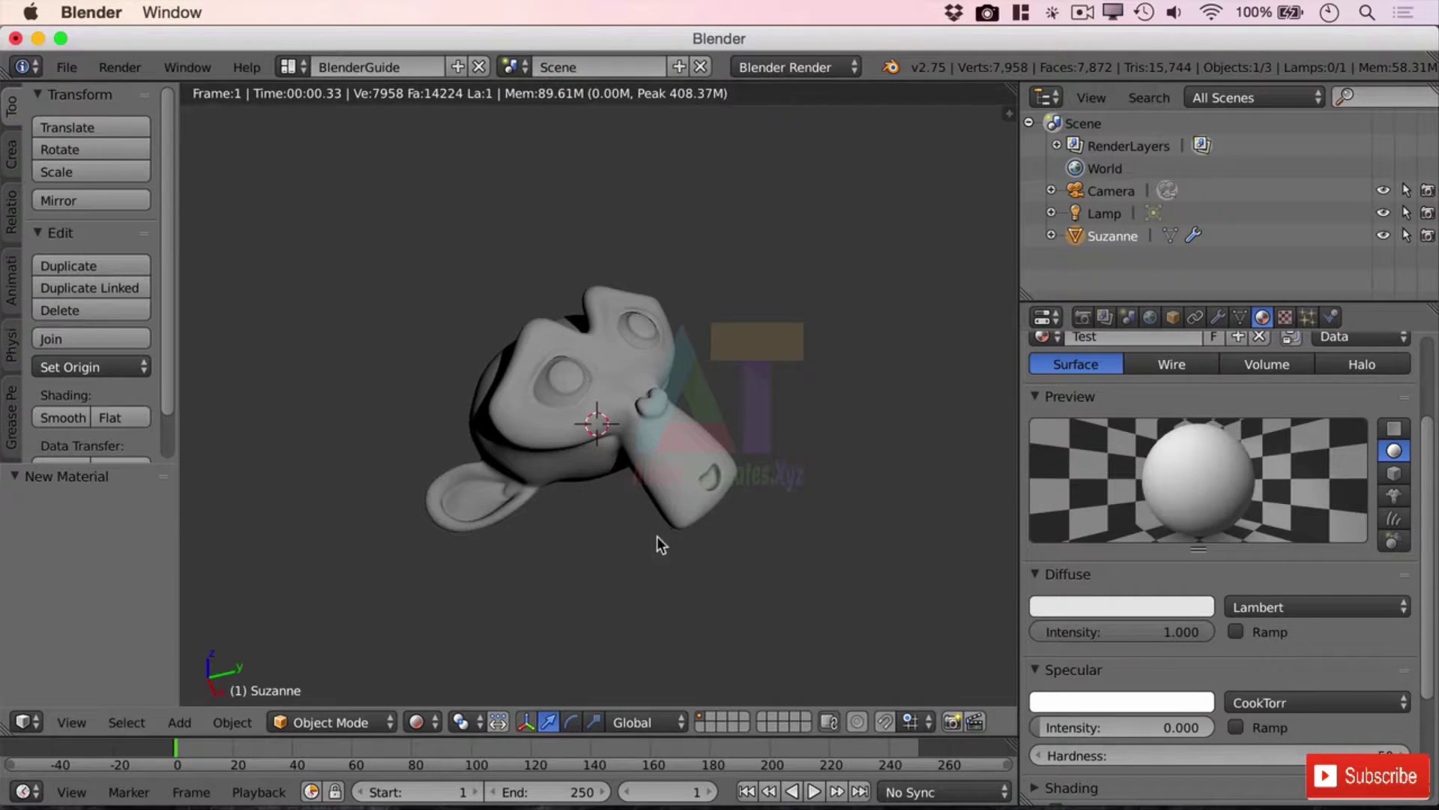
{"action": "scroll", "coordinate": [646, 502], "scroll_direction": "up", "scroll_amount": 6}
{"action": "scroll", "coordinate": [646, 501], "scroll_direction": "down", "scroll_amount": 6}
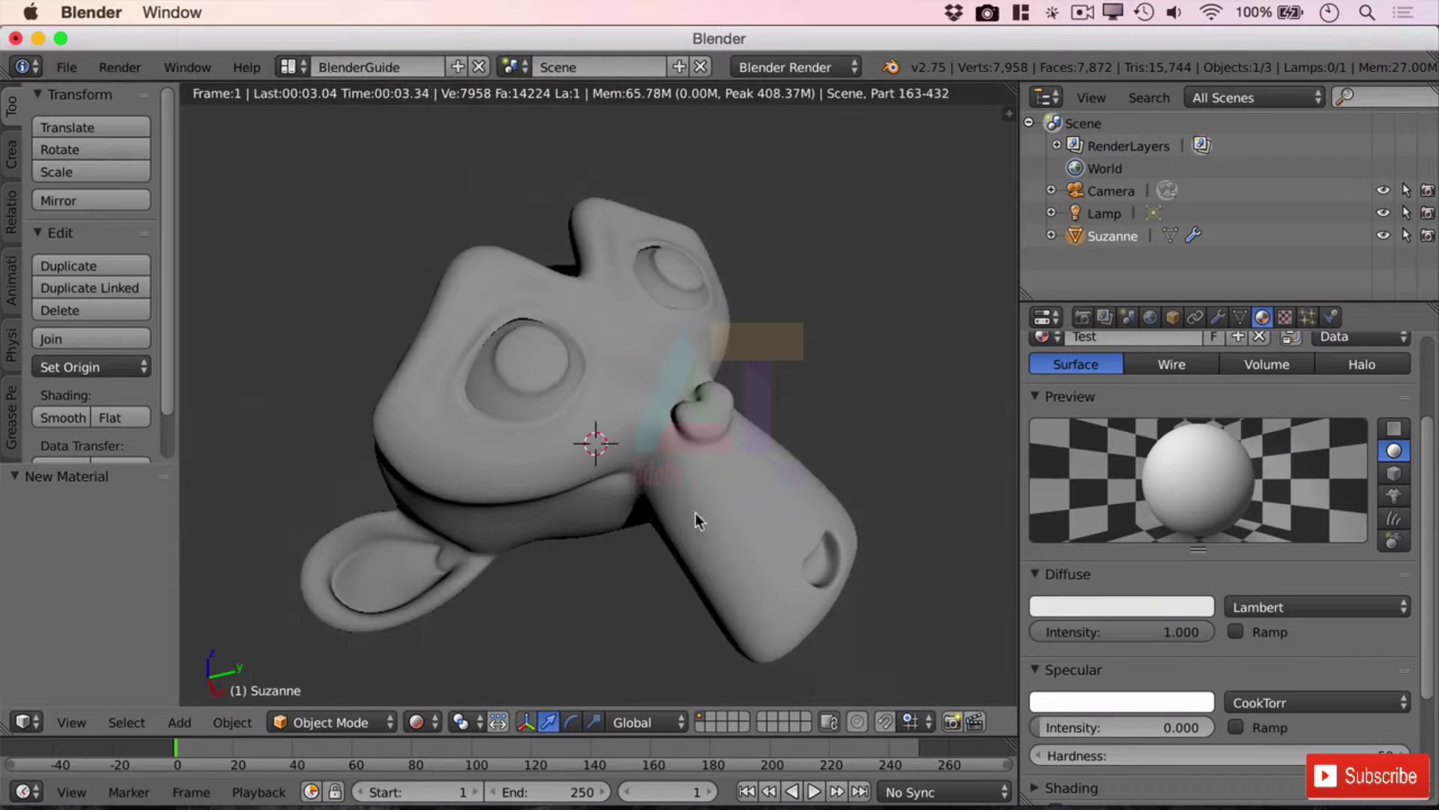
{"action": "middle_click_drag", "start_coordinate": [768, 515], "coordinate": [821, 528]}
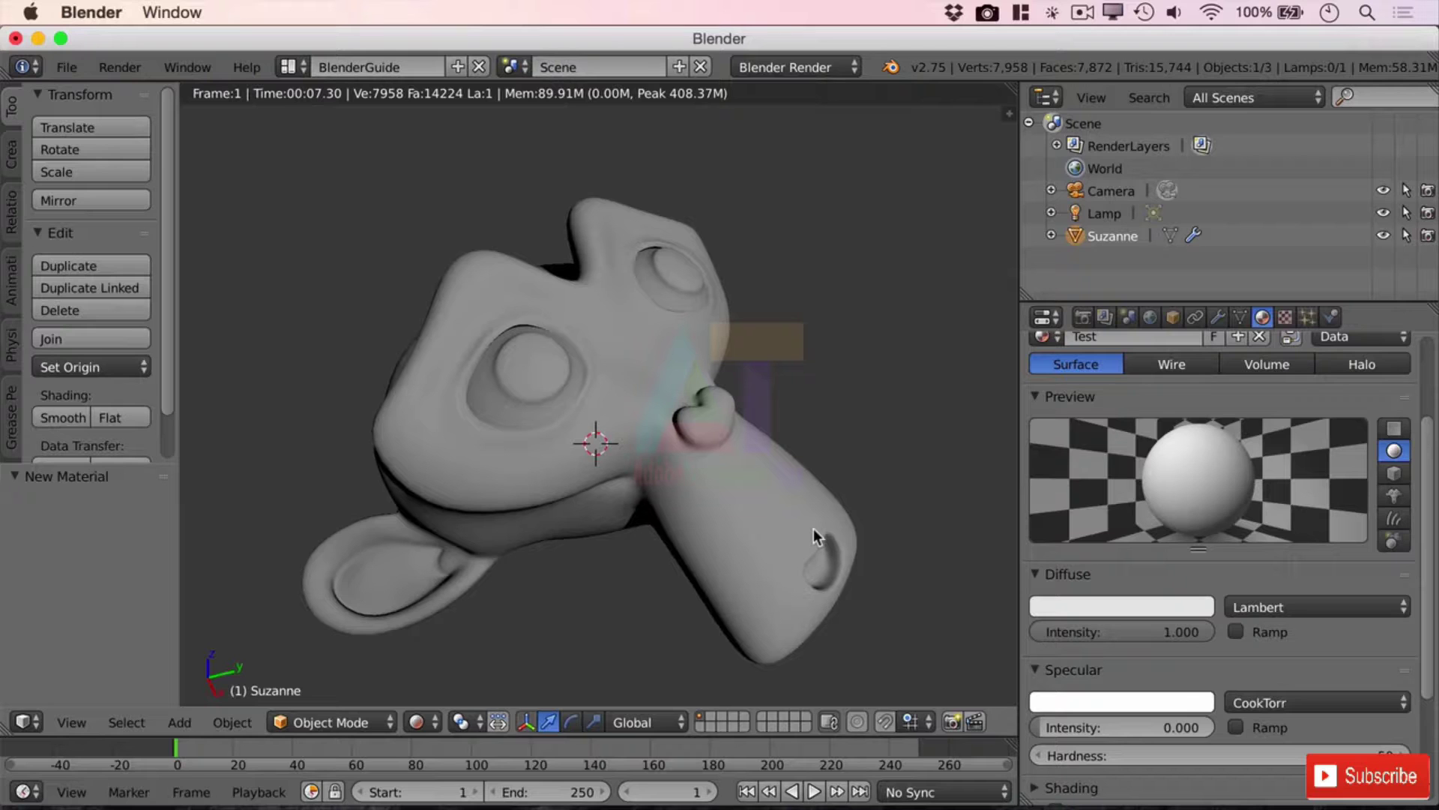
Step: Try reddish diffuse colors on the material and settle on a light peach orange
{"action": "left_click", "coordinate": [1143, 604]}
{"action": "left_click", "coordinate": [1115, 417]}
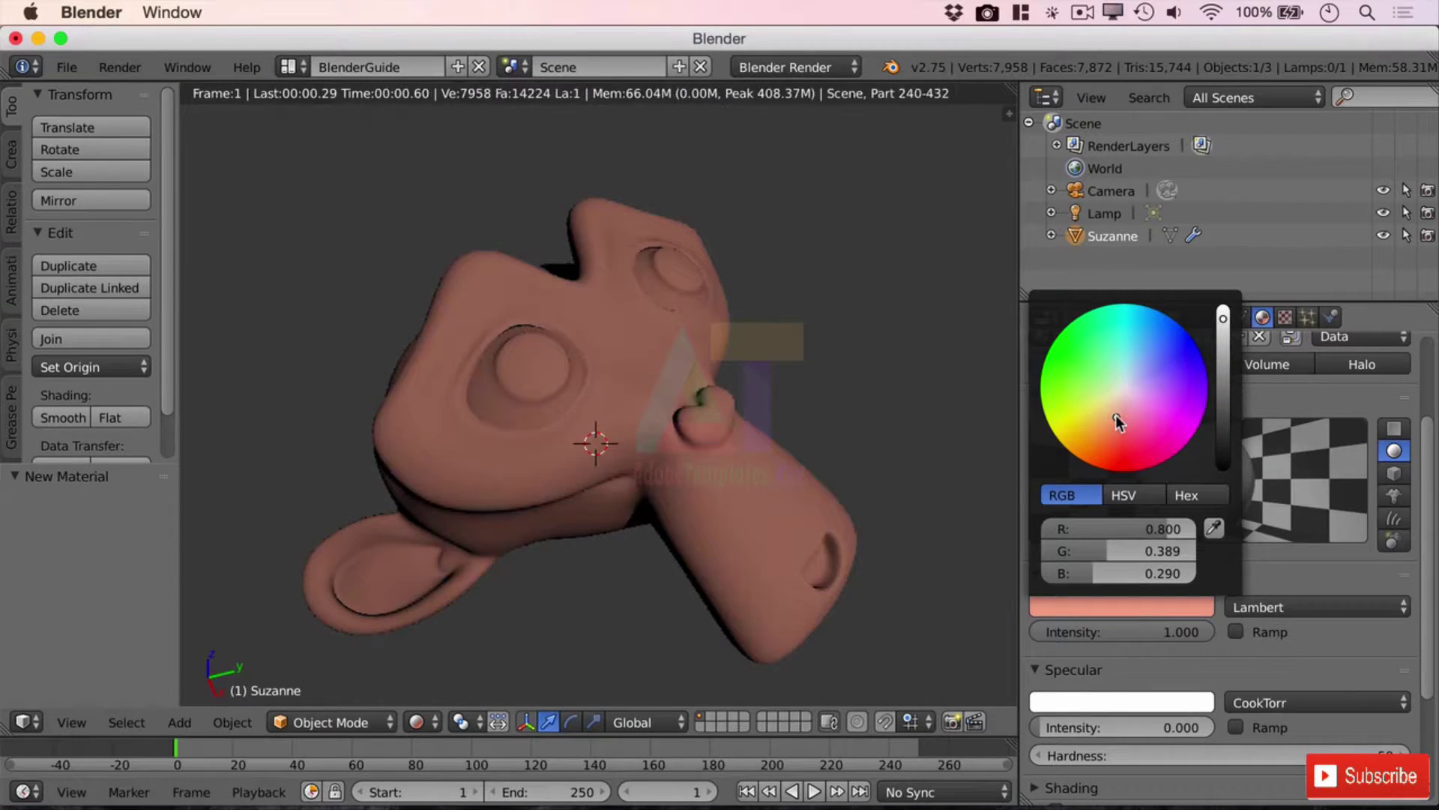
{"action": "left_click_drag", "start_coordinate": [1115, 417], "coordinate": [1117, 418]}
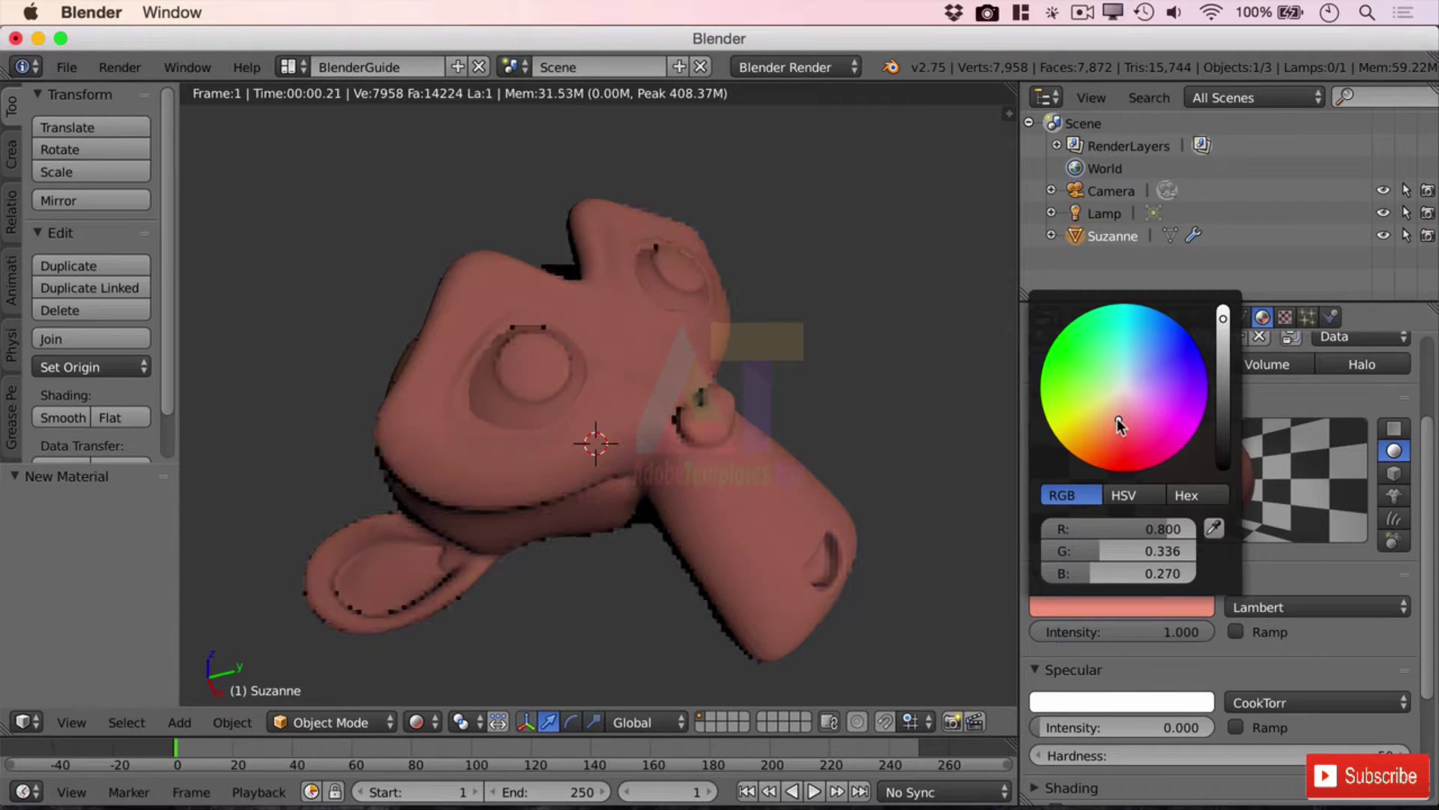
{"action": "left_click", "coordinate": [1160, 602]}
{"action": "left_click_drag", "start_coordinate": [1114, 415], "coordinate": [1113, 411]}
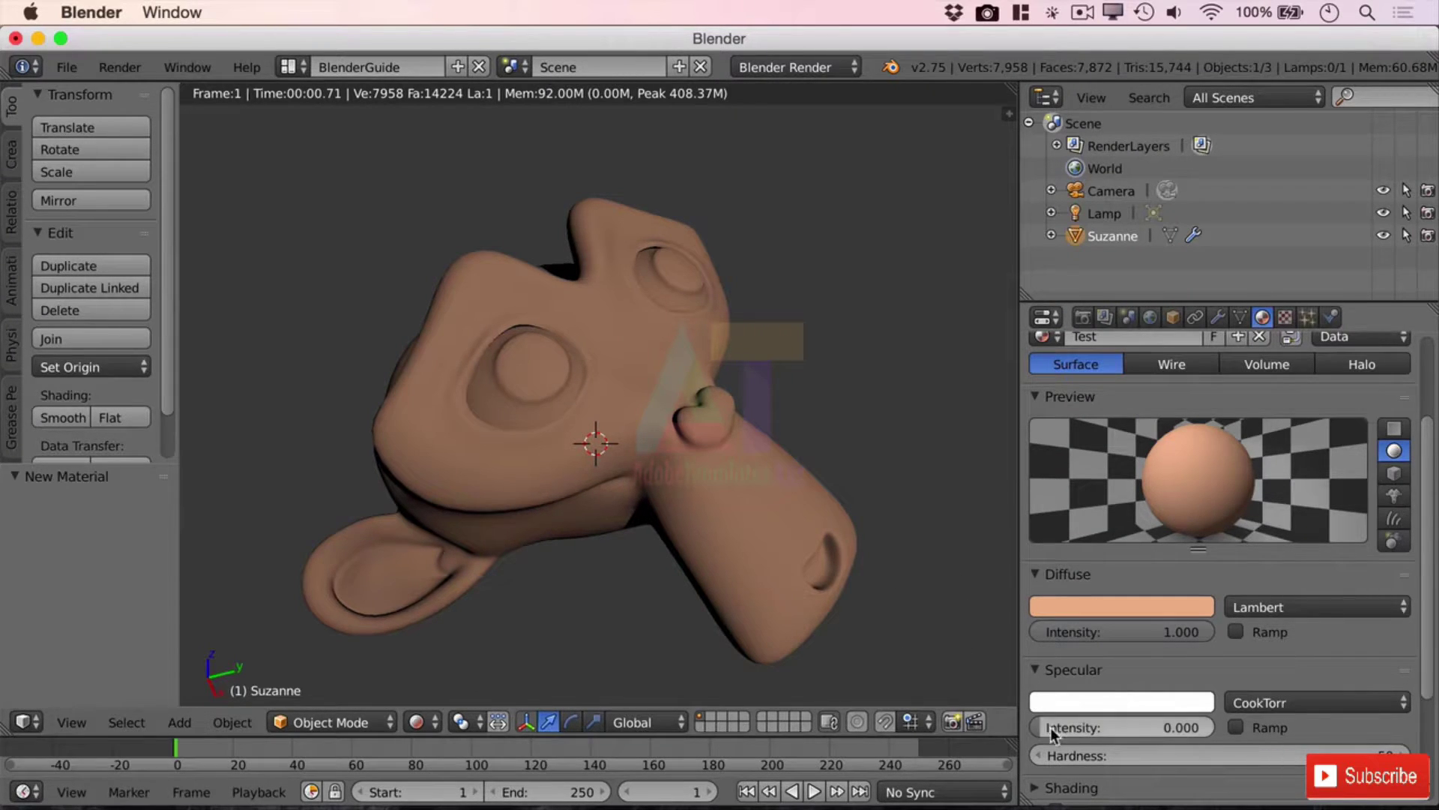
Step: Set the specular intensity to 0.660 and compare softer and sharper highlights, finishing with a hardness of 49
{"action": "left_click_drag", "start_coordinate": [1110, 727], "coordinate": [1207, 727]}
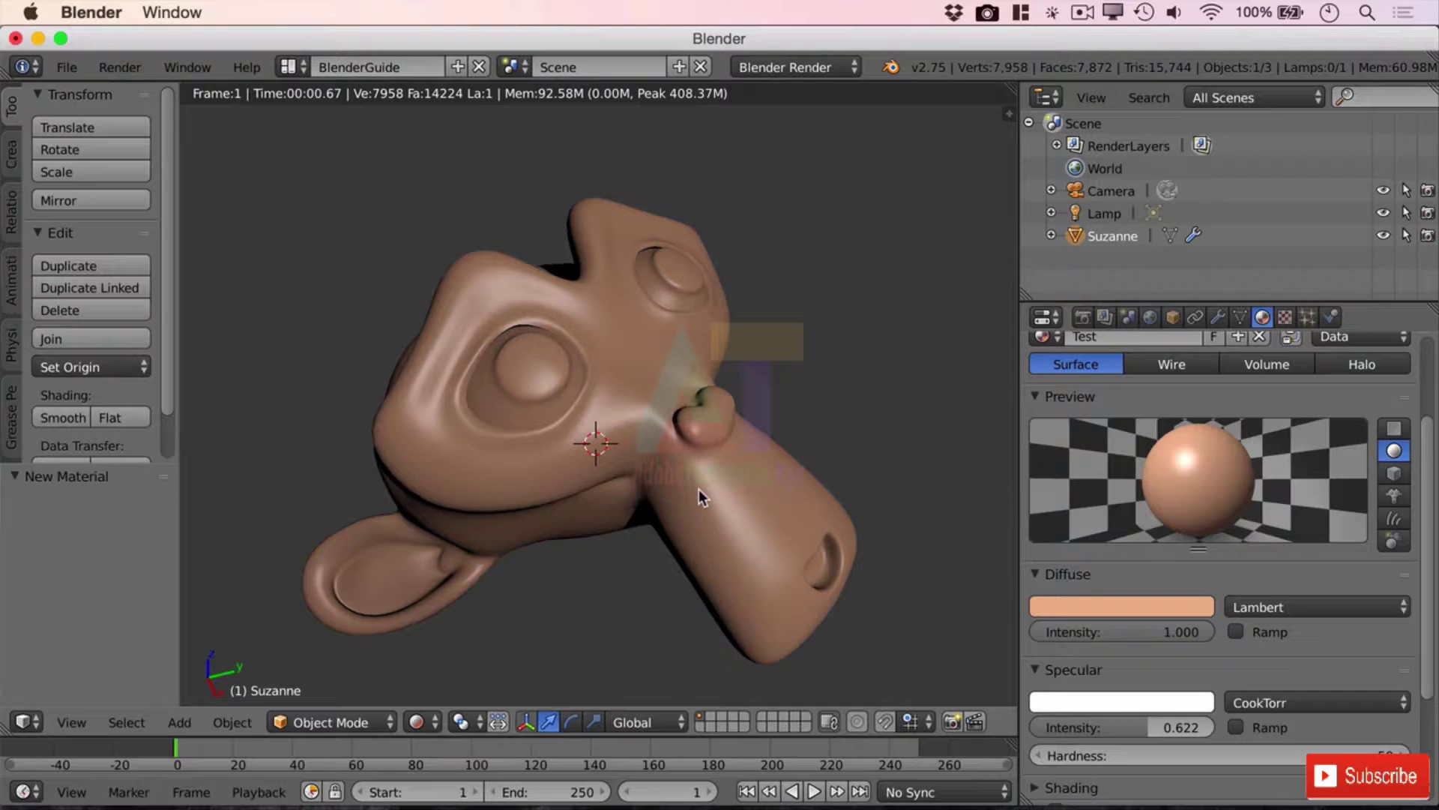
{"action": "left_click_drag", "start_coordinate": [1161, 717], "coordinate": [1150, 726]}
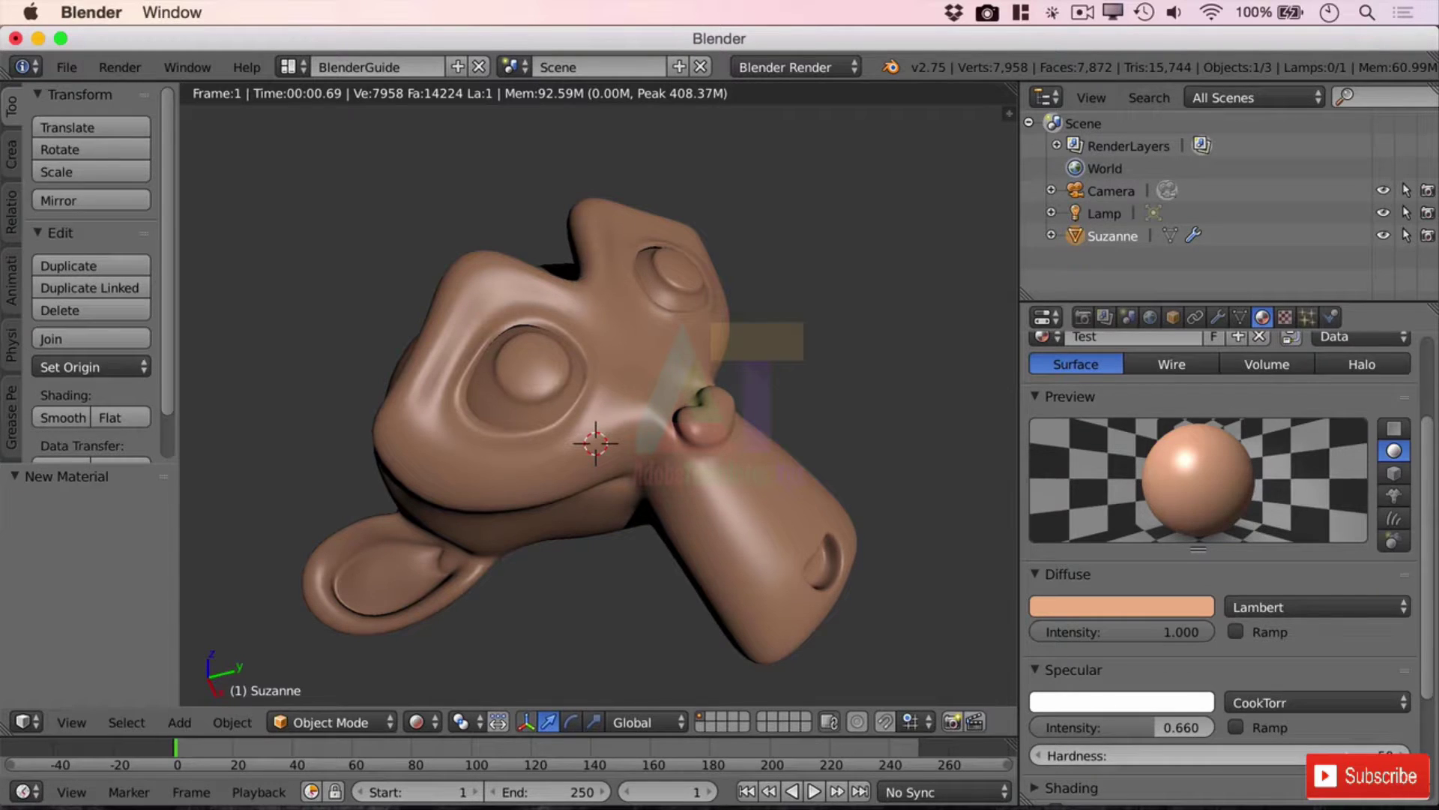
{"action": "left_click_drag", "start_coordinate": [1237, 755], "coordinate": [1154, 755]}
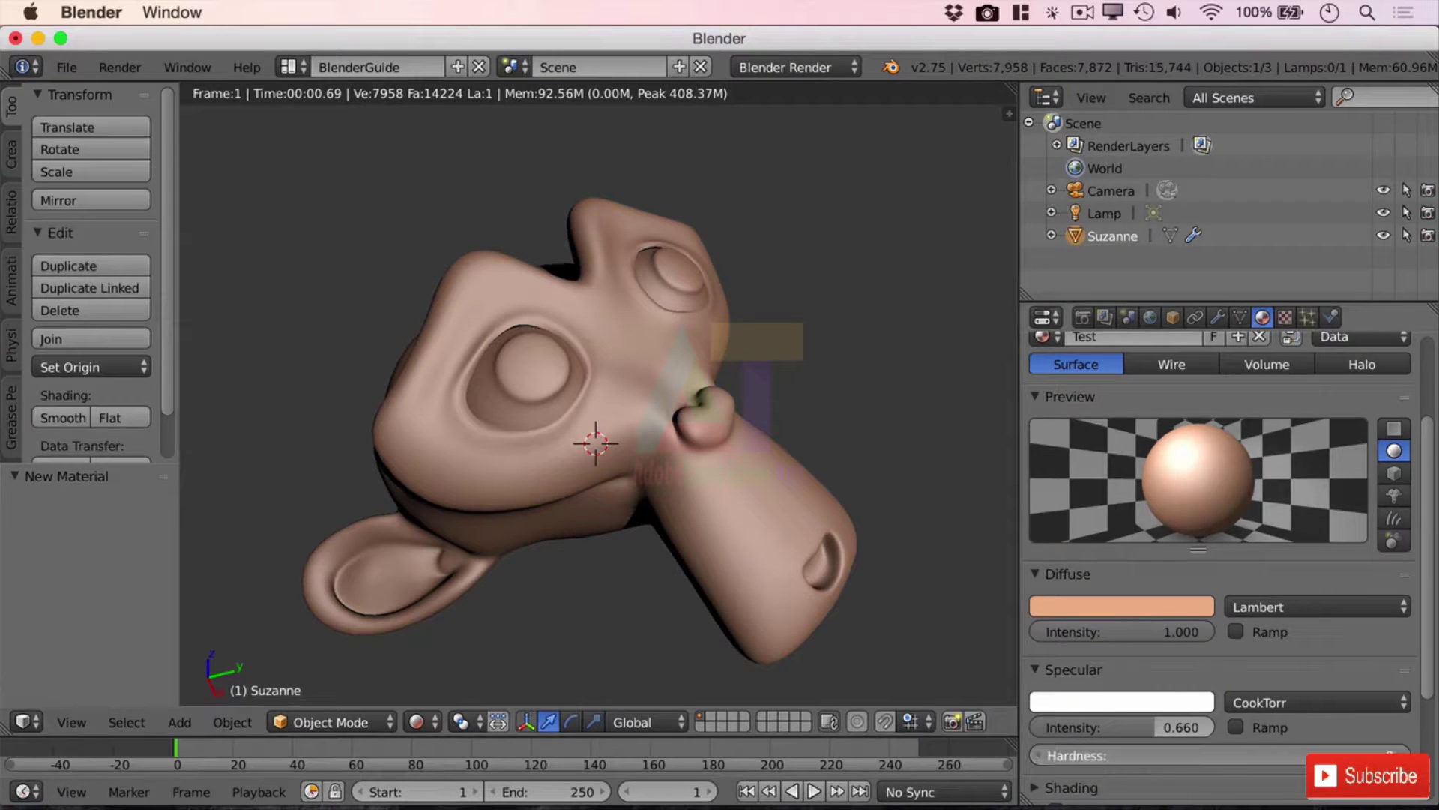
{"action": "left_click_drag", "start_coordinate": [1099, 752], "coordinate": [1140, 752]}
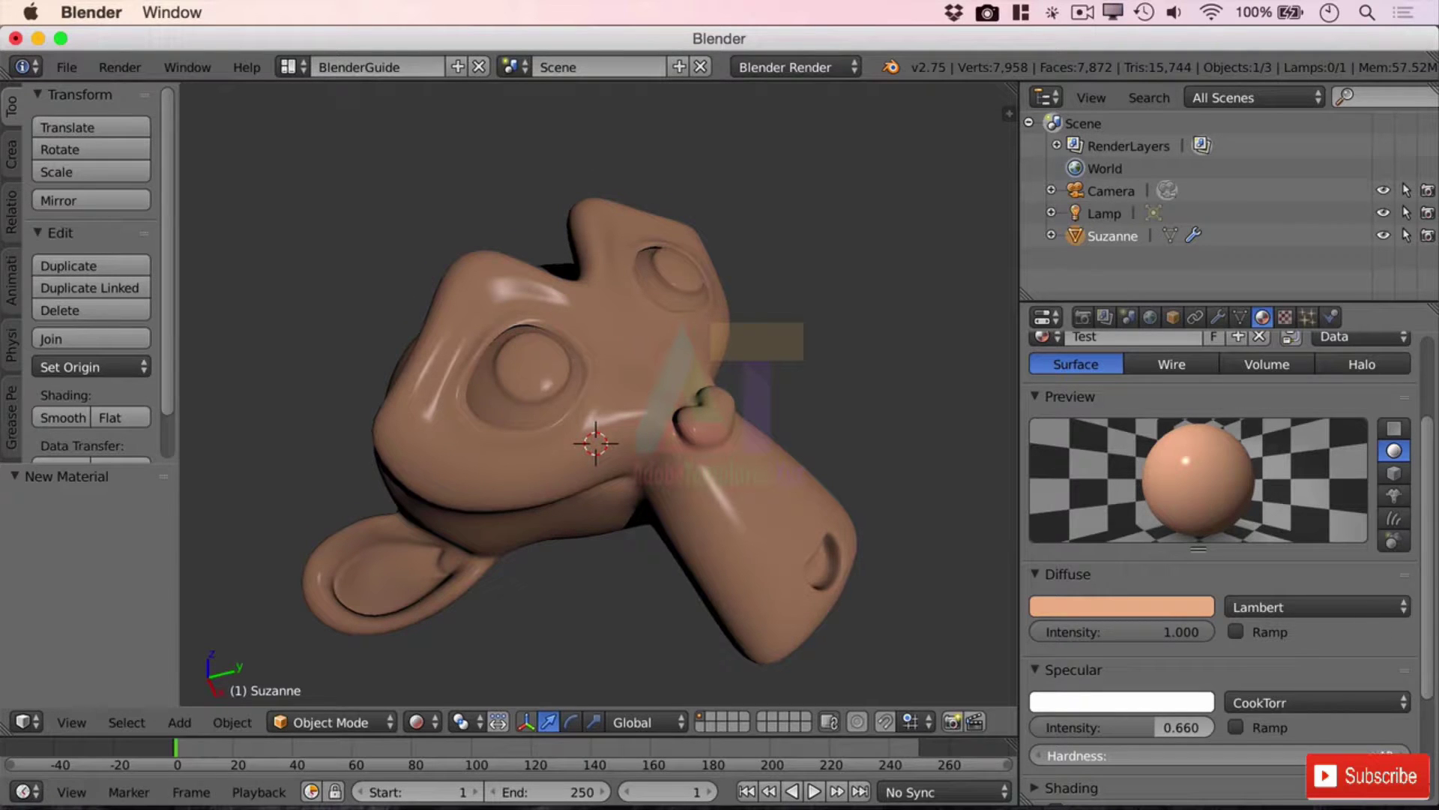
{"action": "left_click_drag", "start_coordinate": [1182, 753], "coordinate": [1154, 753]}
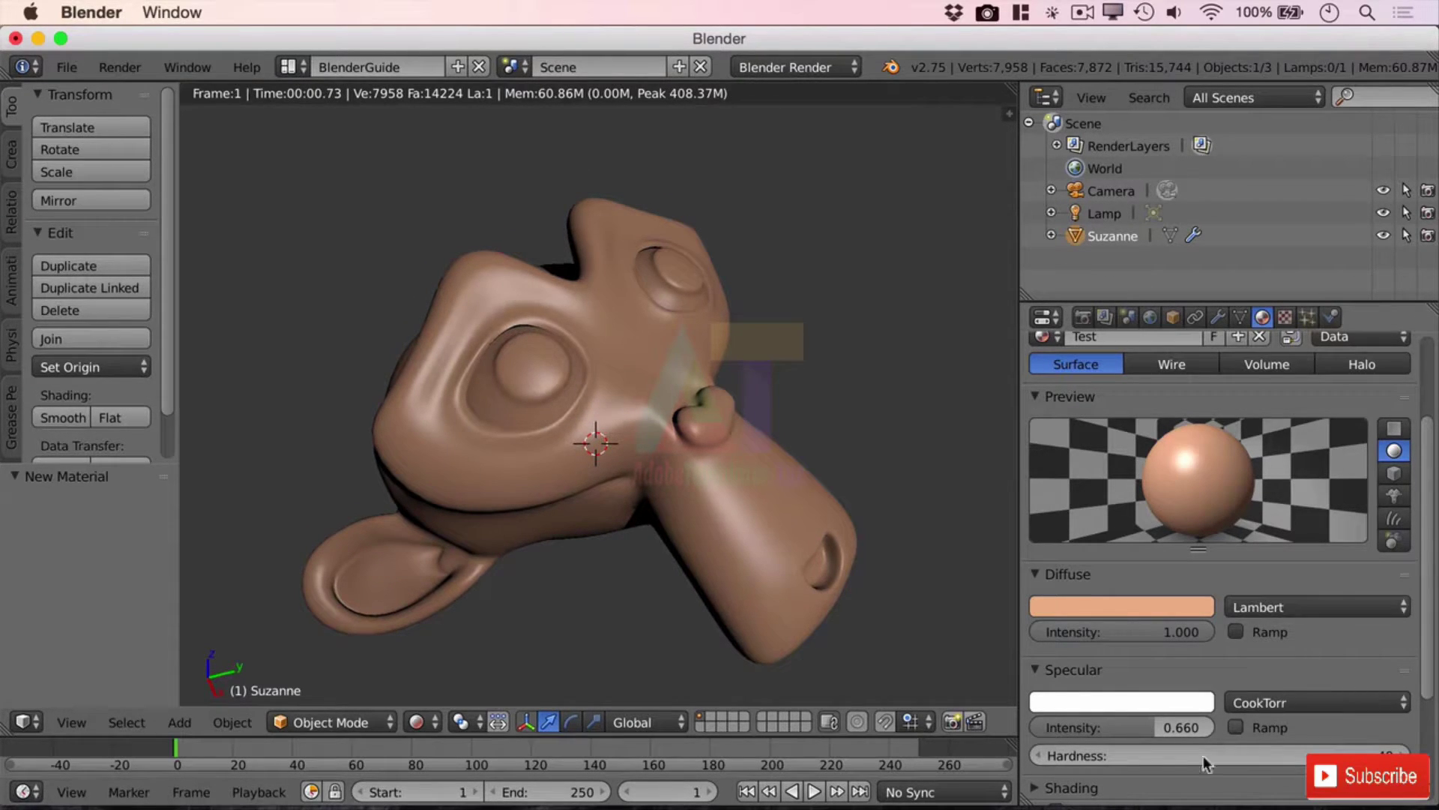
Step: Try the diffuse color ramp on the material, look over its settings and switch it off again
{"action": "left_click", "coordinate": [1236, 632]}
{"action": "left_click", "coordinate": [1236, 632]}
{"action": "left_click", "coordinate": [1236, 632]}
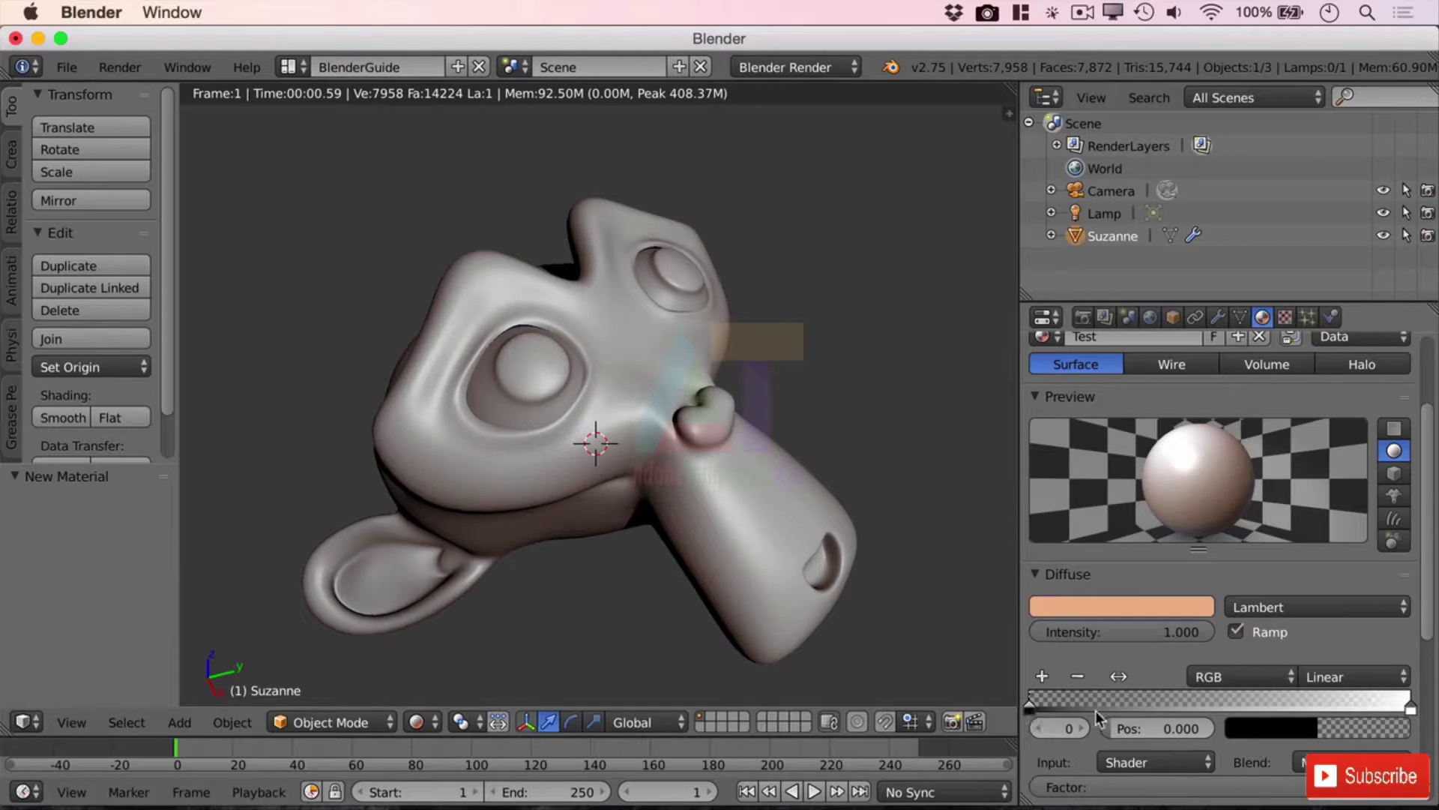
{"action": "scroll", "coordinate": [1340, 605], "scroll_direction": "down", "scroll_amount": 4}
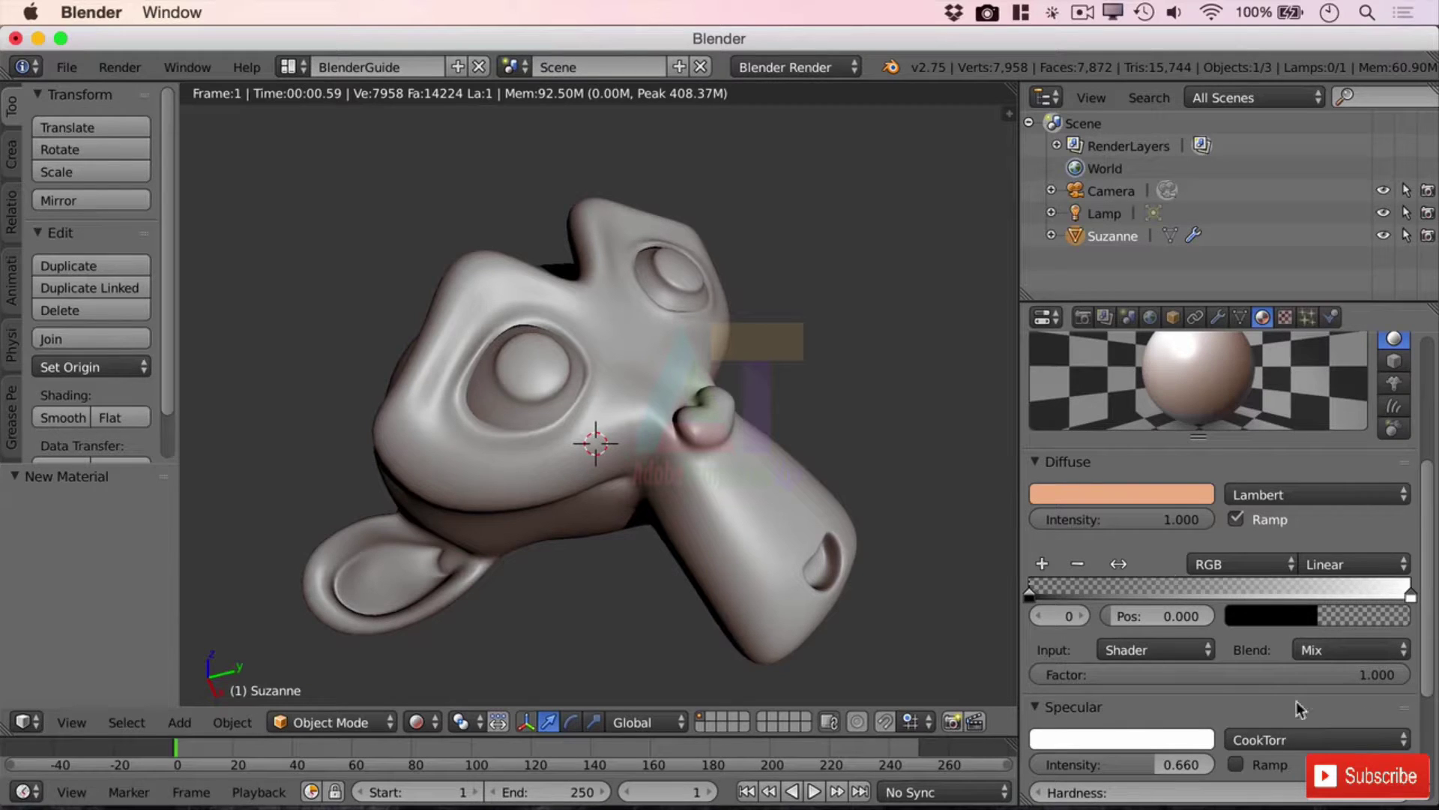
{"action": "left_click", "coordinate": [1280, 519]}
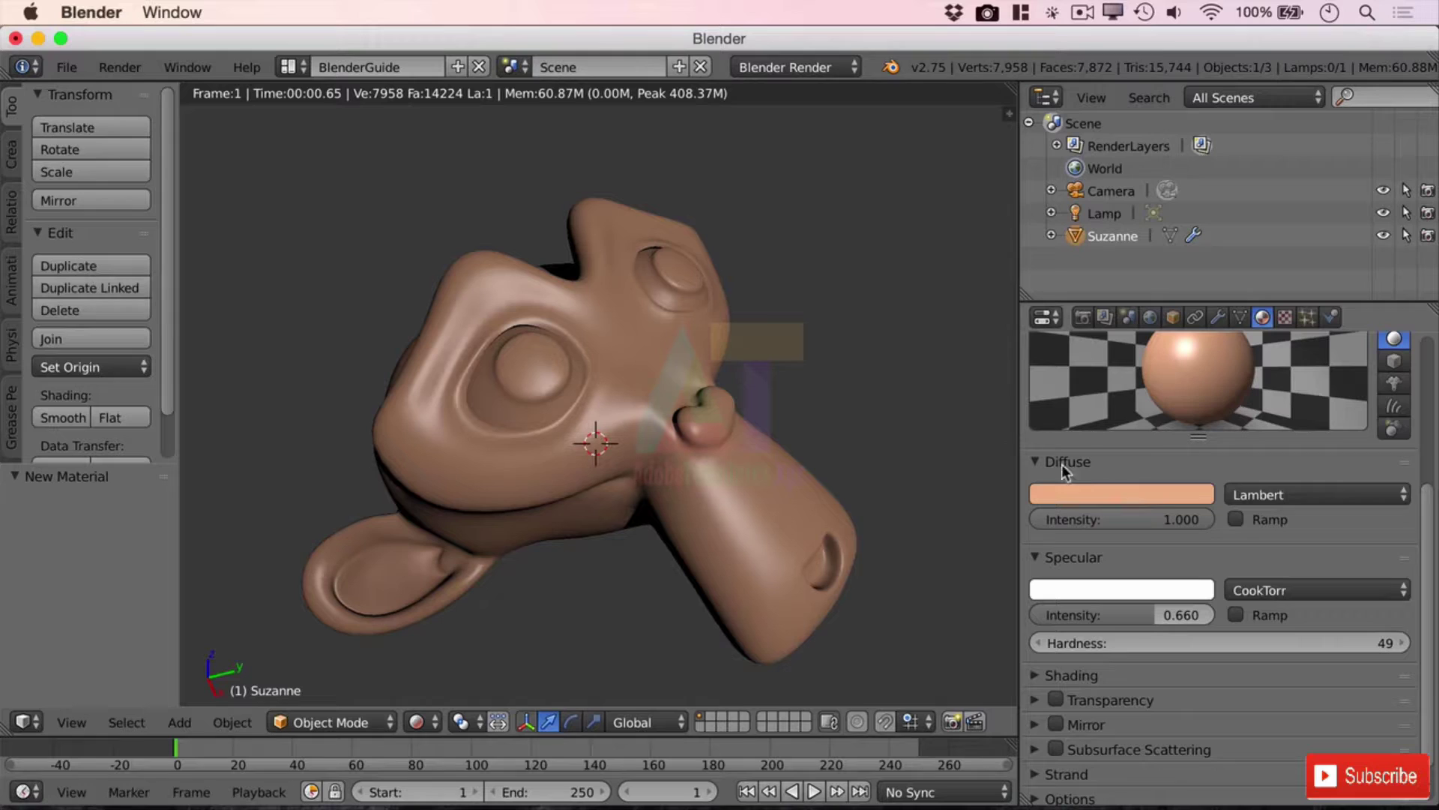
Step: Look through the available diffuse shader models and switch the material from Lambert to Fresnel
{"action": "left_click", "coordinate": [1314, 497]}
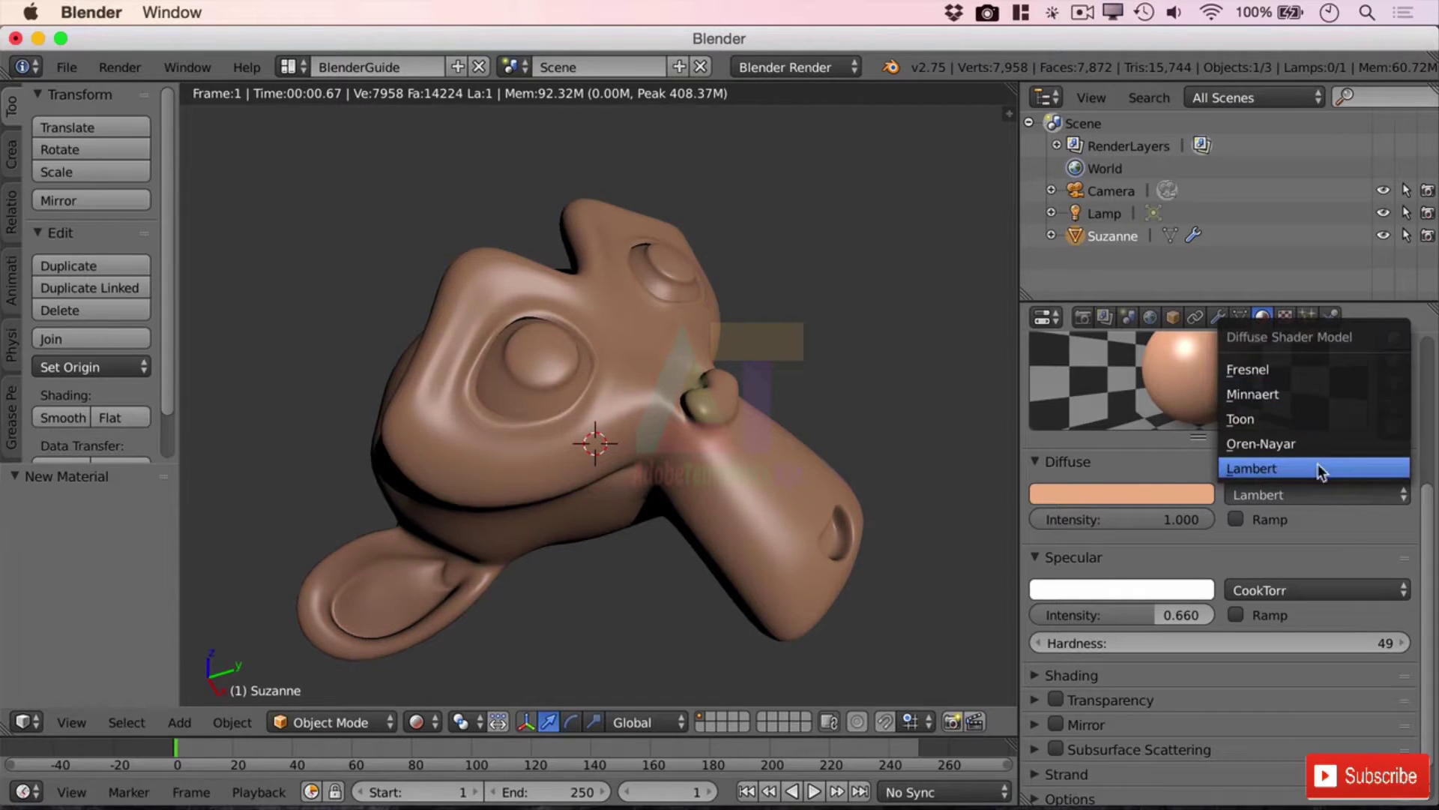
{"action": "left_click", "coordinate": [1318, 465]}
{"action": "left_click", "coordinate": [1334, 590]}
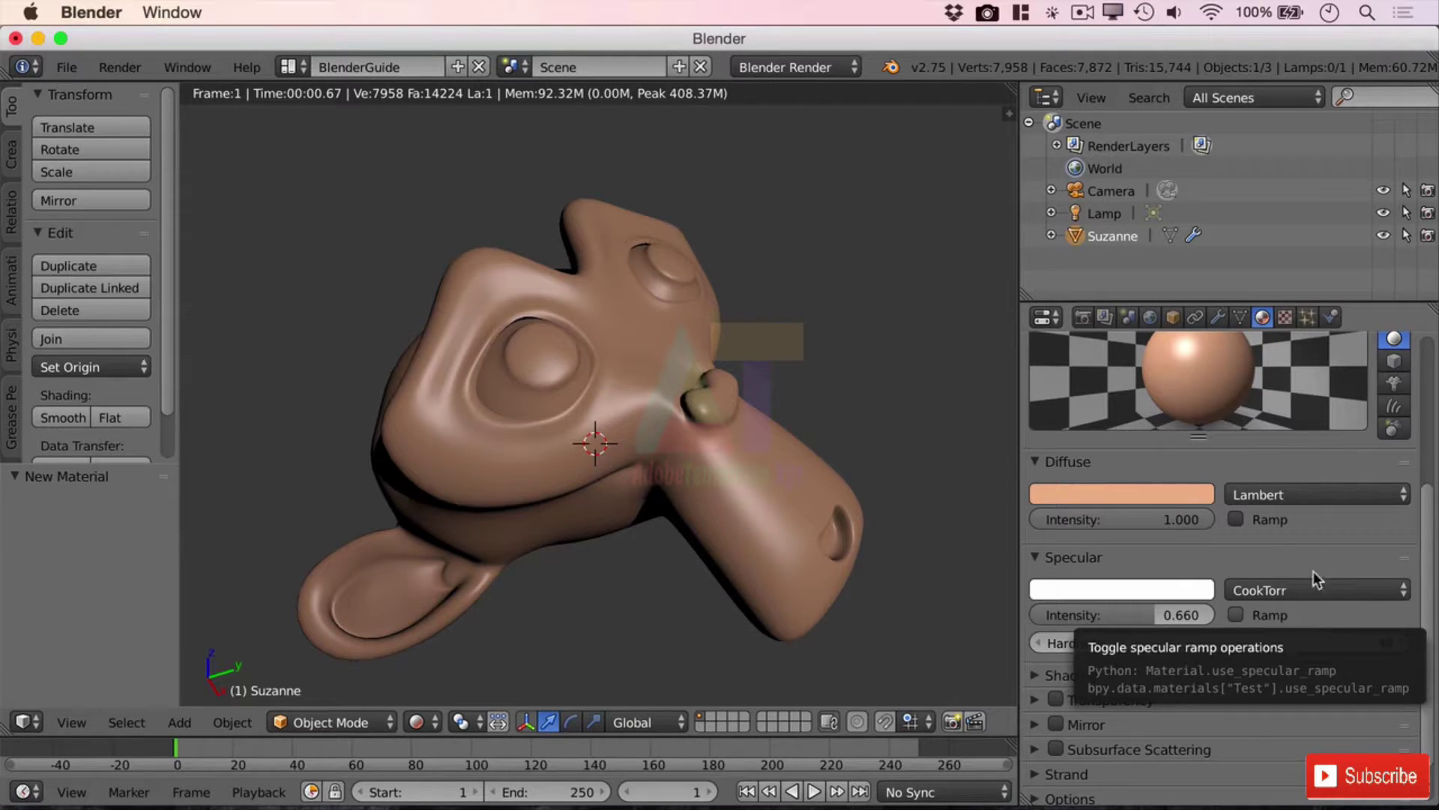
{"action": "left_click", "coordinate": [1314, 494]}
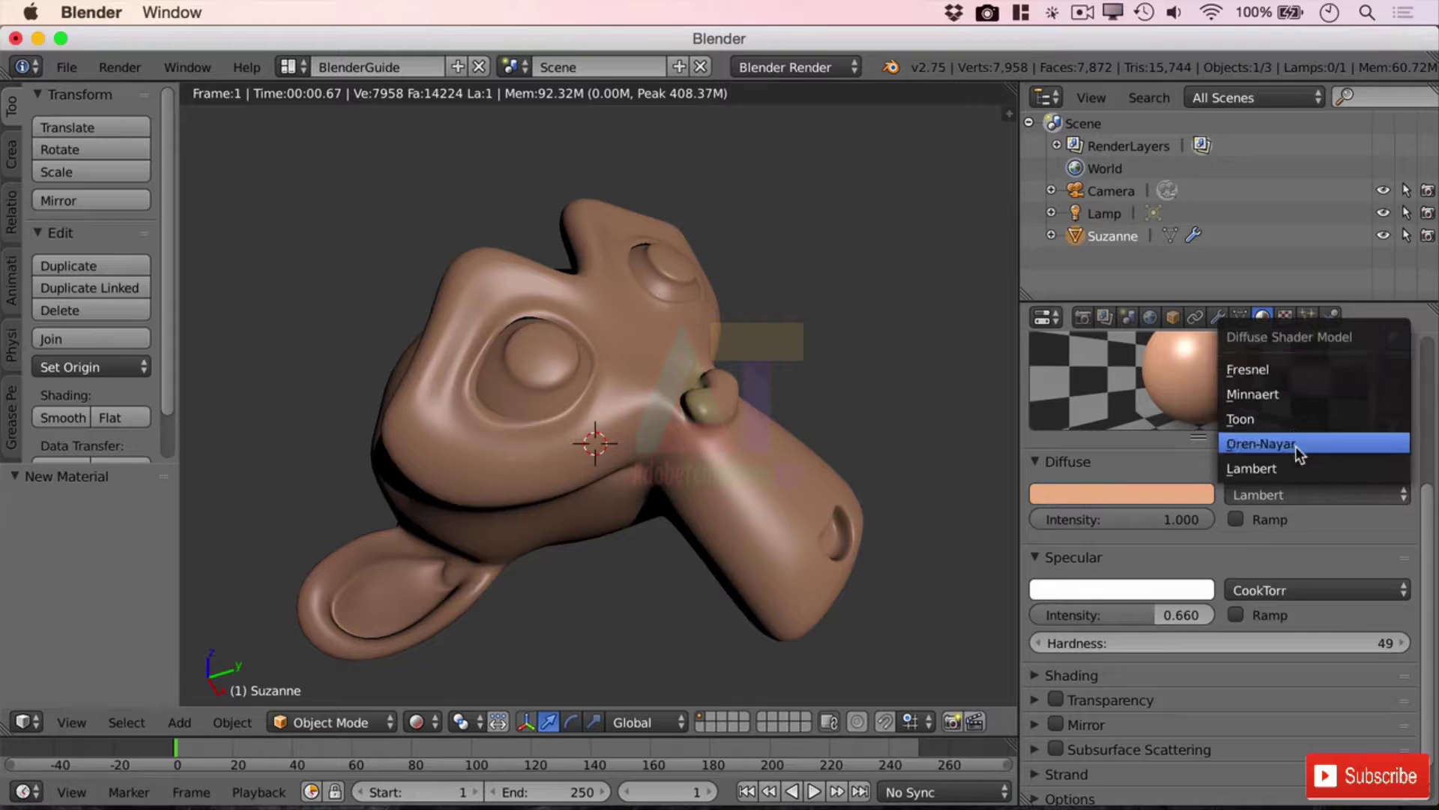
{"action": "left_click", "coordinate": [1299, 496]}
{"action": "left_click", "coordinate": [1270, 369]}
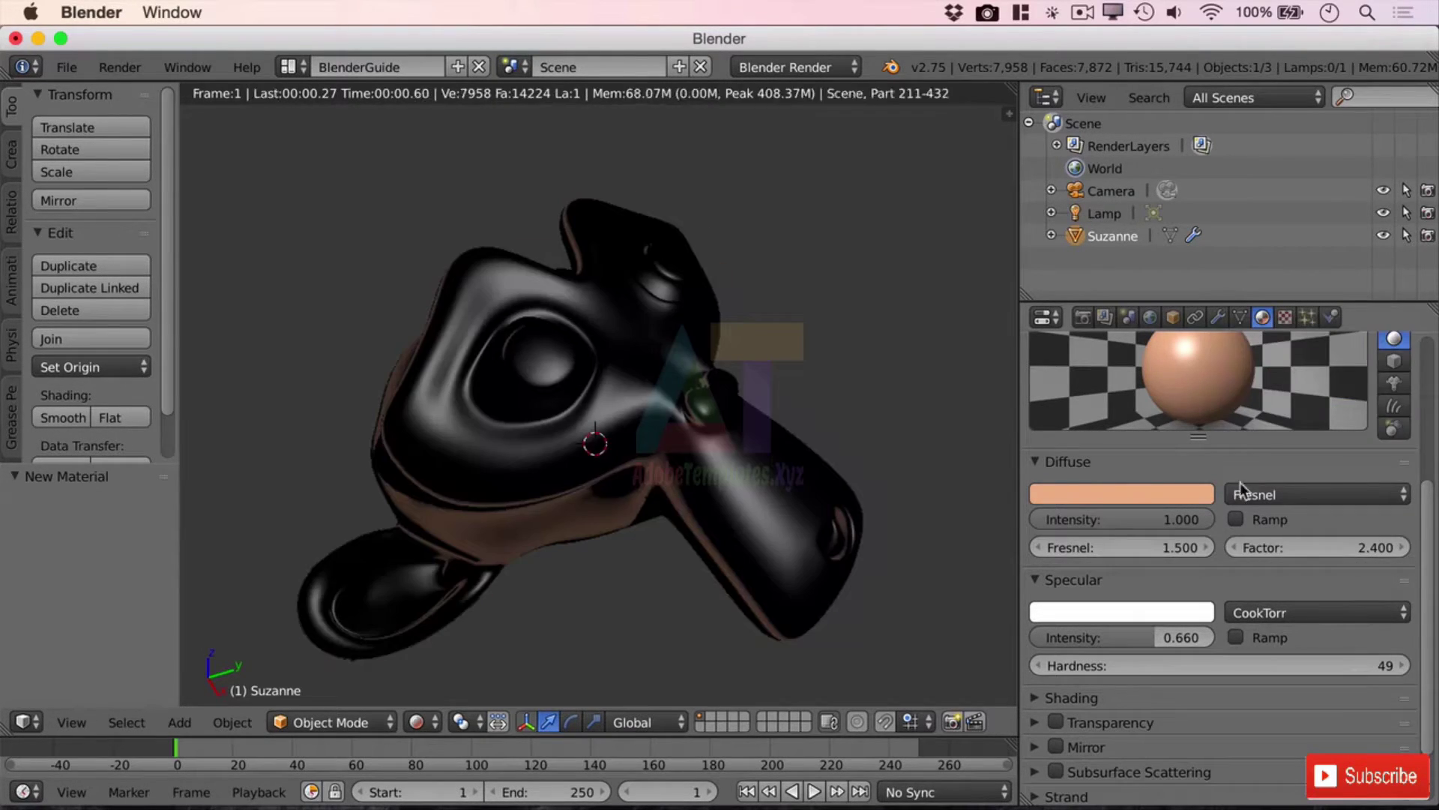
Step: Try a value of 0 for the diffuse shader's Fresnel setting and change it to 1.2
{"action": "left_click", "coordinate": [1149, 547]}
{"action": "type", "text": "0"}
{"action": "key", "text": "Return"}
{"action": "left_click", "coordinate": [1165, 547]}
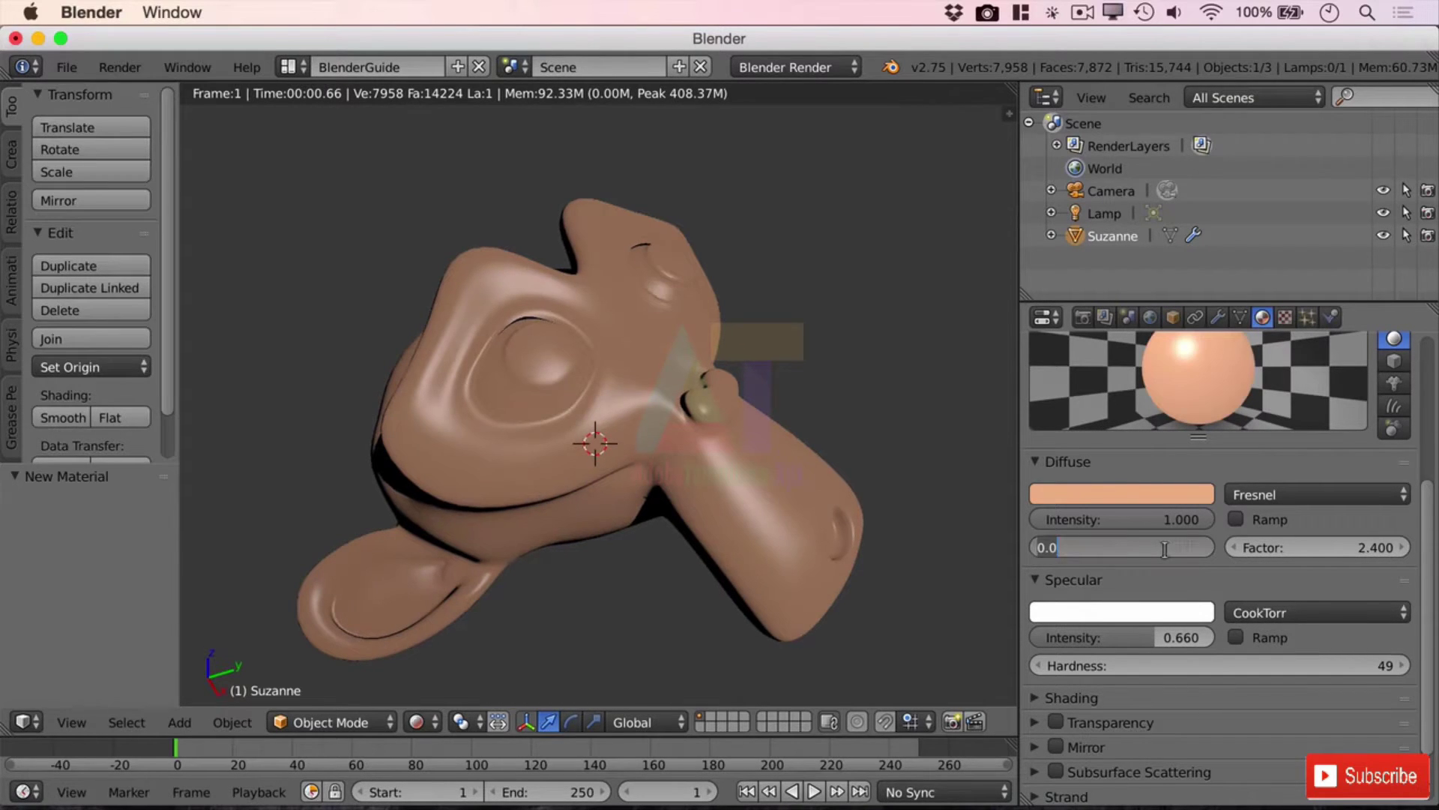
{"action": "left_click", "coordinate": [1134, 544]}
{"action": "left_click_drag", "start_coordinate": [1132, 542], "coordinate": [967, 531]}
{"action": "type", "text": "1.2"}
{"action": "key", "text": "Return"}
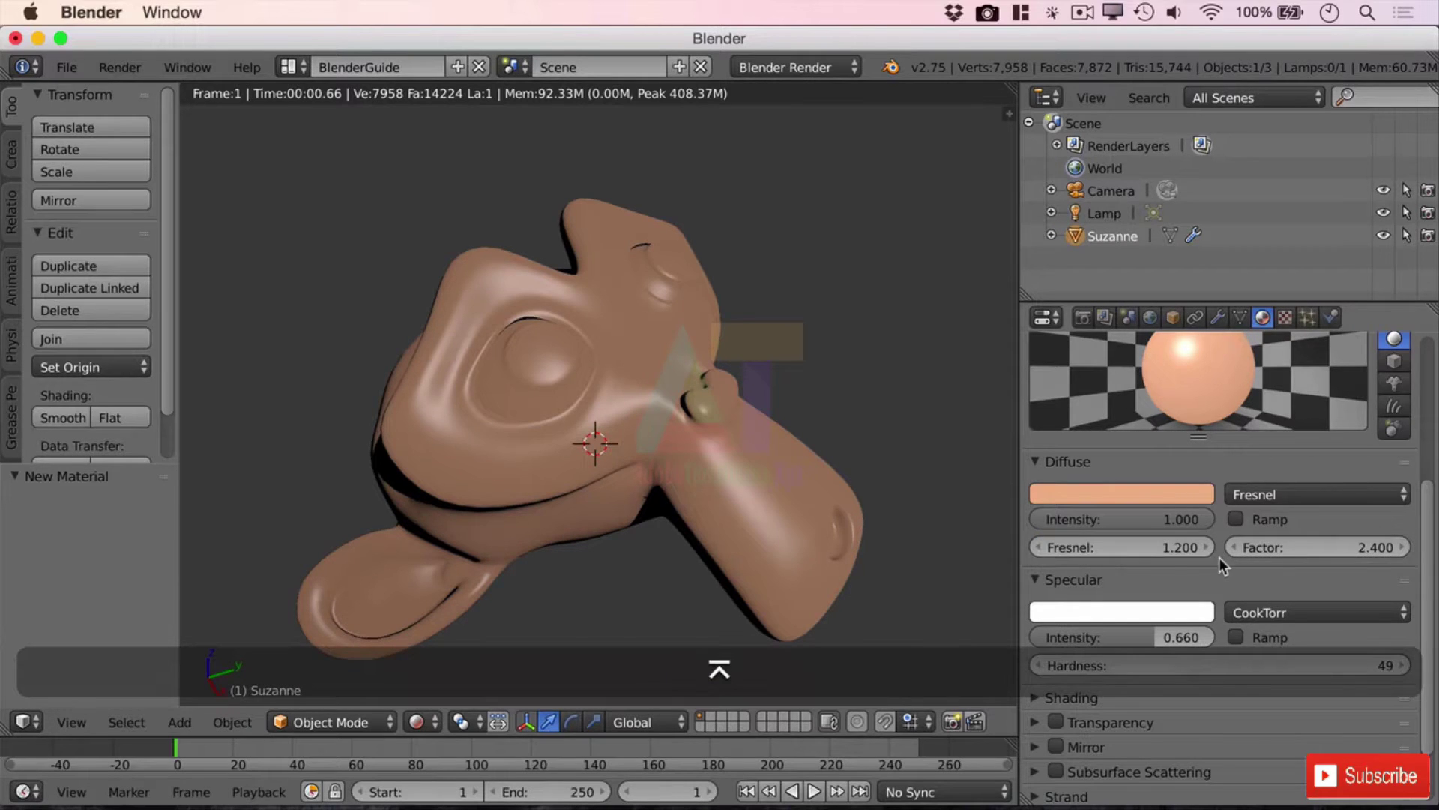
Step: Set the Fresnel shader's Factor to 2.000 and view the monkey from a slightly different angle
{"action": "left_click", "coordinate": [1365, 548]}
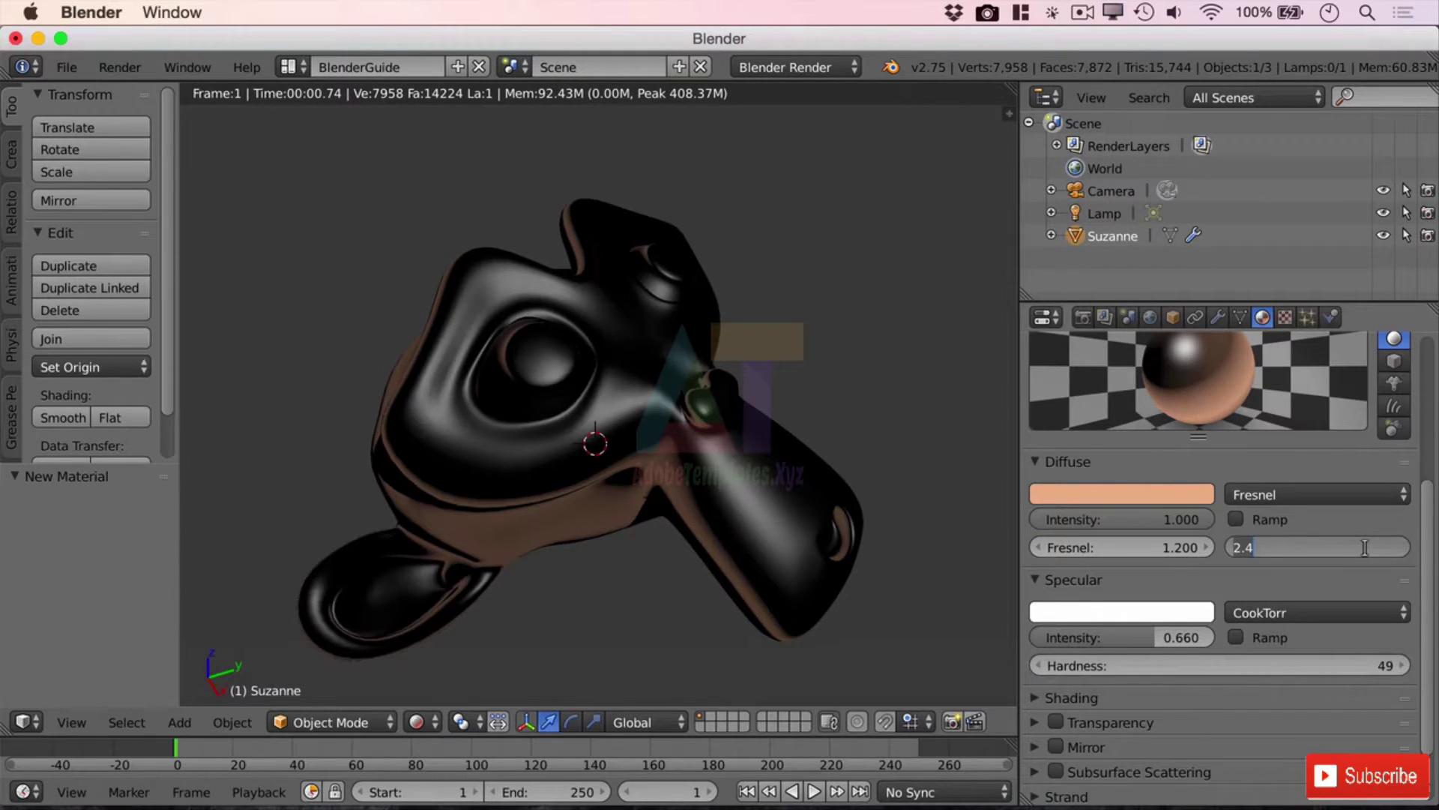
{"action": "key", "text": "BackSpace"}
{"action": "key", "text": "BackSpace"}
{"action": "key", "text": "Return"}
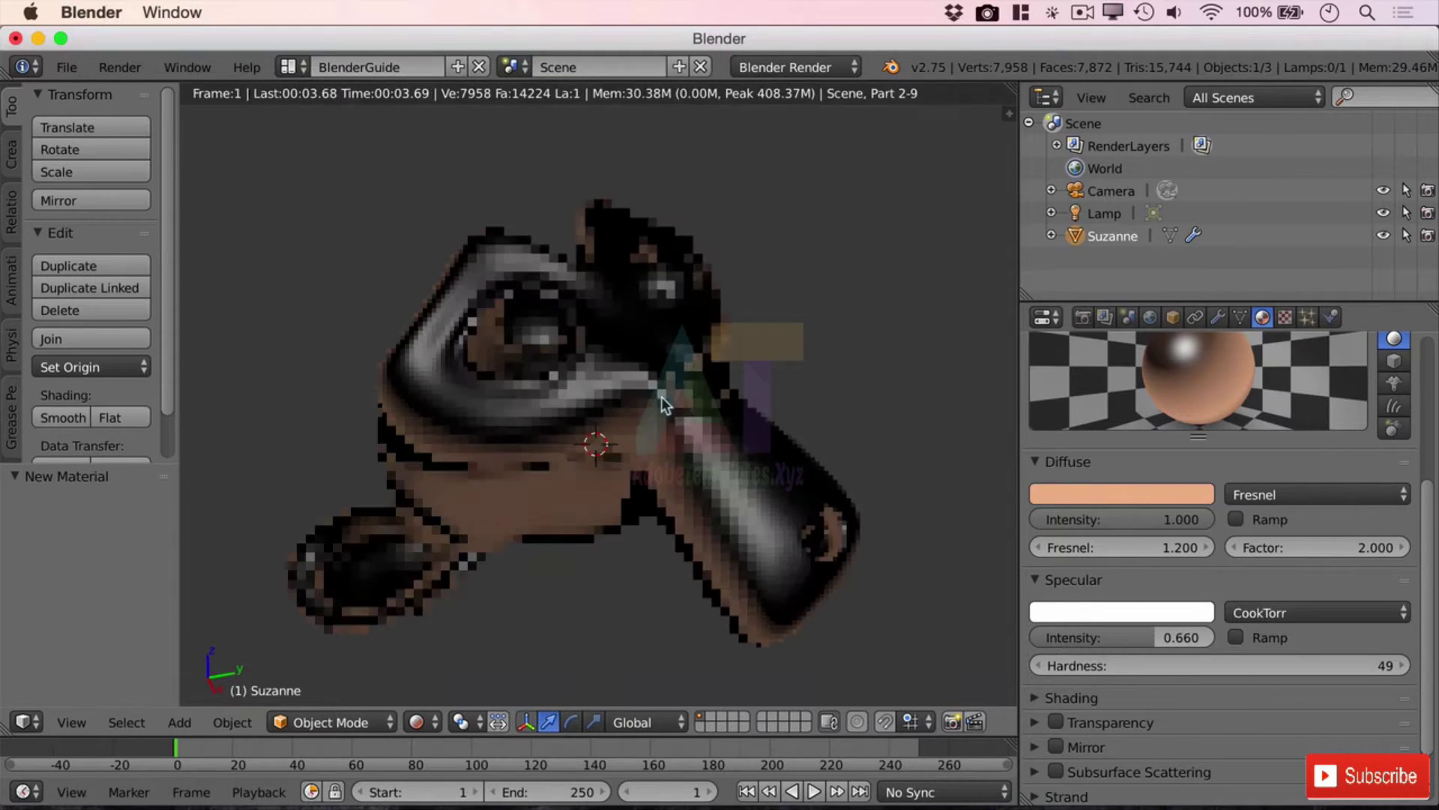
{"action": "middle_click_drag", "start_coordinate": [819, 417], "coordinate": [841, 434]}
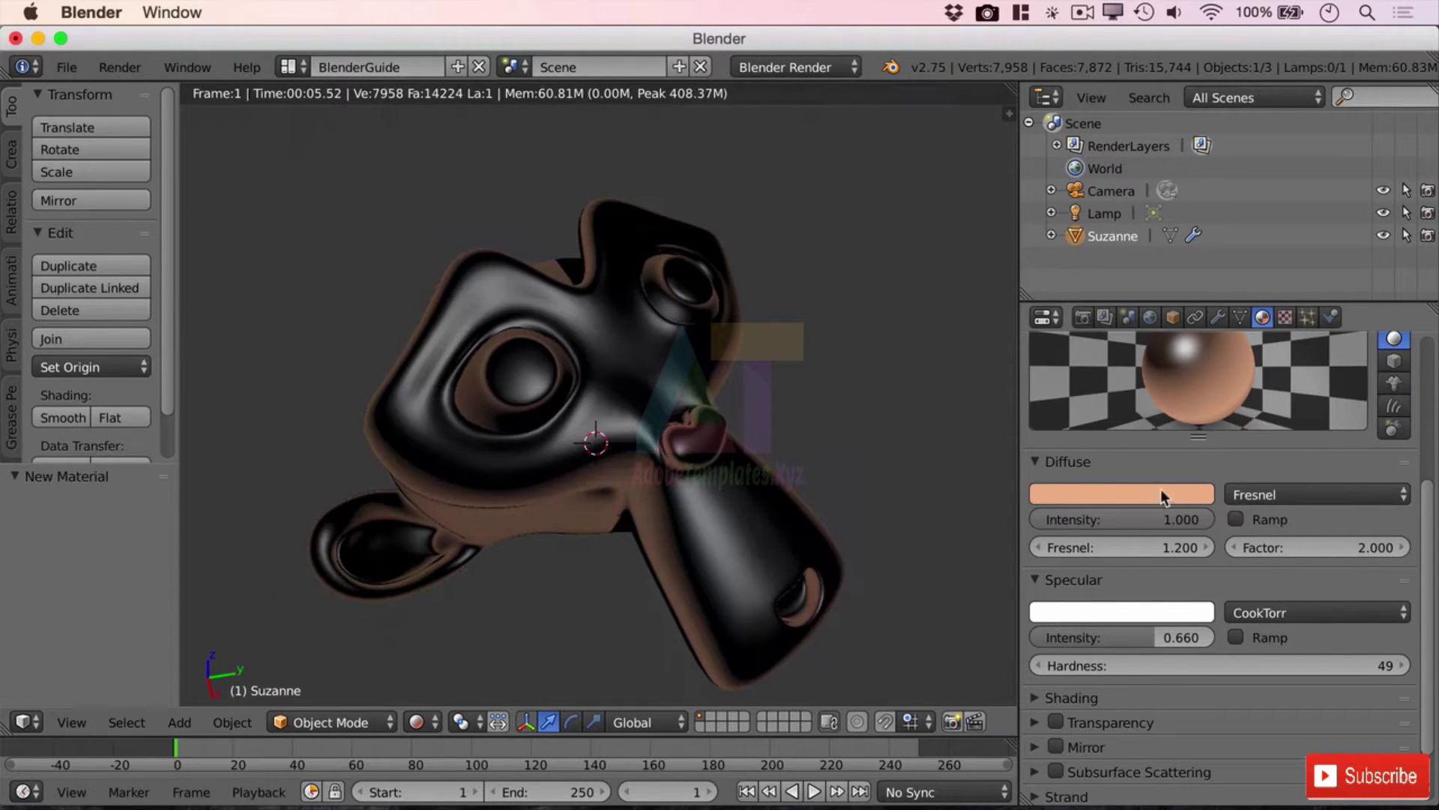
Step: Compare the WardIso, Toon, Blinn and Phong specular shader models on the material and settle on WardIso
{"action": "left_click", "coordinate": [1317, 612]}
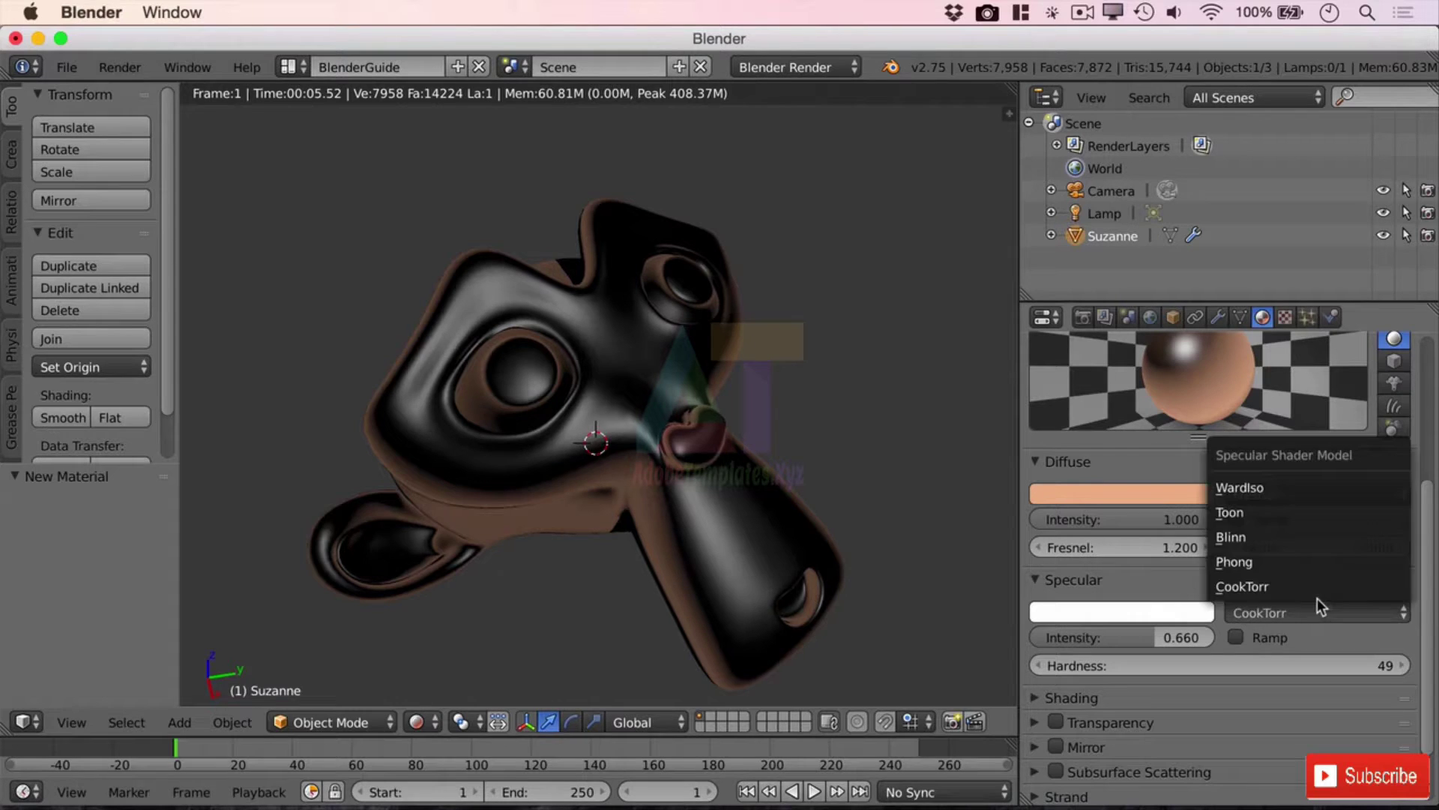
{"action": "left_click", "coordinate": [1253, 487]}
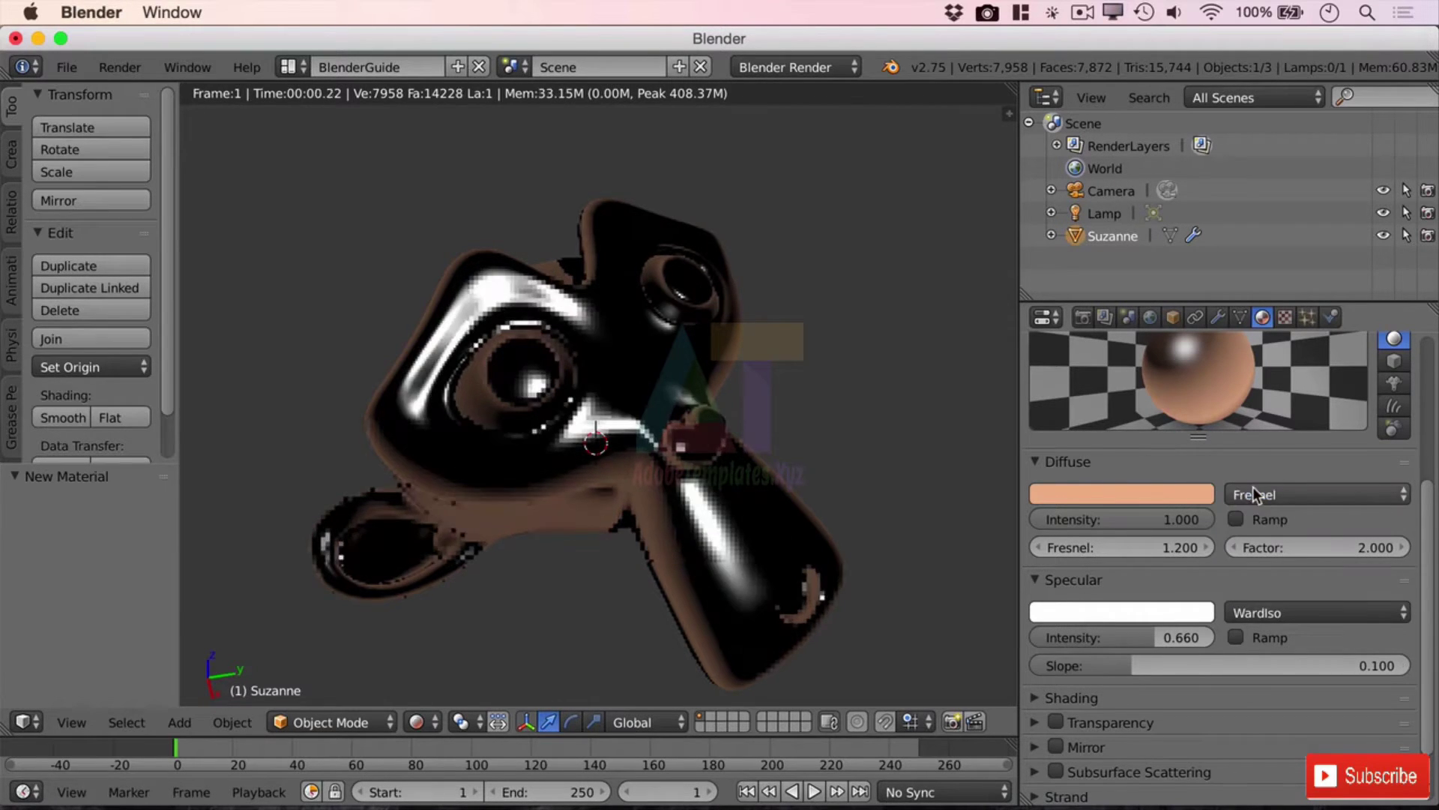
{"action": "left_click", "coordinate": [1305, 613]}
{"action": "left_click", "coordinate": [1280, 514]}
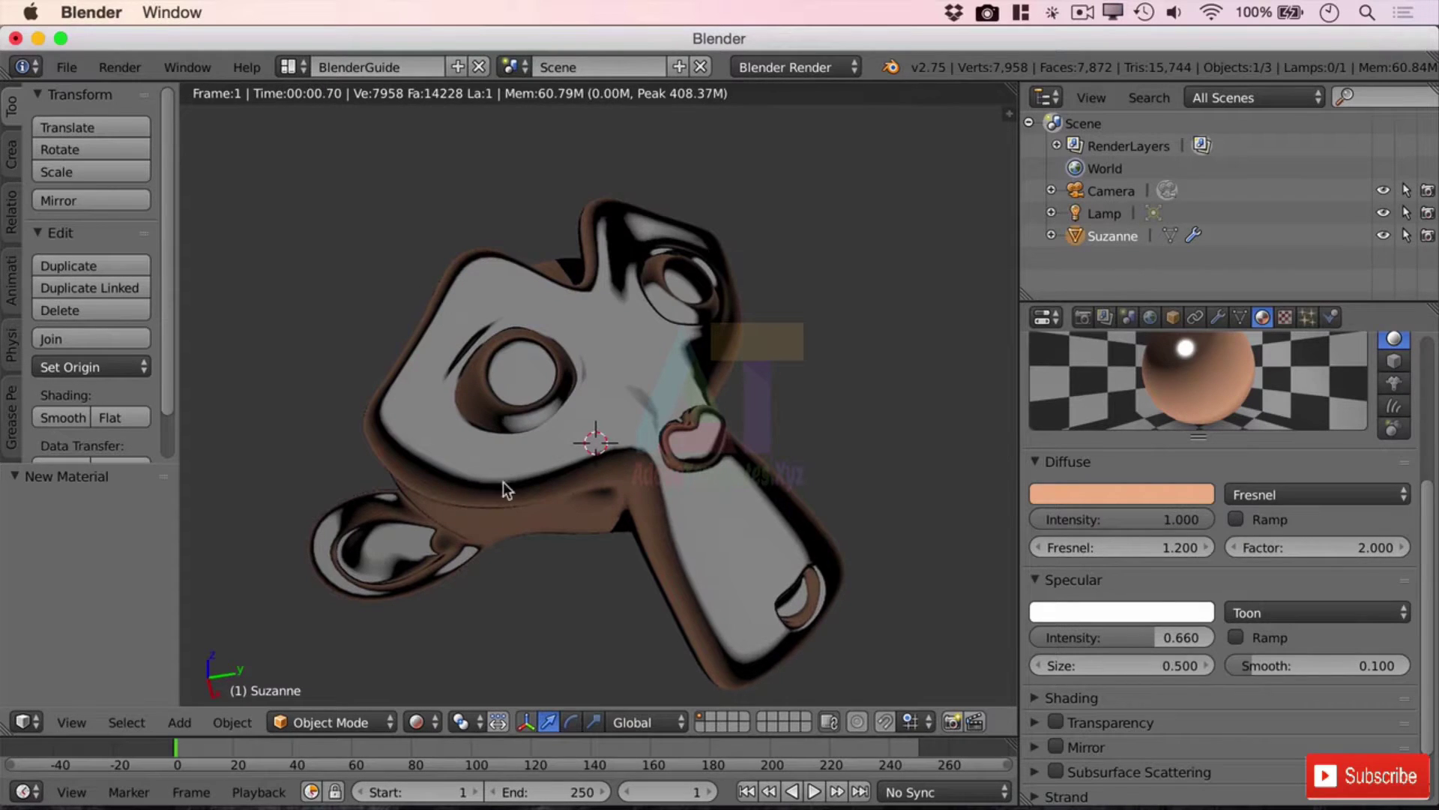
{"action": "left_click", "coordinate": [1316, 613]}
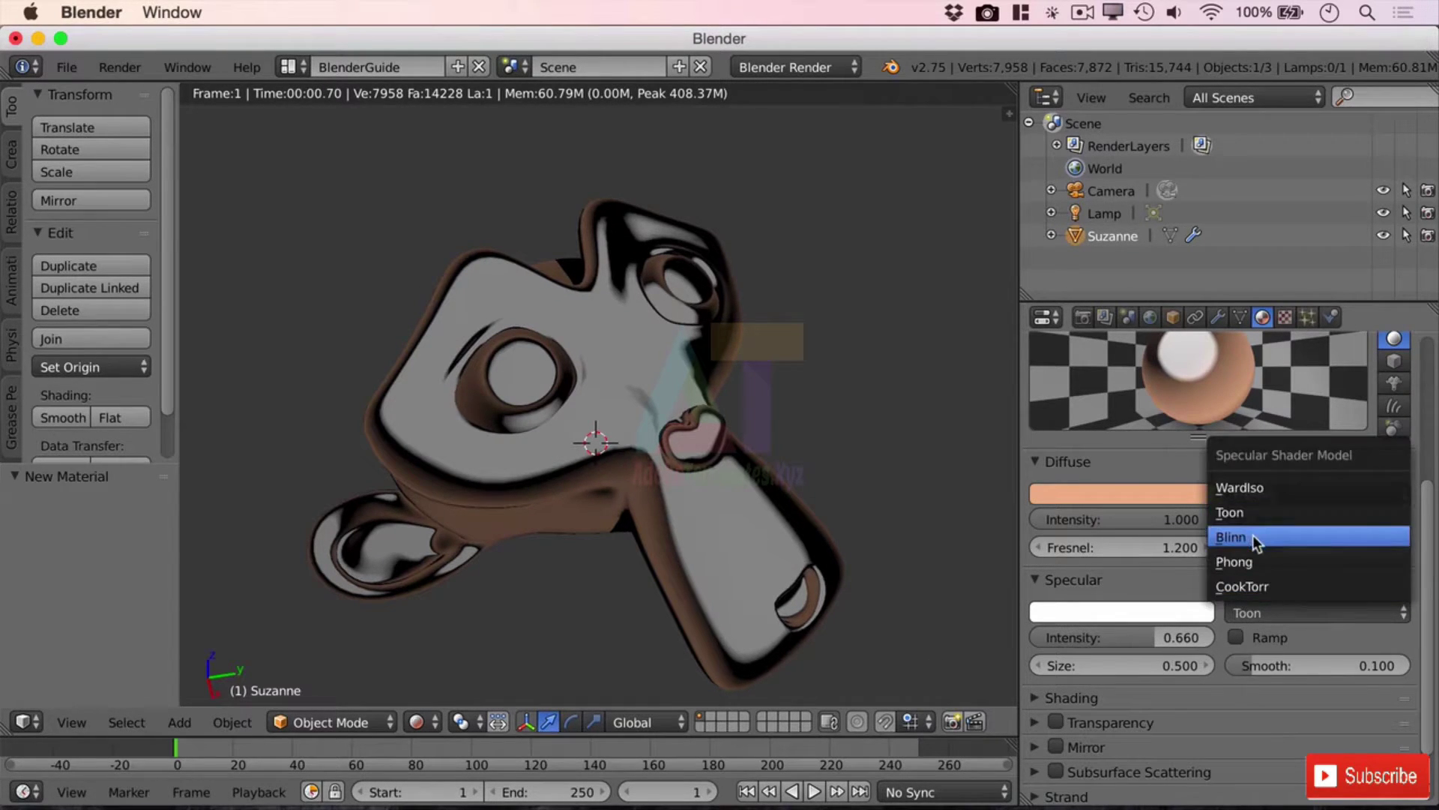
{"action": "left_click", "coordinate": [1252, 534]}
{"action": "left_click", "coordinate": [1325, 613]}
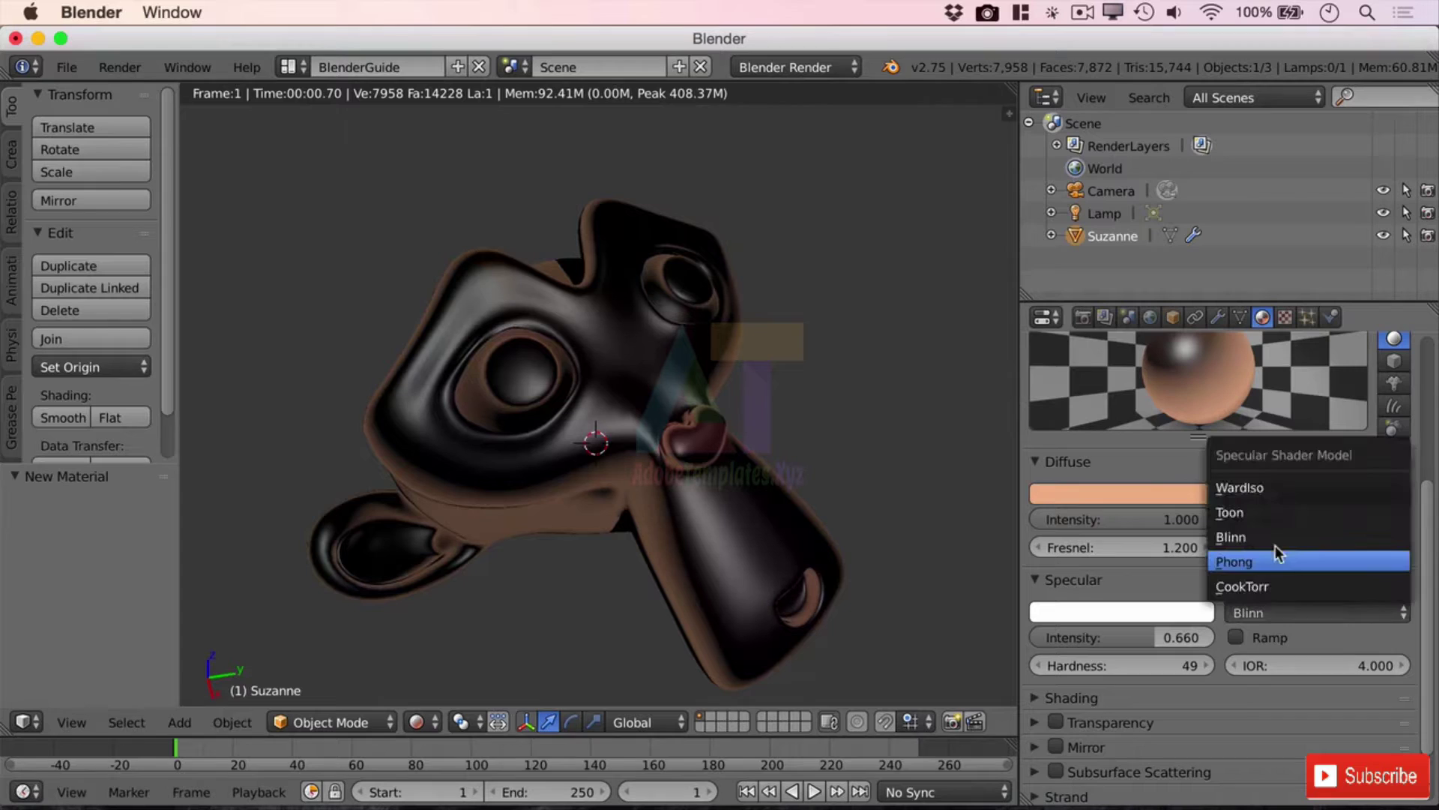
{"action": "left_click", "coordinate": [1269, 556]}
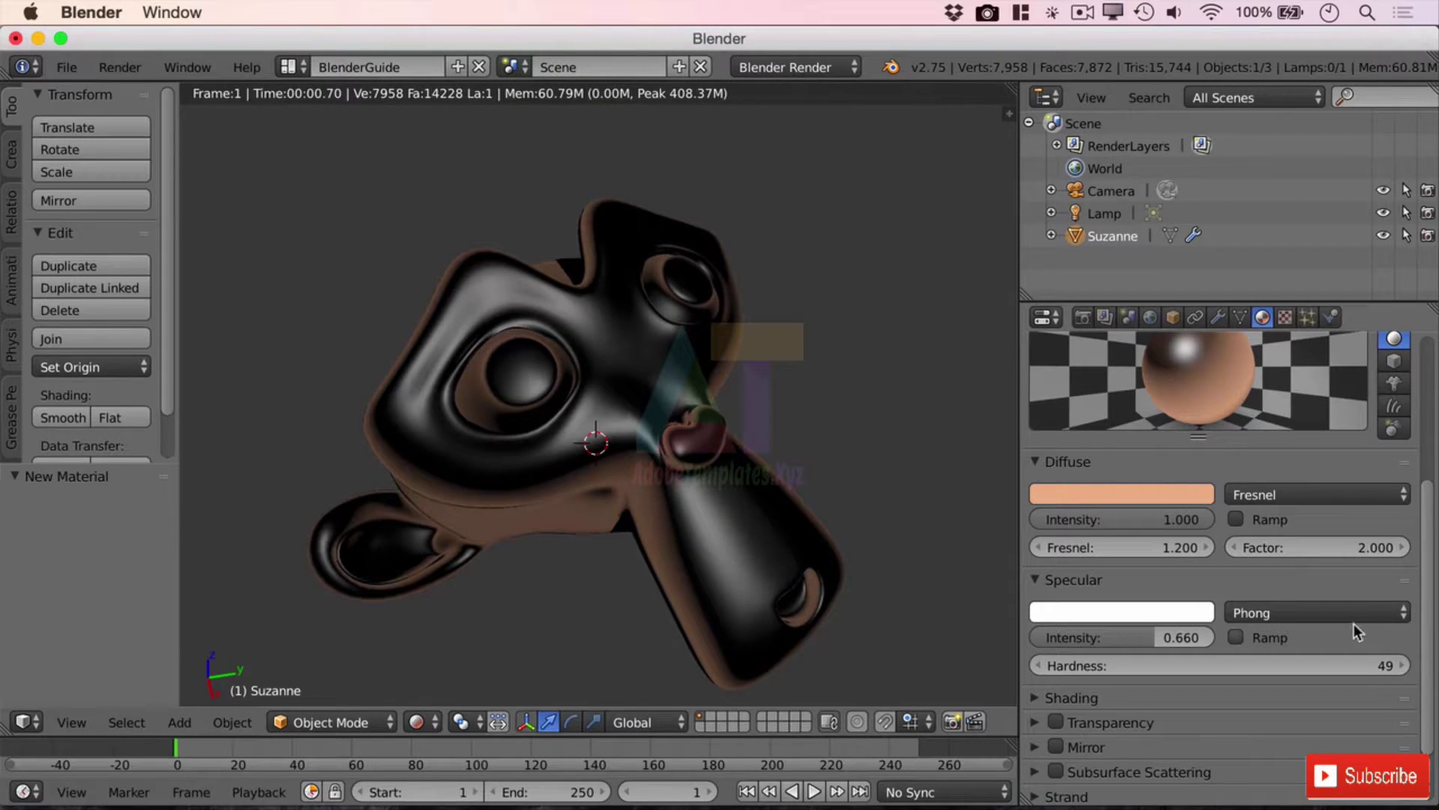
{"action": "left_click", "coordinate": [1329, 611]}
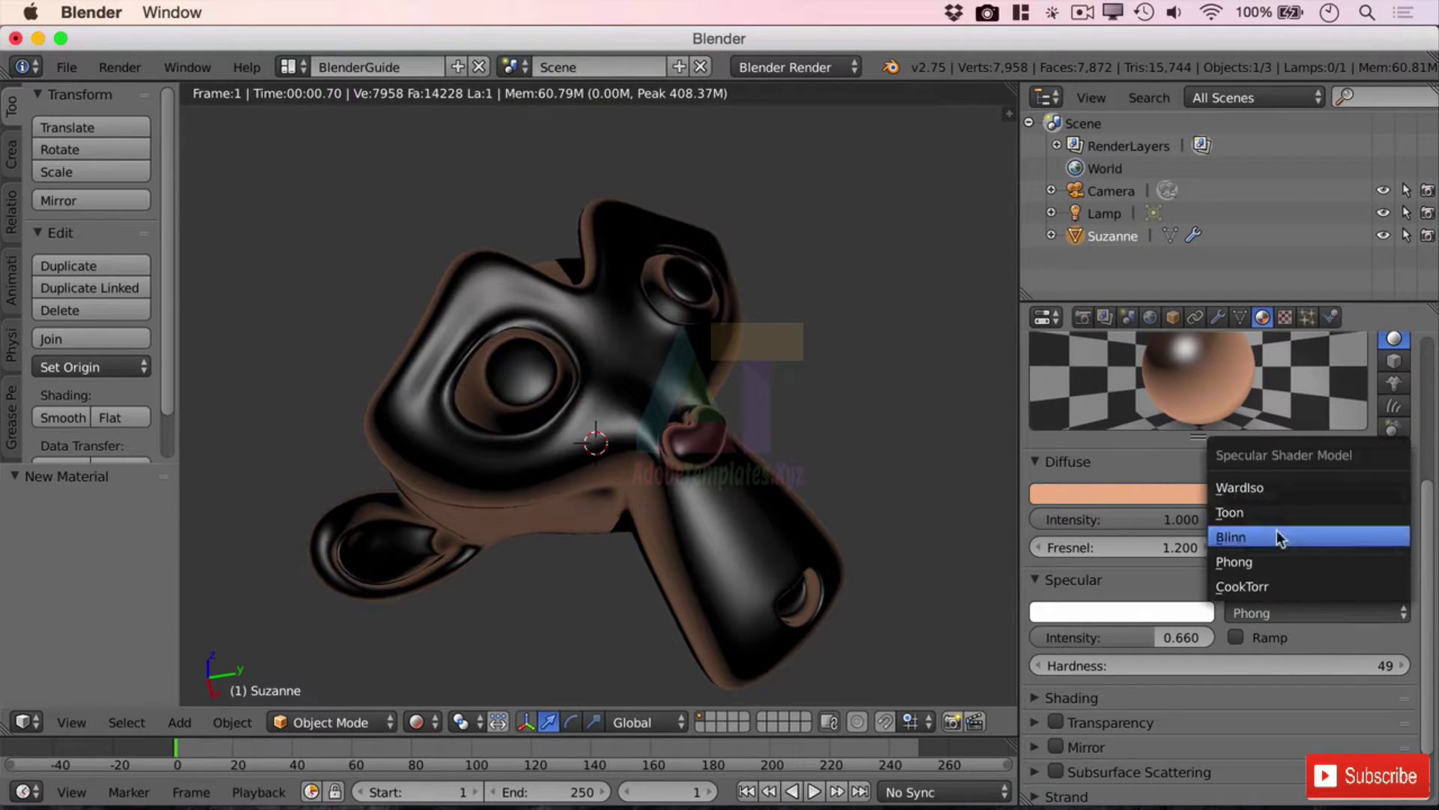
{"action": "left_click", "coordinate": [1287, 488]}
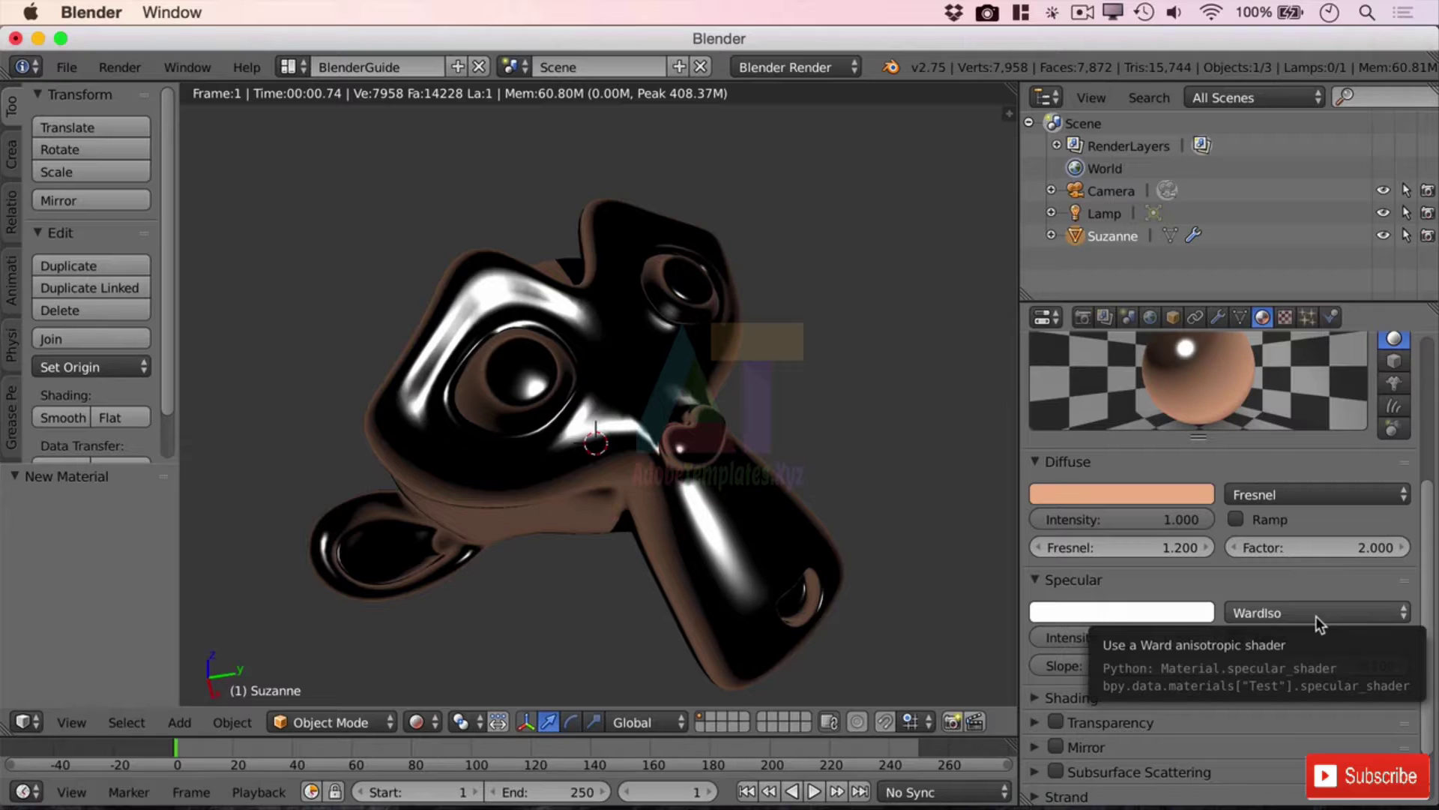
Step: Switch the material's diffuse shader model to Oren-Nayar and view the monkey from a slightly different angle
{"action": "left_click", "coordinate": [1279, 496]}
{"action": "left_click", "coordinate": [1286, 441]}
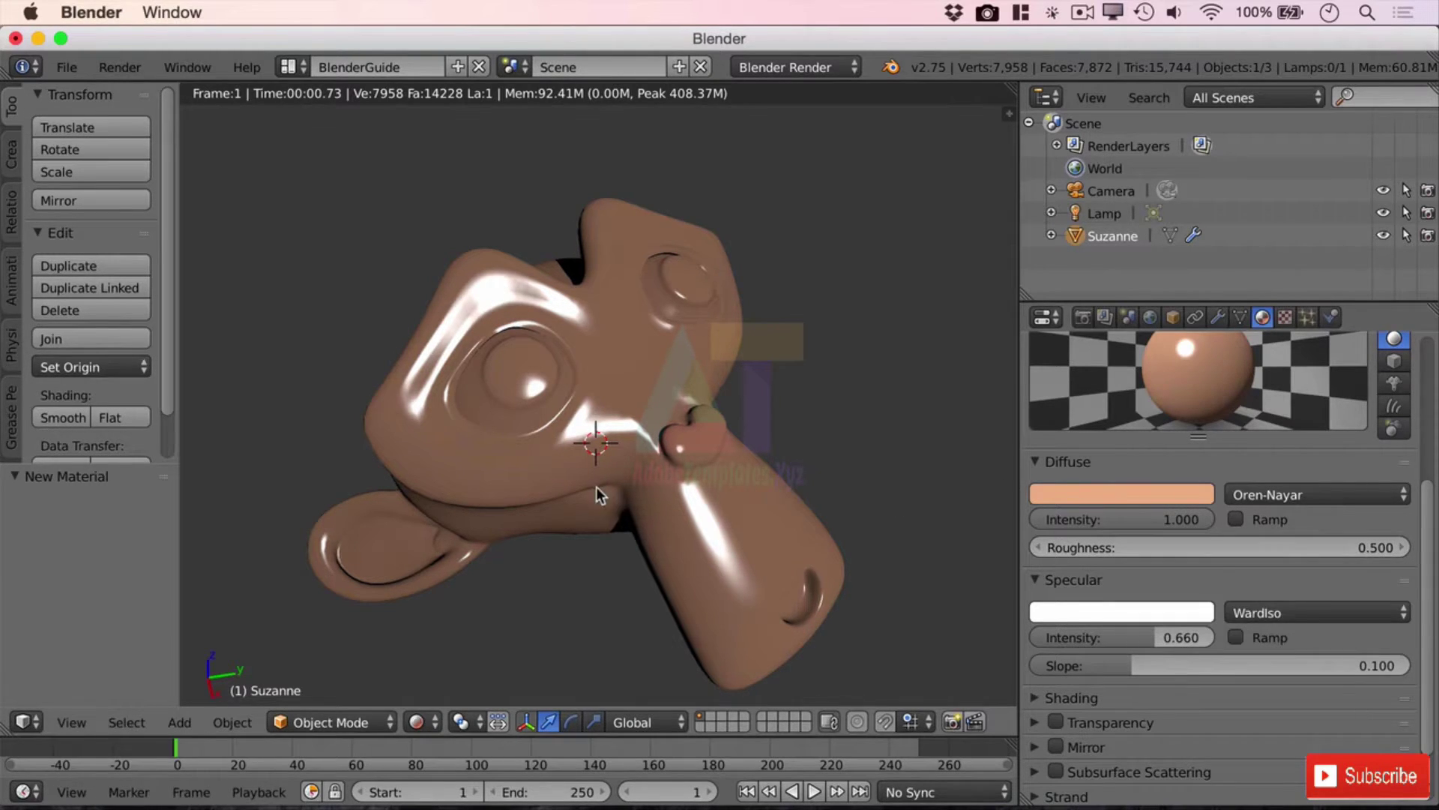
{"action": "middle_click_drag", "start_coordinate": [596, 488], "coordinate": [558, 480]}
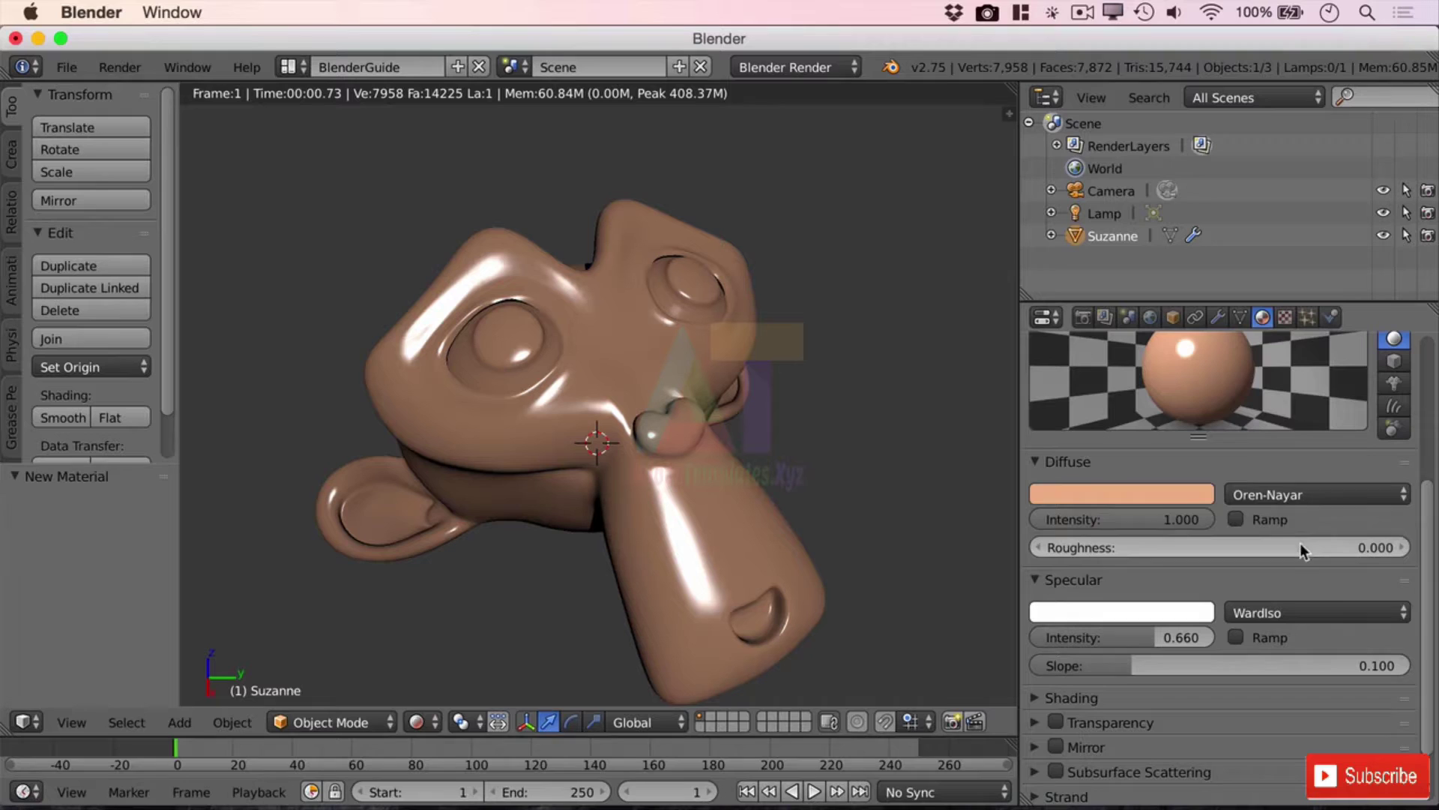
Step: Set the Oren-Nayar diffuse Roughness to 3.140, undoing a reset of the value
{"action": "left_click_drag", "start_coordinate": [1366, 538], "coordinate": [1410, 548]}
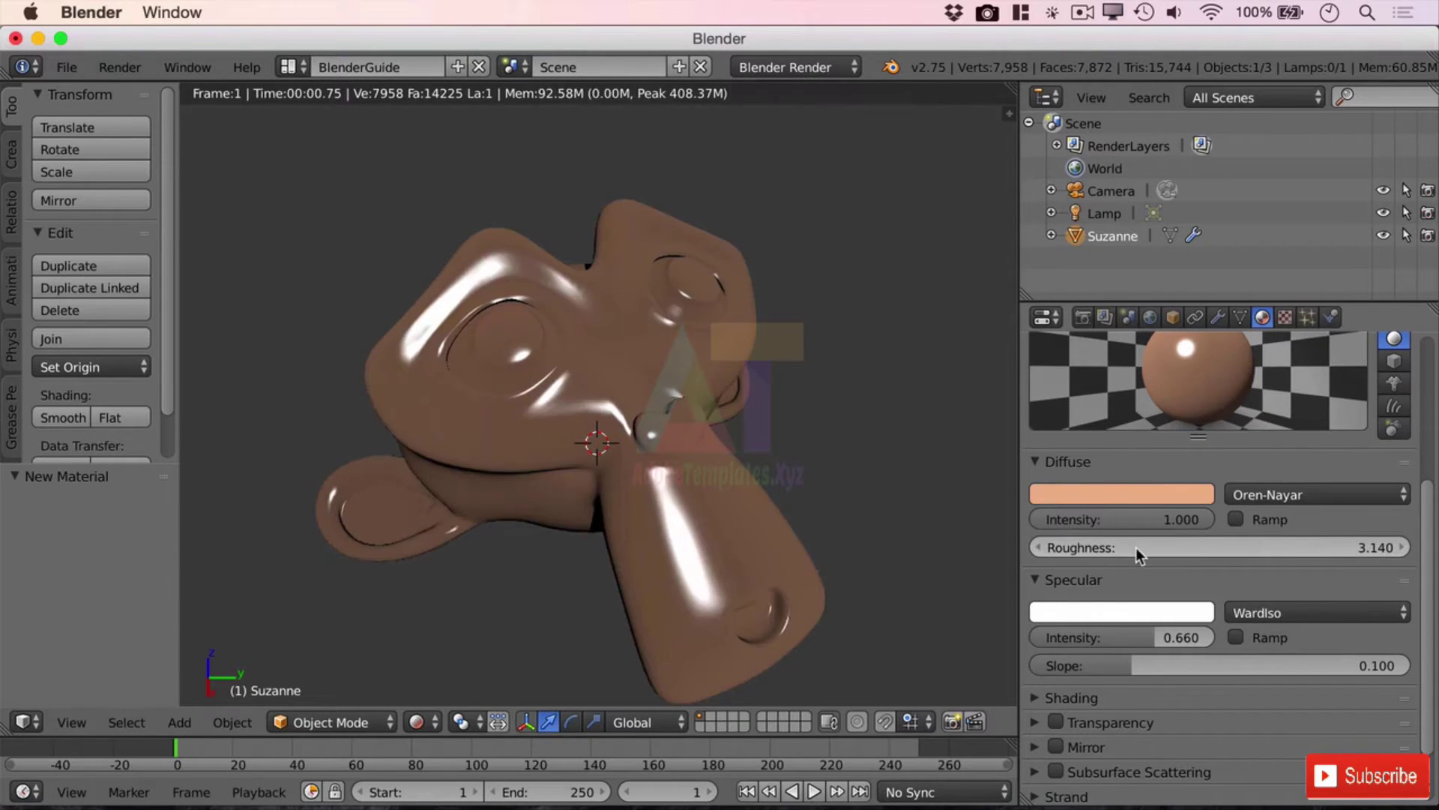
{"action": "key", "text": "BackSpace"}
{"action": "key", "text": "ctrl+z"}
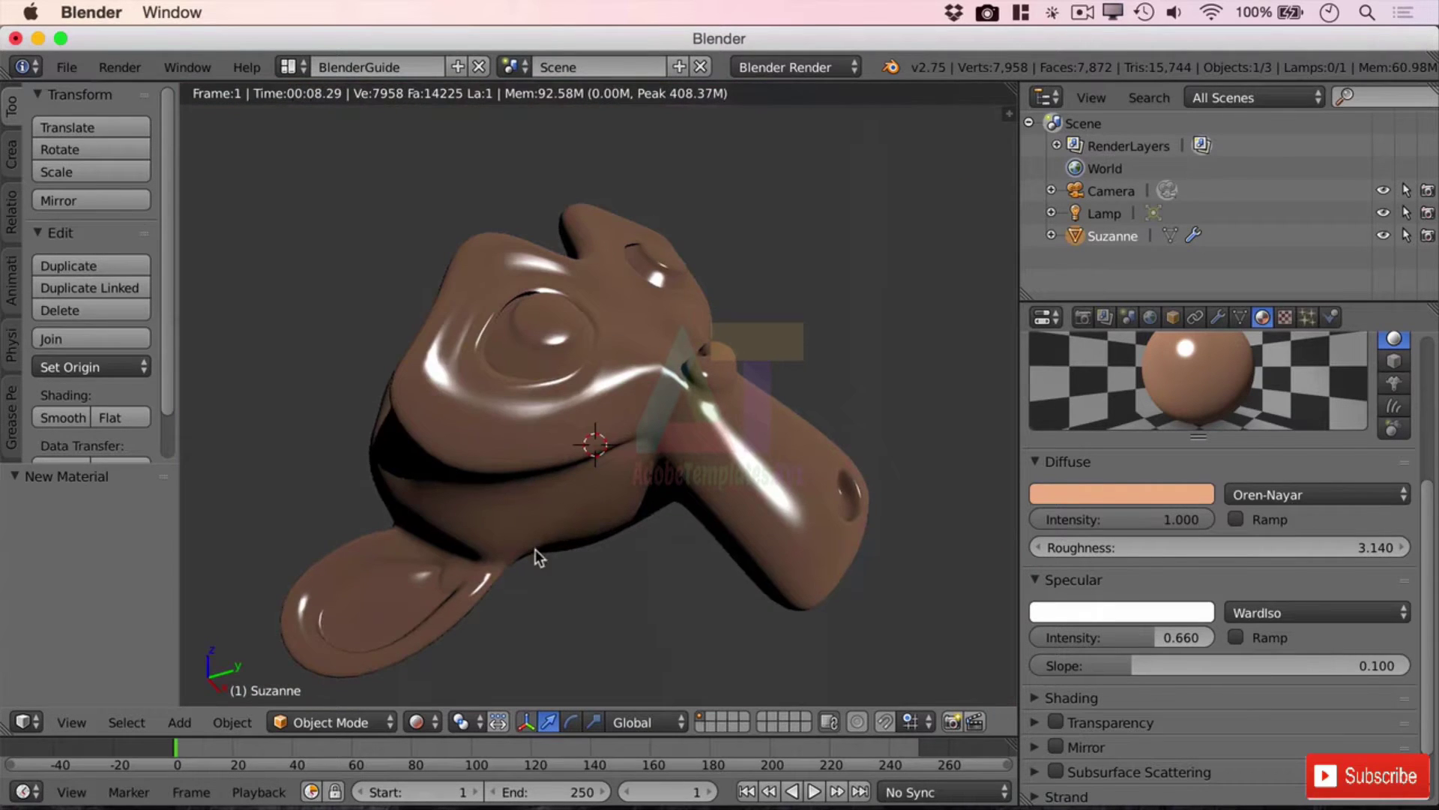
Step: With the unlit back of the monkey in view, show the Shading settings and raise the material's Emit to 0.02
{"action": "middle_click_drag", "start_coordinate": [595, 505], "coordinate": [462, 481]}
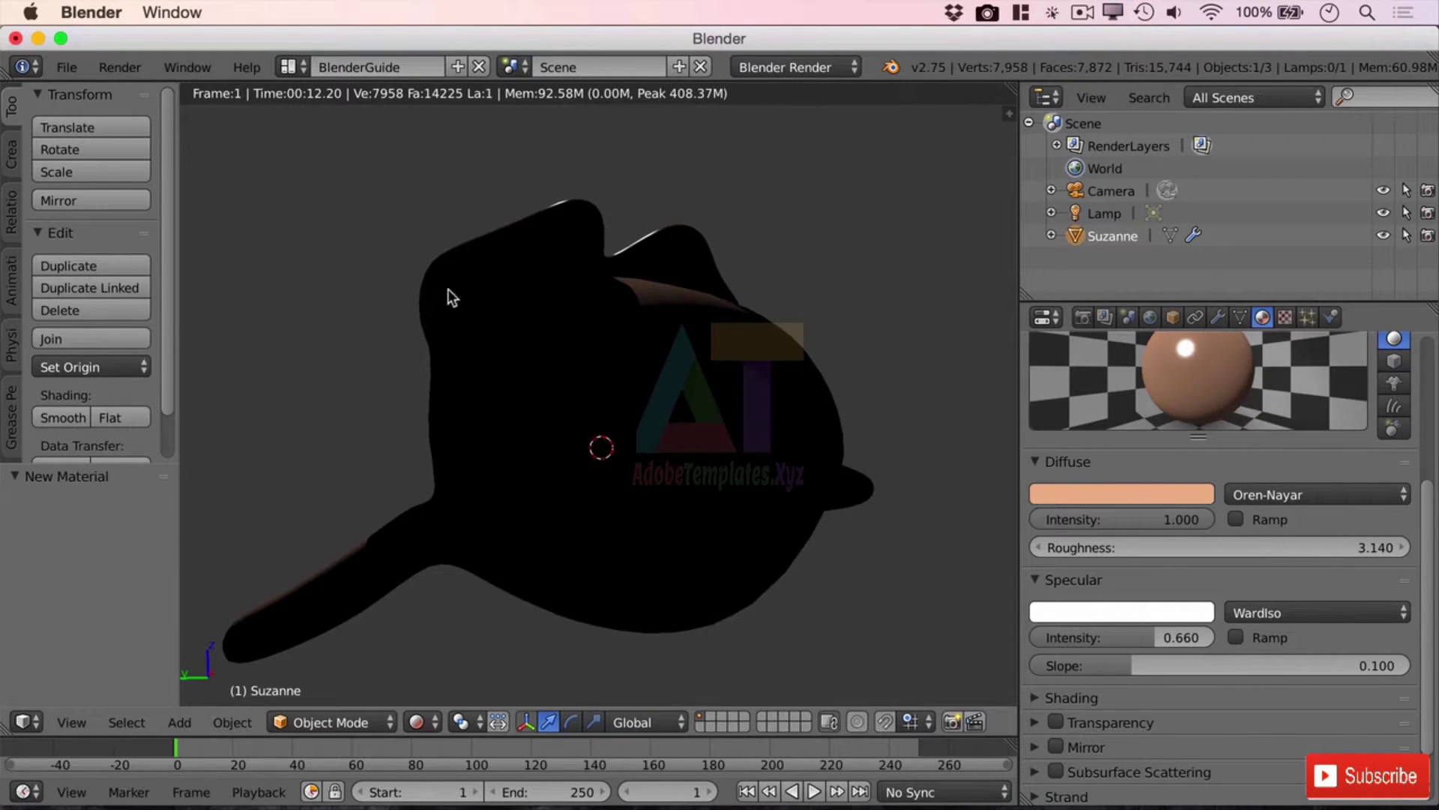
{"action": "scroll", "coordinate": [420, 239], "scroll_direction": "down", "scroll_amount": 4}
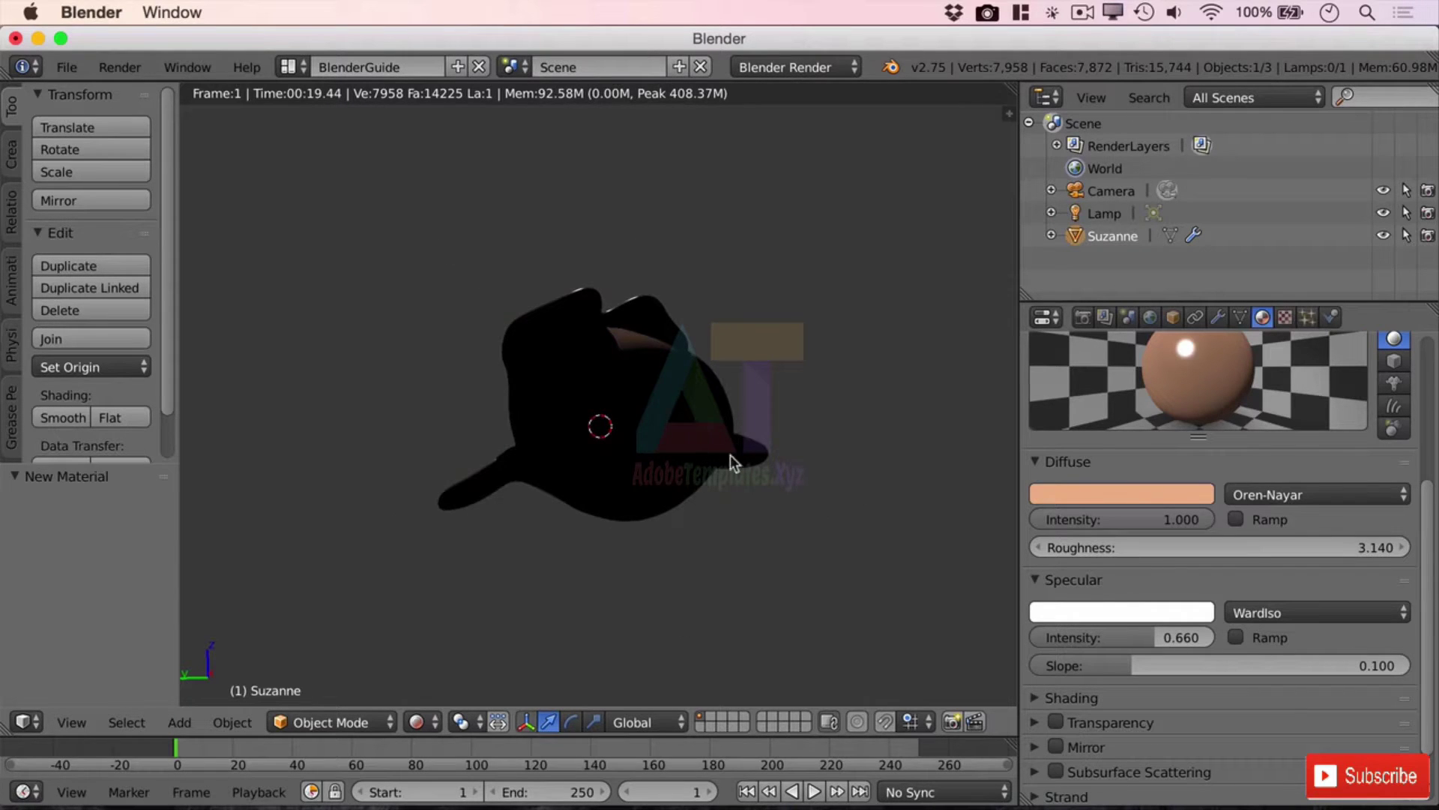
{"action": "middle_click_drag", "start_coordinate": [701, 344], "coordinate": [863, 544]}
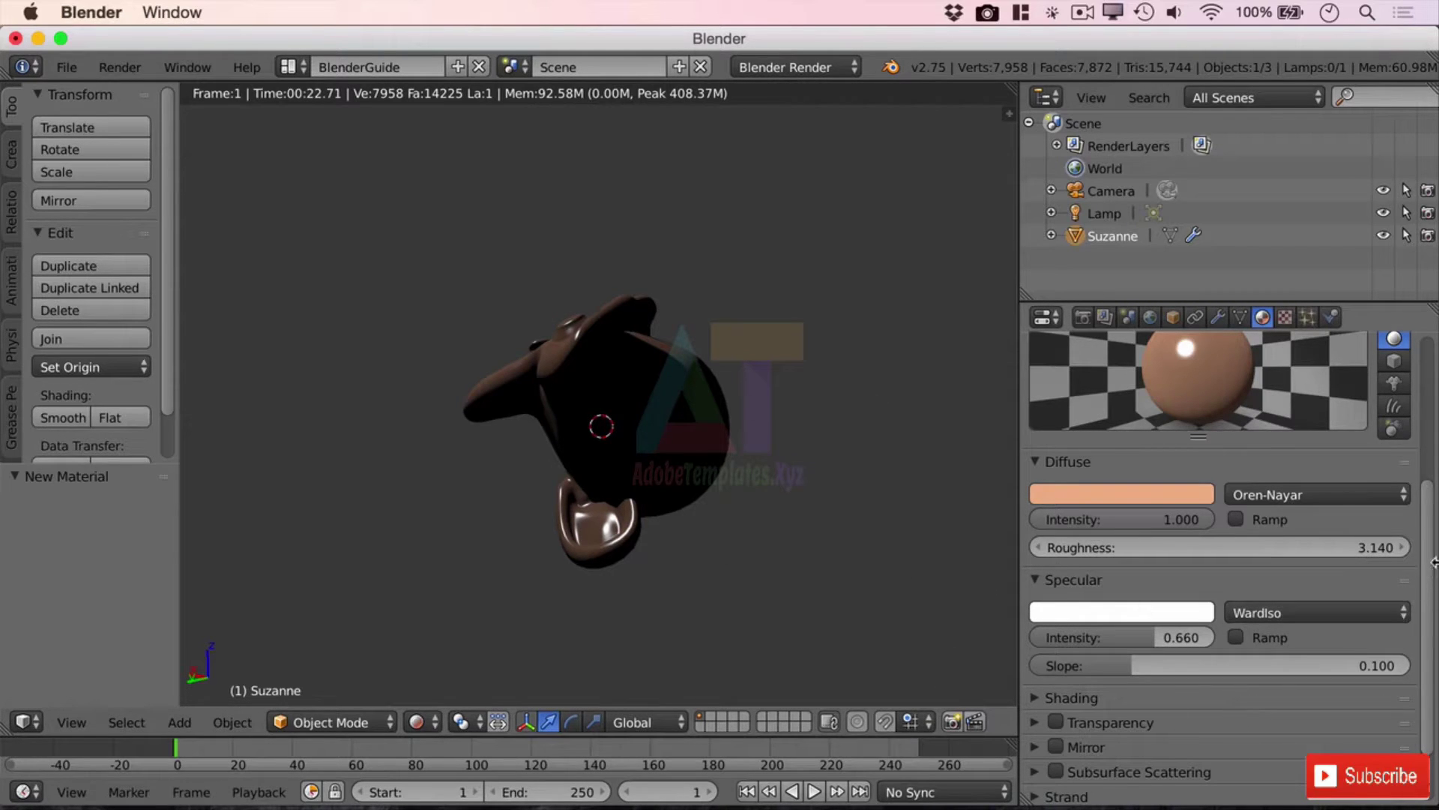
{"action": "scroll", "coordinate": [1429, 559], "scroll_direction": "down", "scroll_amount": 3}
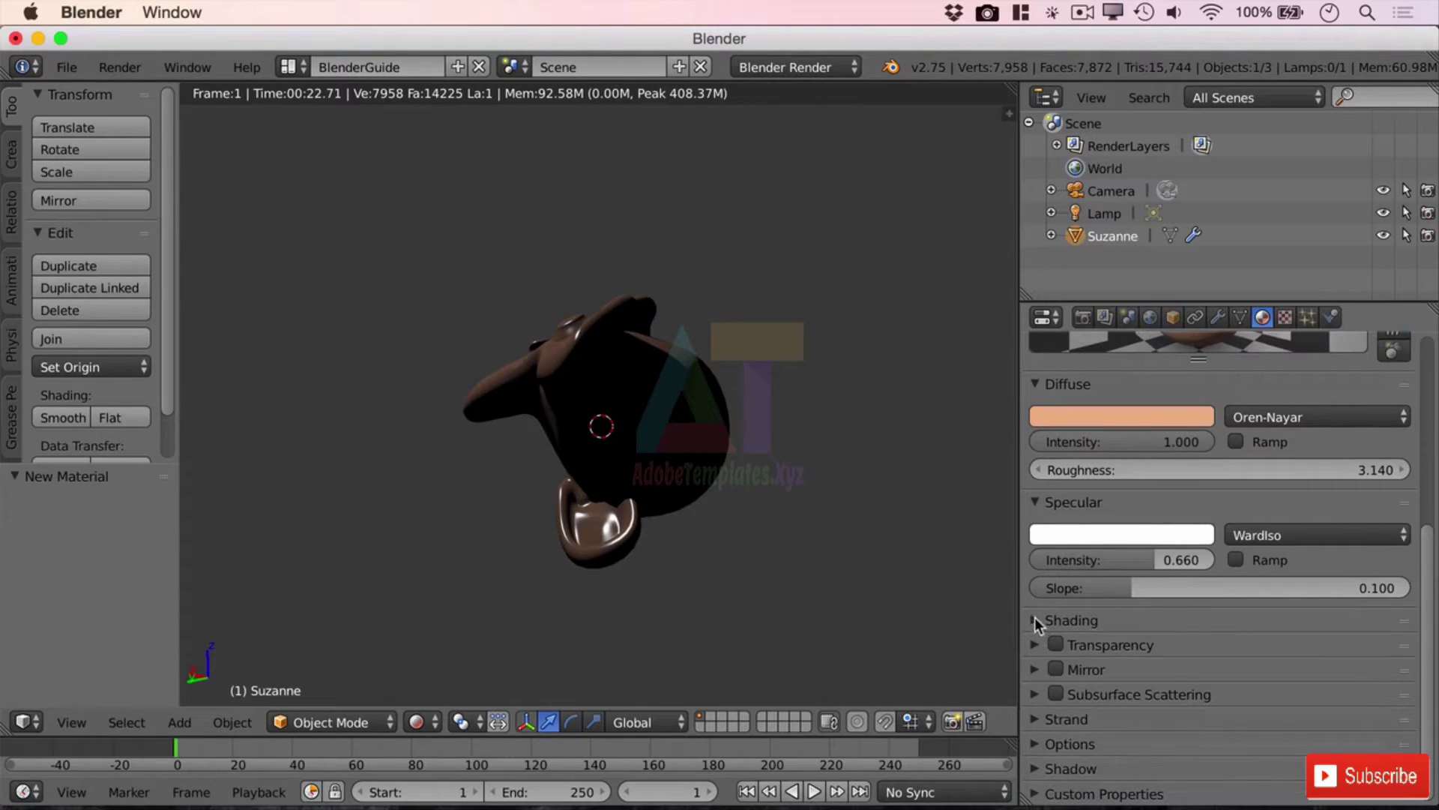
{"action": "left_click", "coordinate": [1034, 619]}
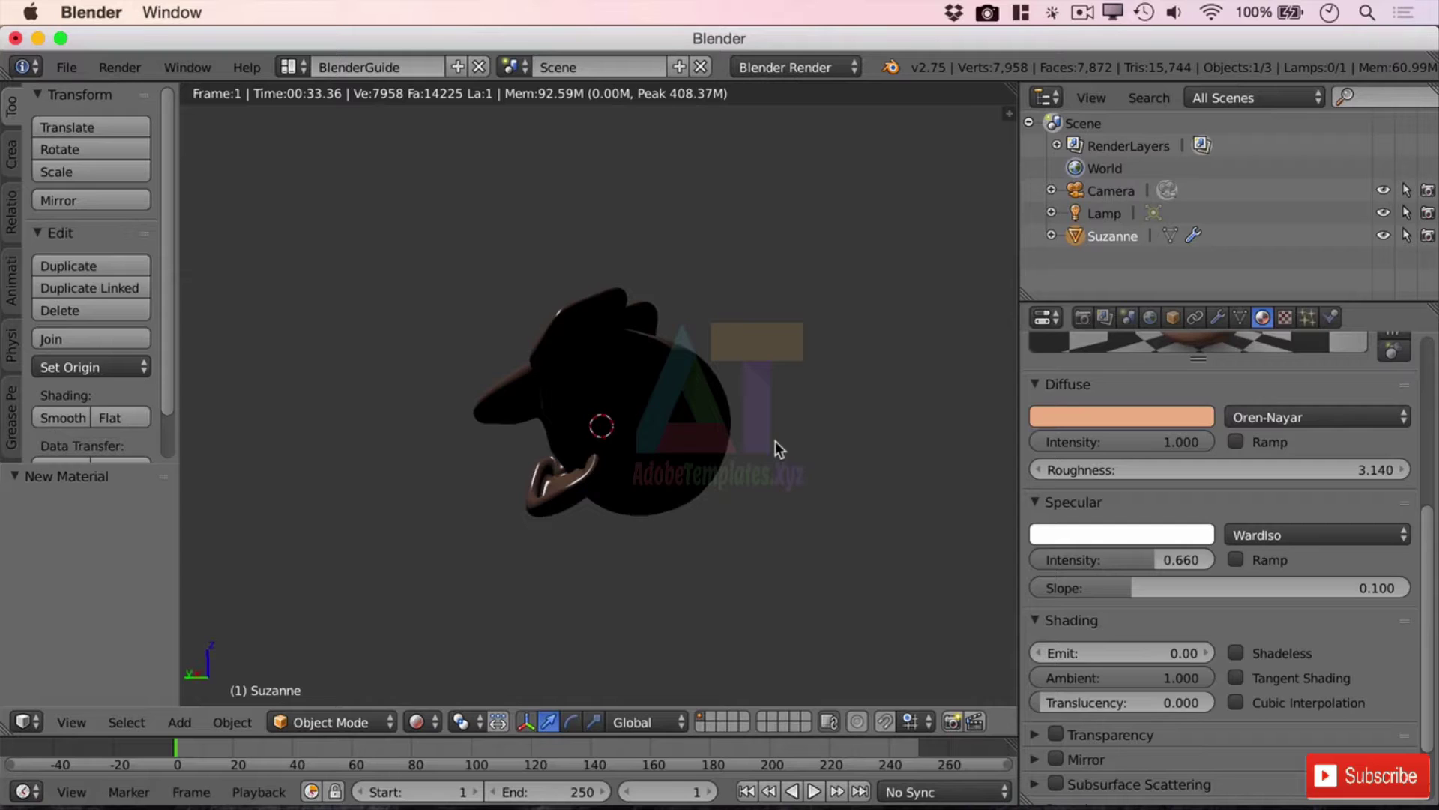
{"action": "left_click", "coordinate": [1206, 652]}
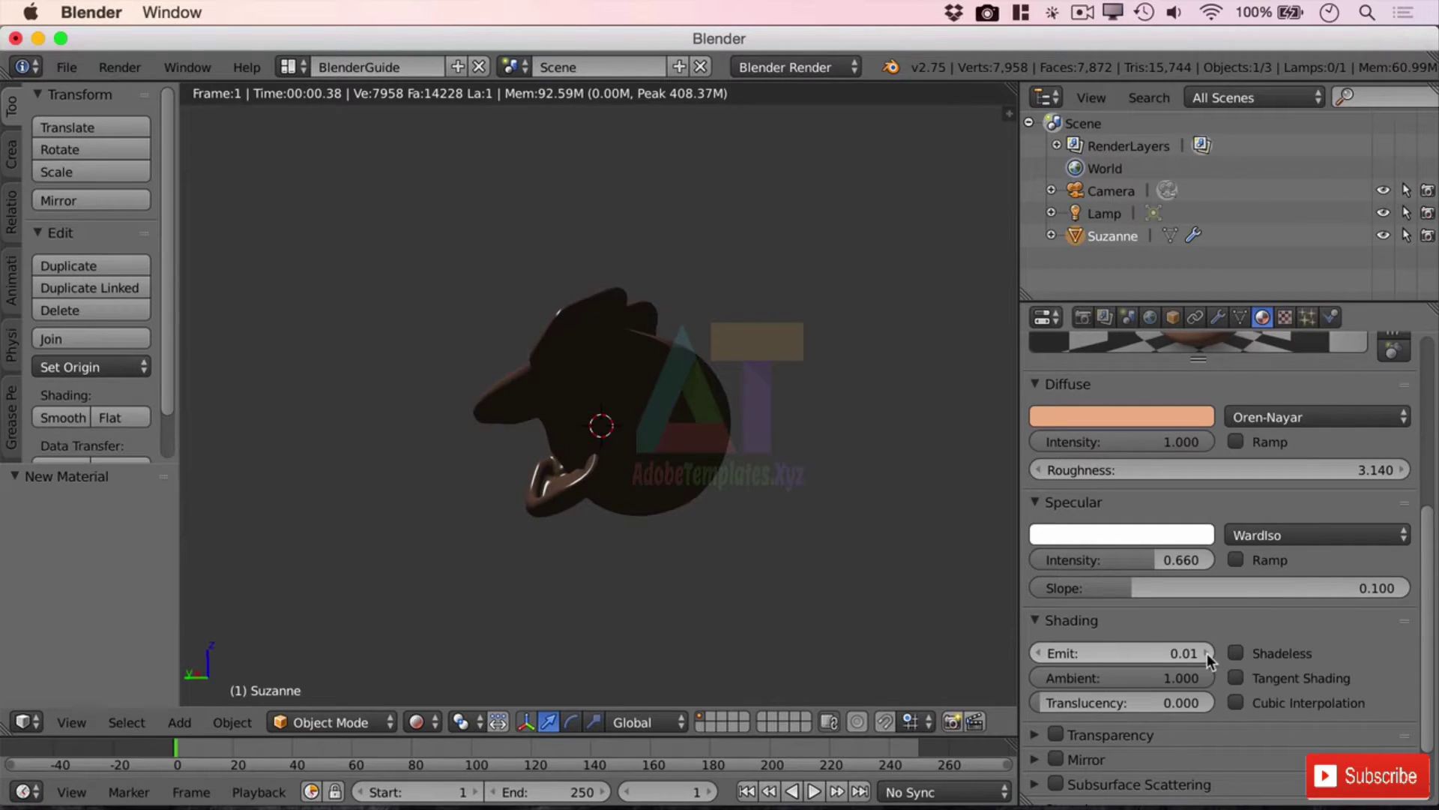
{"action": "left_click", "coordinate": [1205, 653]}
Step: Check the monkey's dark back from another angle and lower the material's Emit to 0.01
{"action": "middle_click_drag", "start_coordinate": [786, 430], "coordinate": [669, 416]}
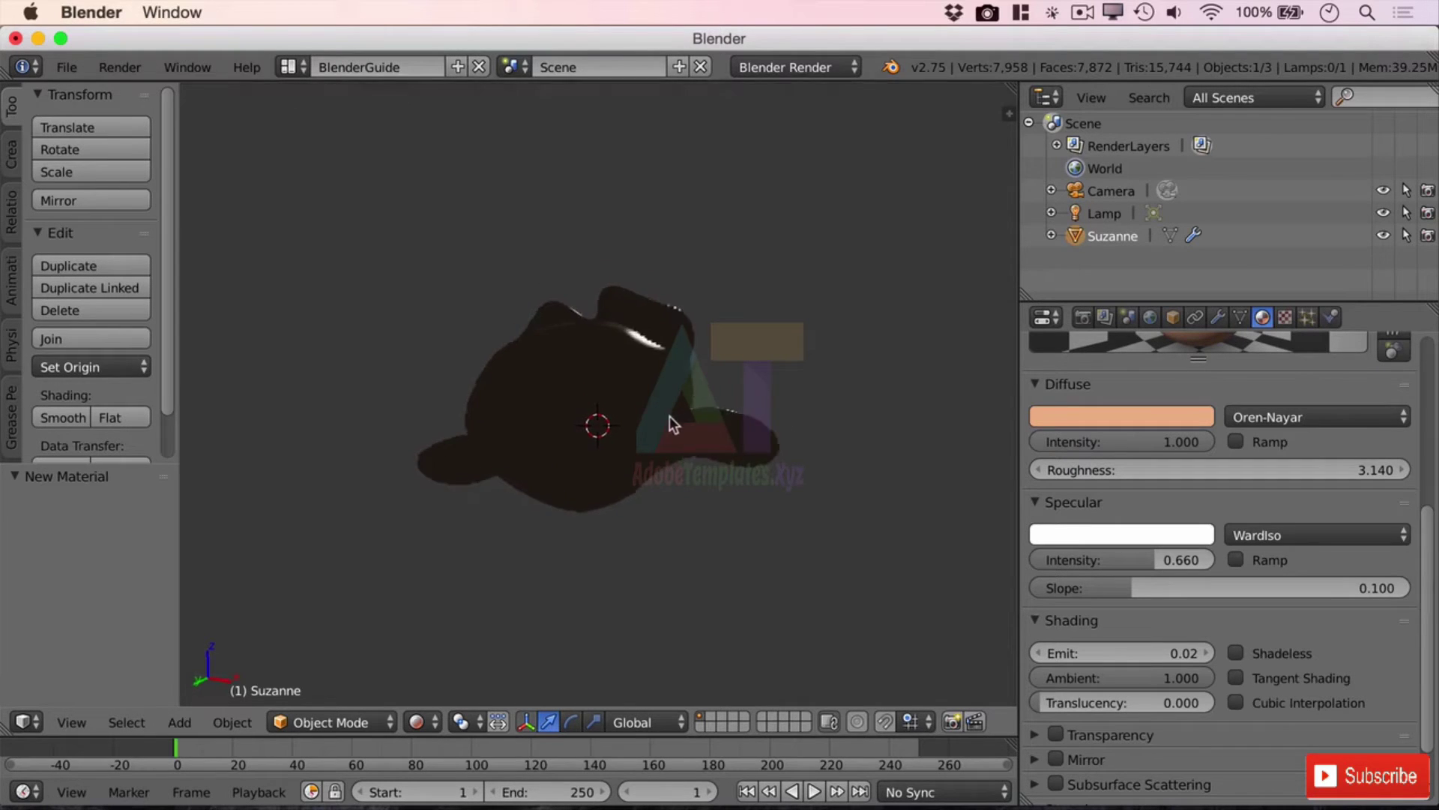
{"action": "left_click", "coordinate": [1038, 653]}
{"action": "middle_click_drag", "start_coordinate": [556, 434], "coordinate": [590, 440]}
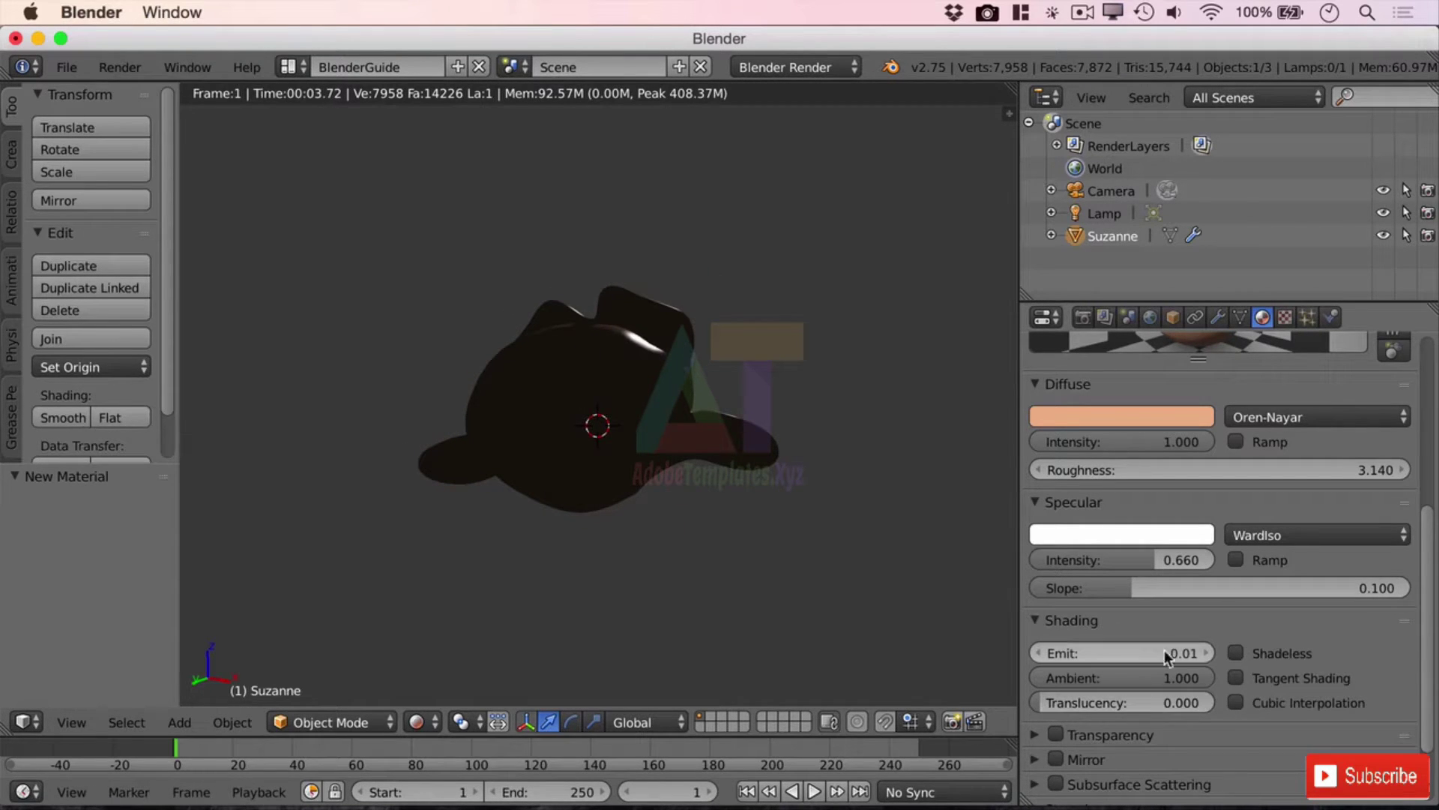
Step: Enable Mirror on the material, inspect the reflective monkey from the front and lower the Mirror Reflectivity
{"action": "left_click", "coordinate": [1059, 757]}
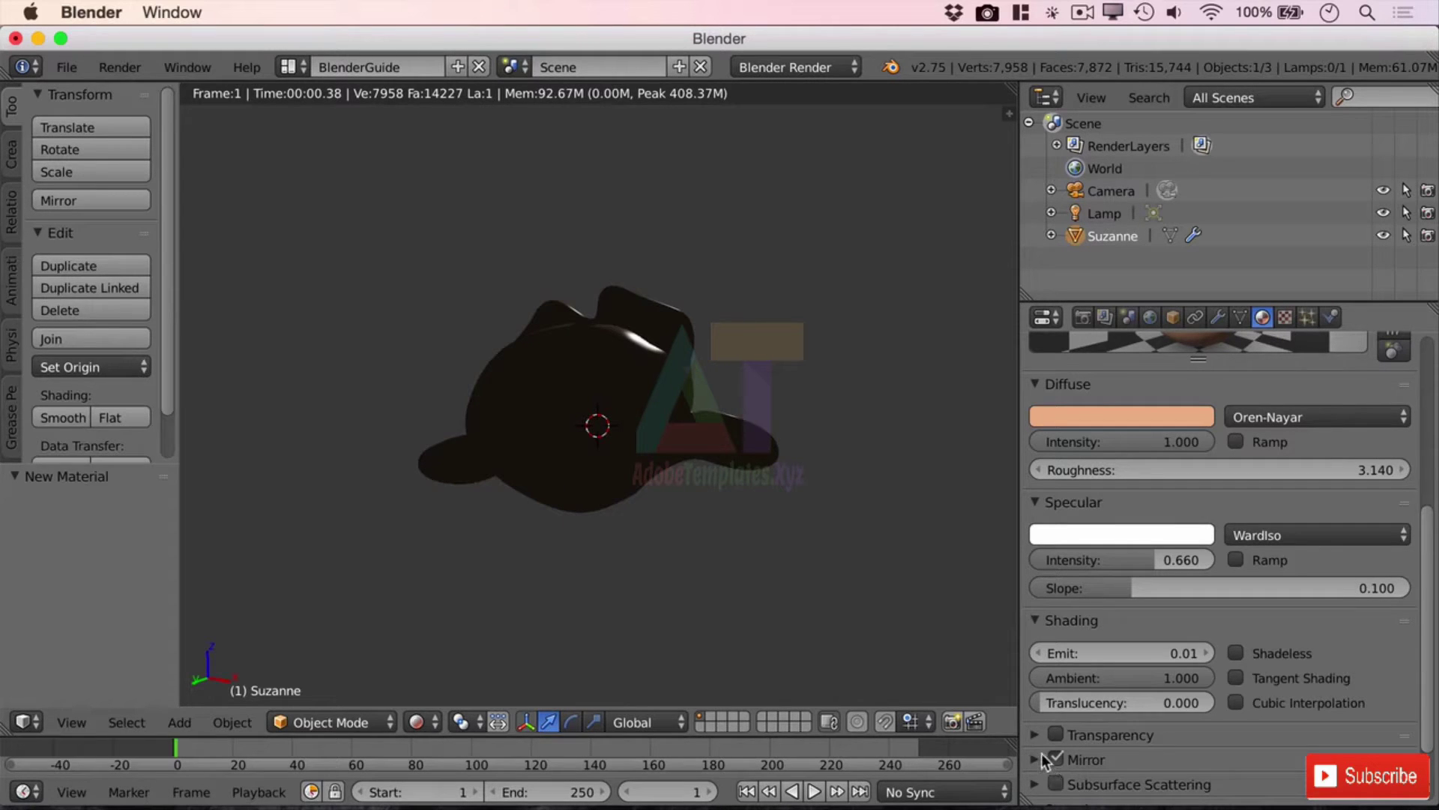
{"action": "left_click", "coordinate": [1038, 758]}
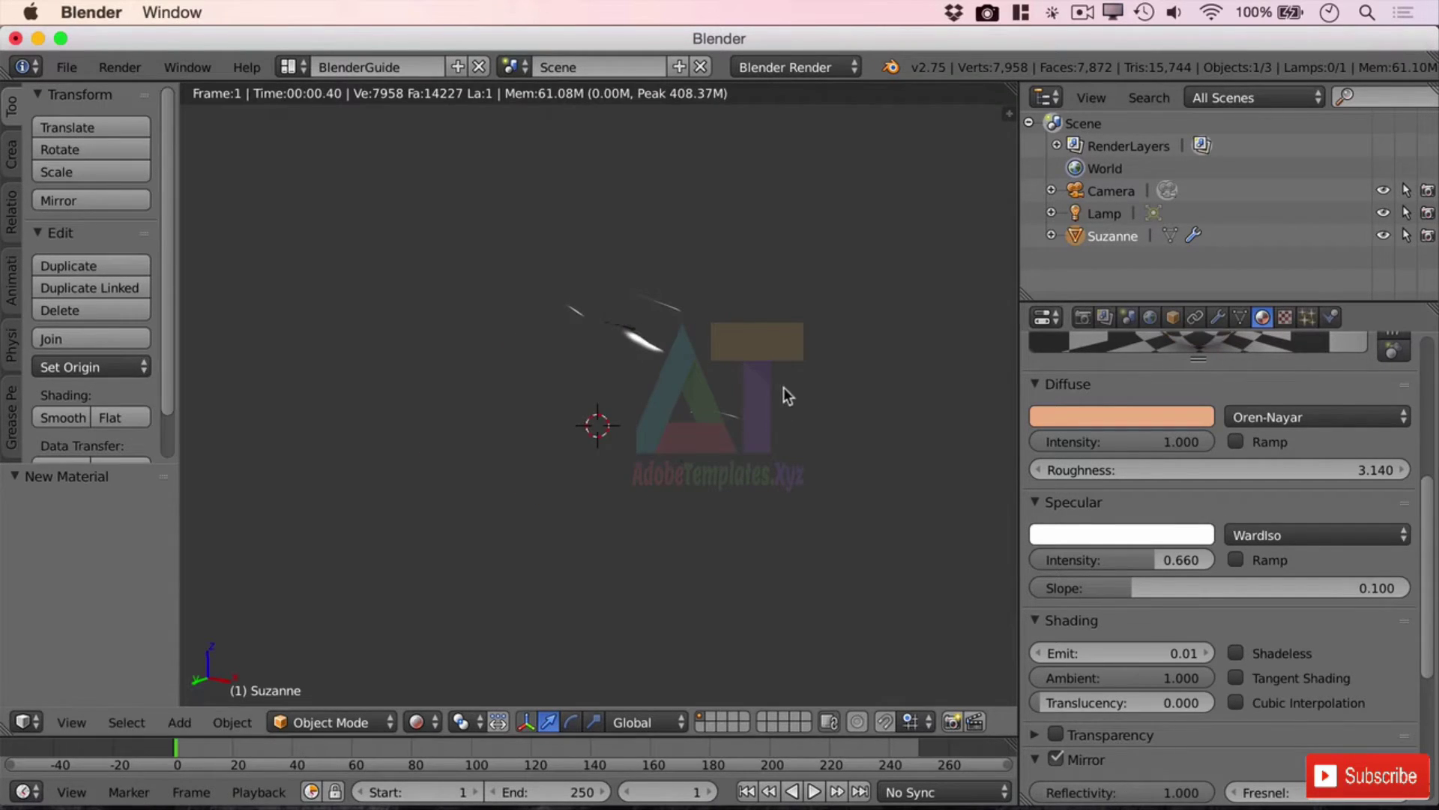
{"action": "middle_click_drag", "start_coordinate": [784, 387], "coordinate": [720, 456]}
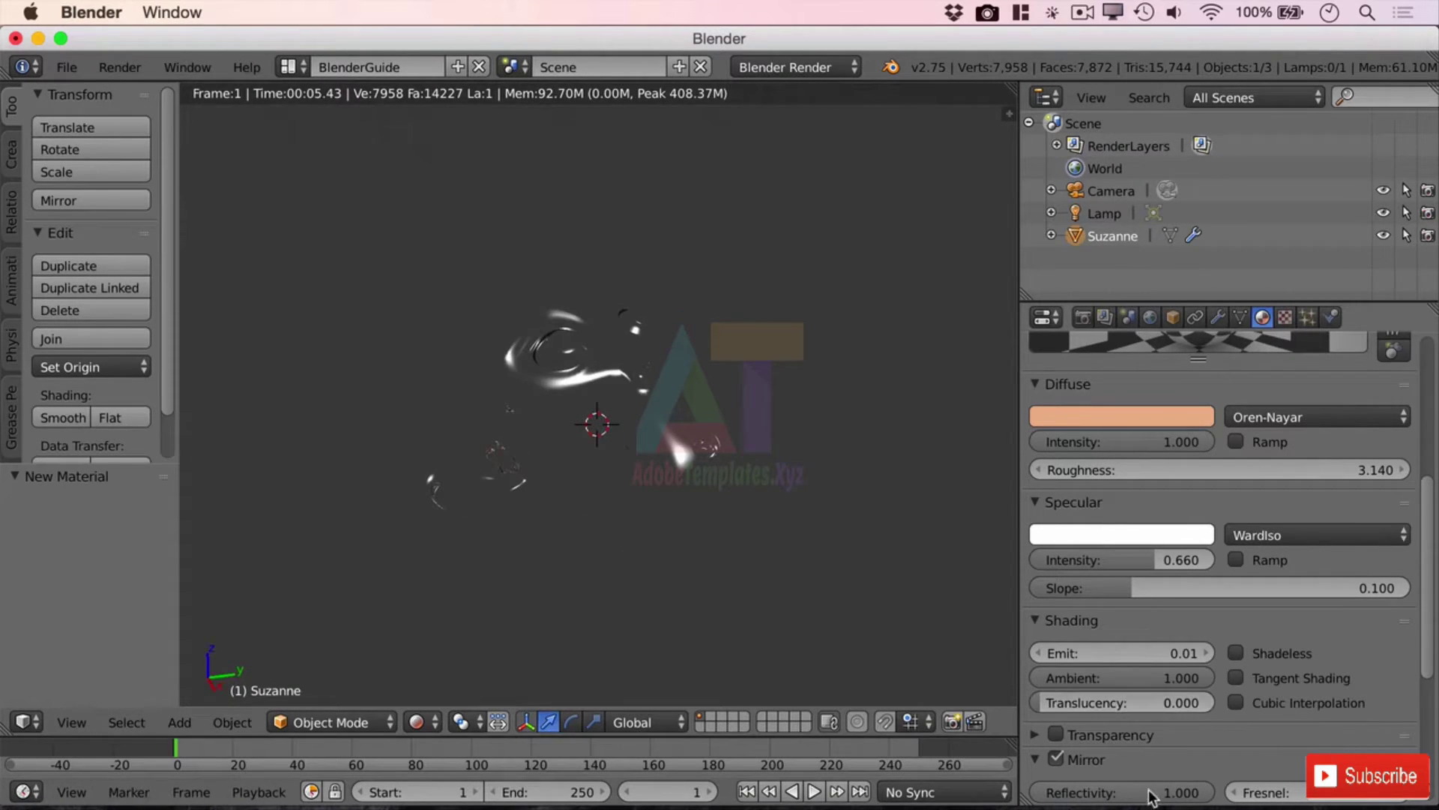
{"action": "left_click_drag", "start_coordinate": [1149, 796], "coordinate": [1060, 797]}
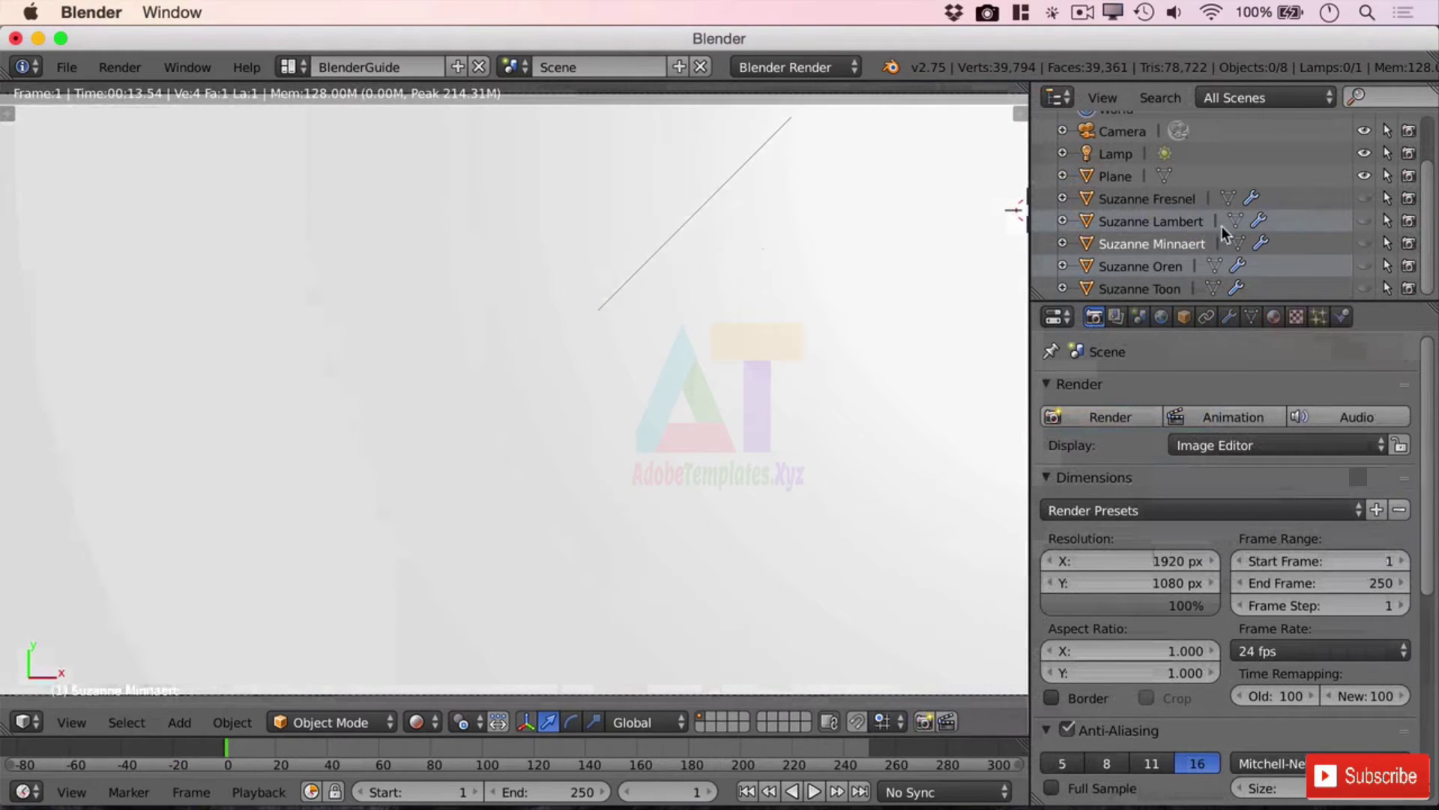
Step: Go through the Suzanne Fresnel, Lambert, Minnaert, Oren and Toon objects in the outliner and unhide Suzanne Fresnel in the viewport
{"action": "left_click", "coordinate": [1168, 197]}
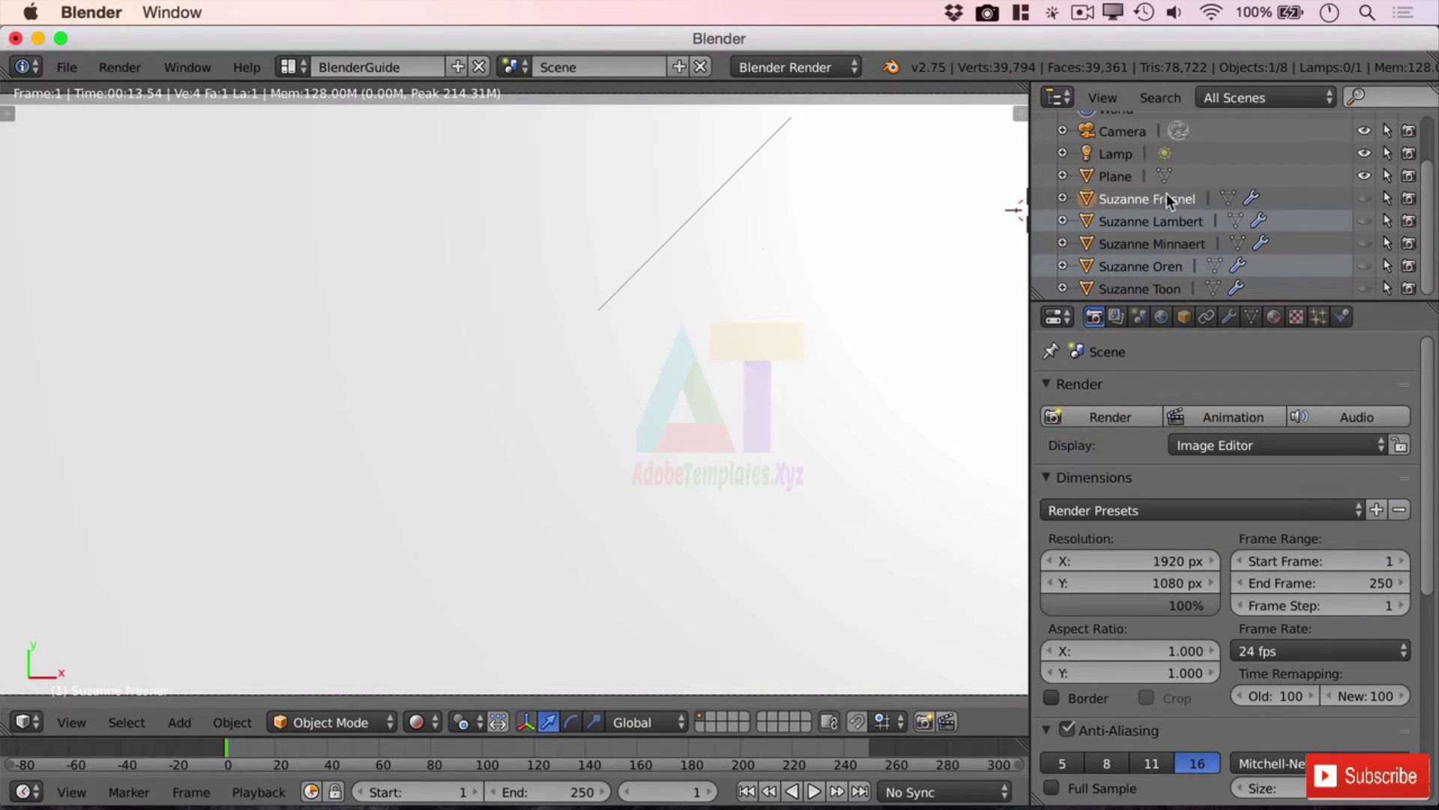
{"action": "left_click", "coordinate": [1173, 222]}
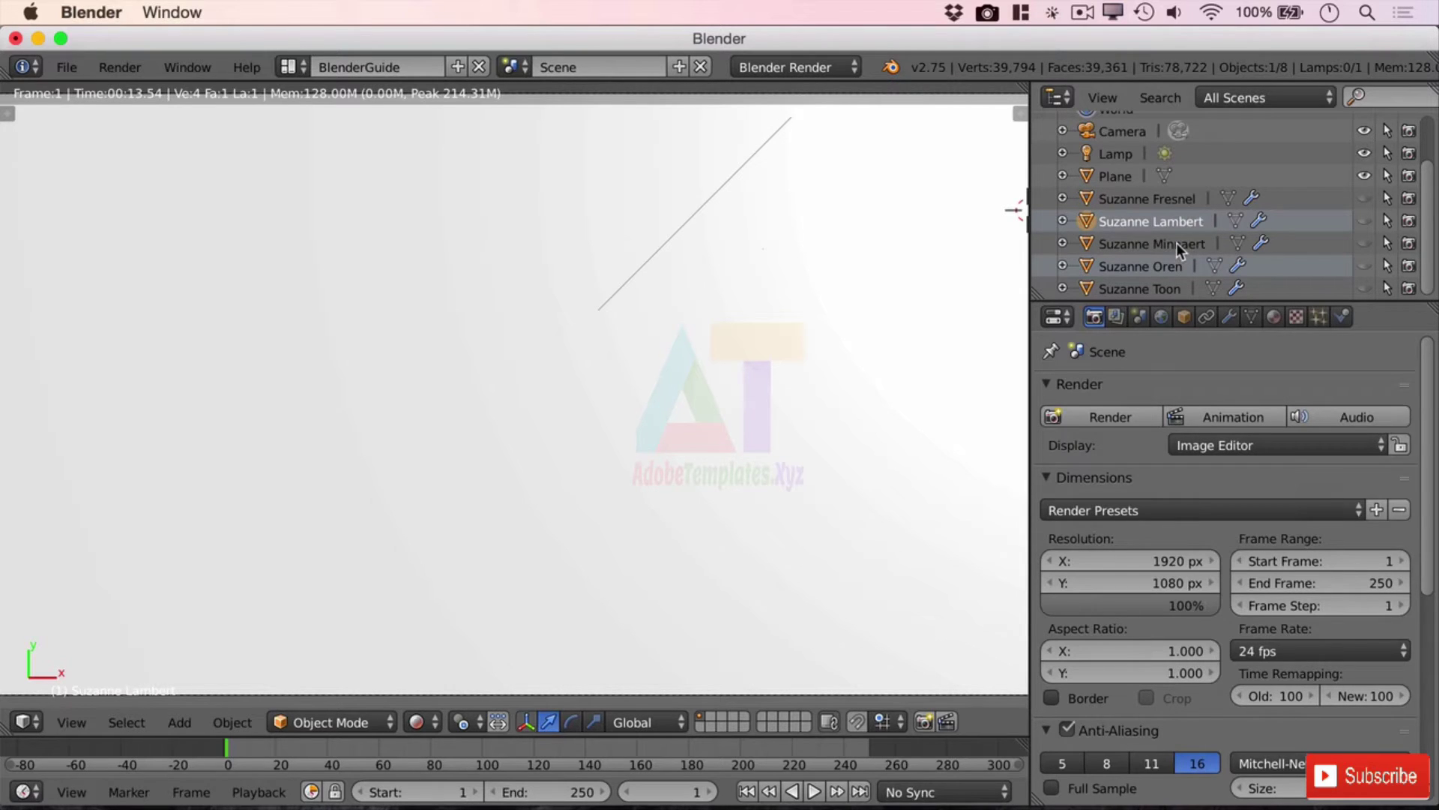
{"action": "left_click", "coordinate": [1176, 241]}
{"action": "left_click", "coordinate": [1172, 268]}
{"action": "left_click", "coordinate": [1166, 283]}
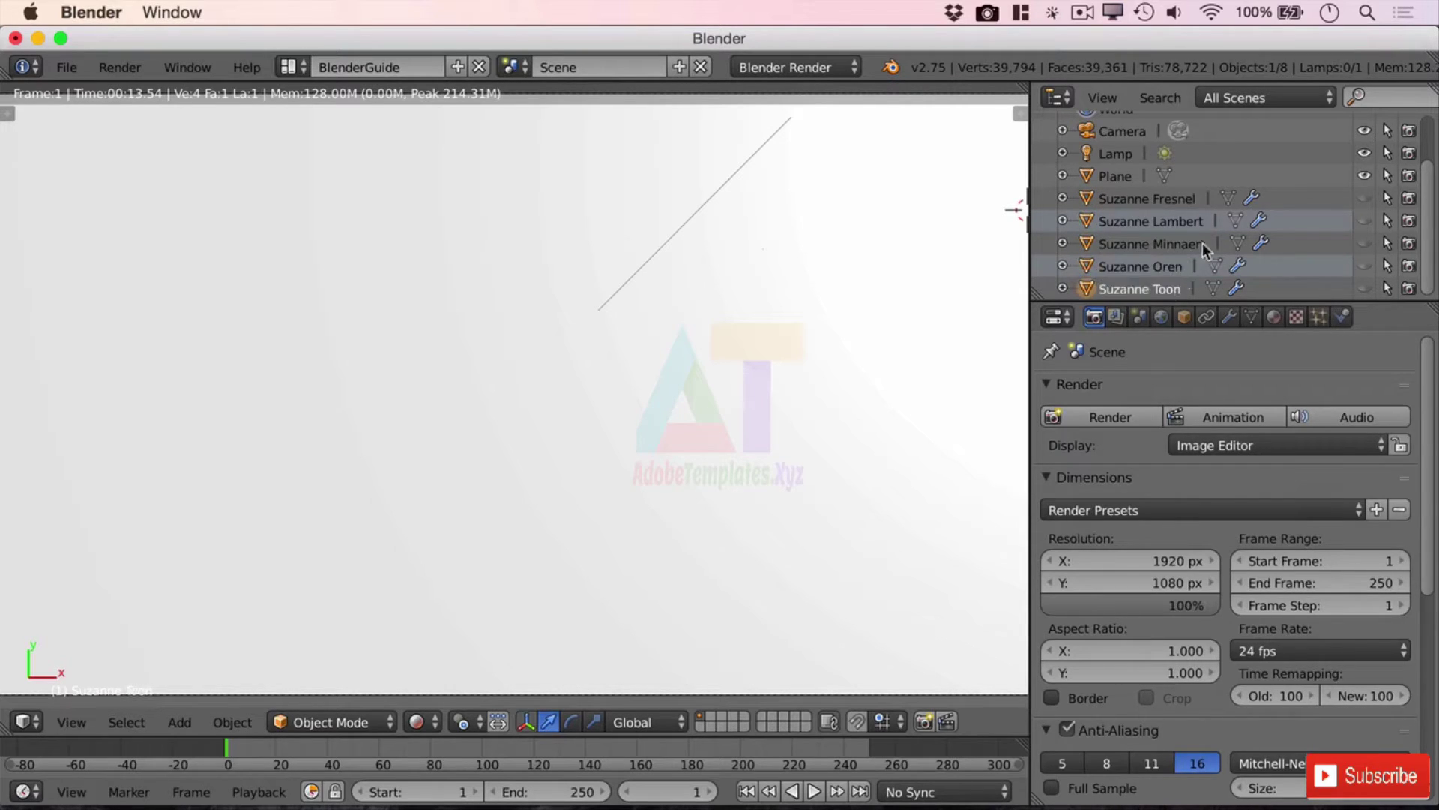
{"action": "left_click", "coordinate": [1168, 198]}
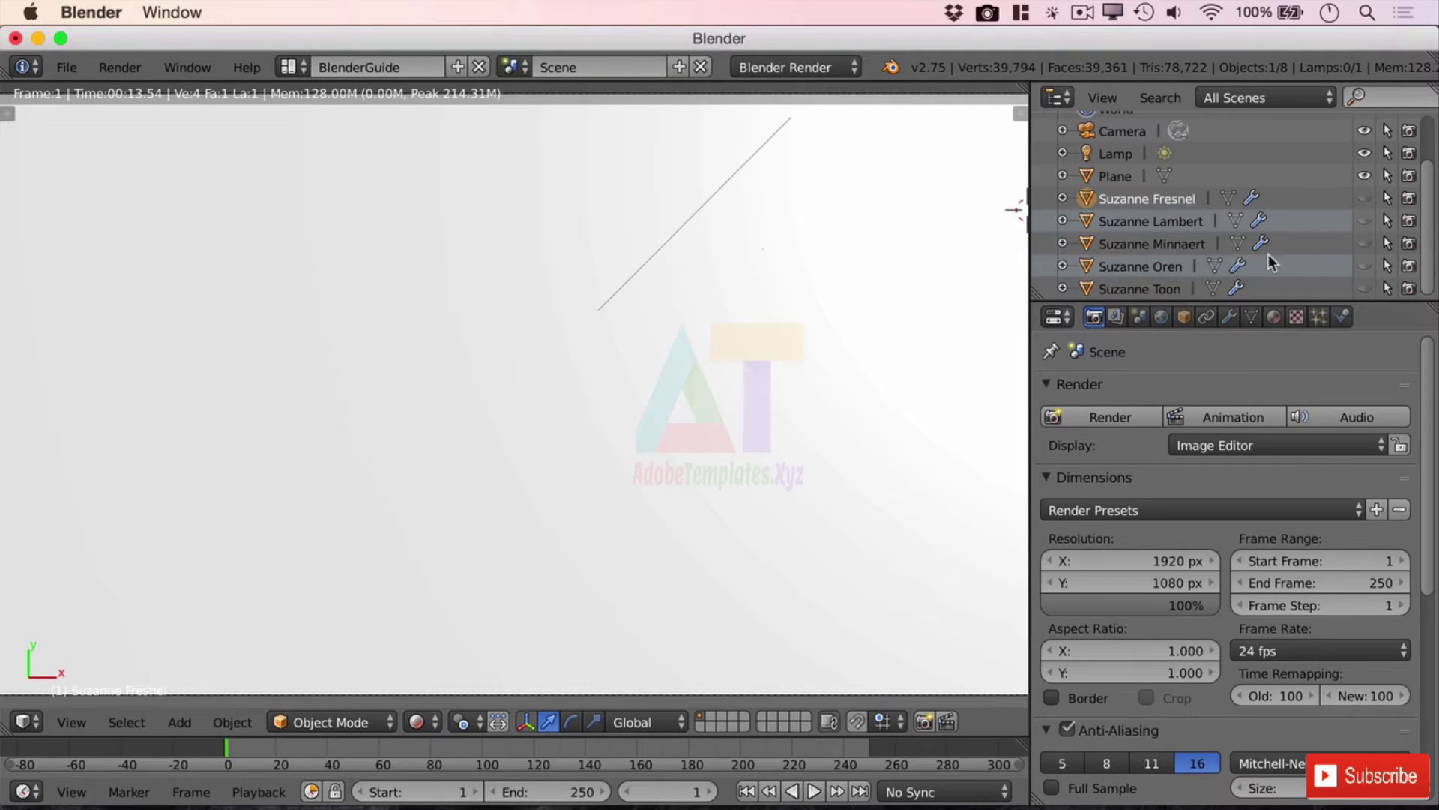
{"action": "left_click", "coordinate": [1364, 199]}
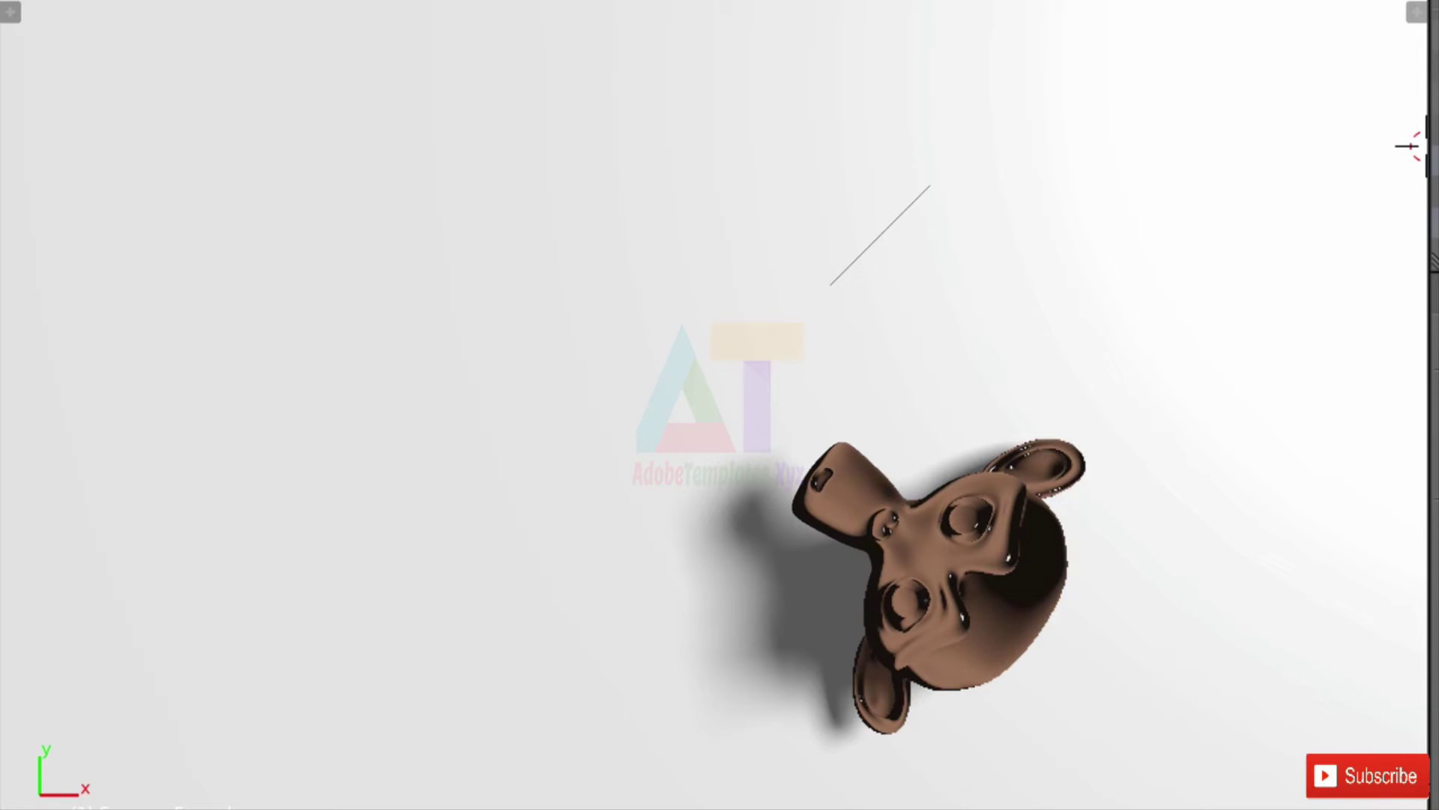
{"action": "key", "text": "Return"}
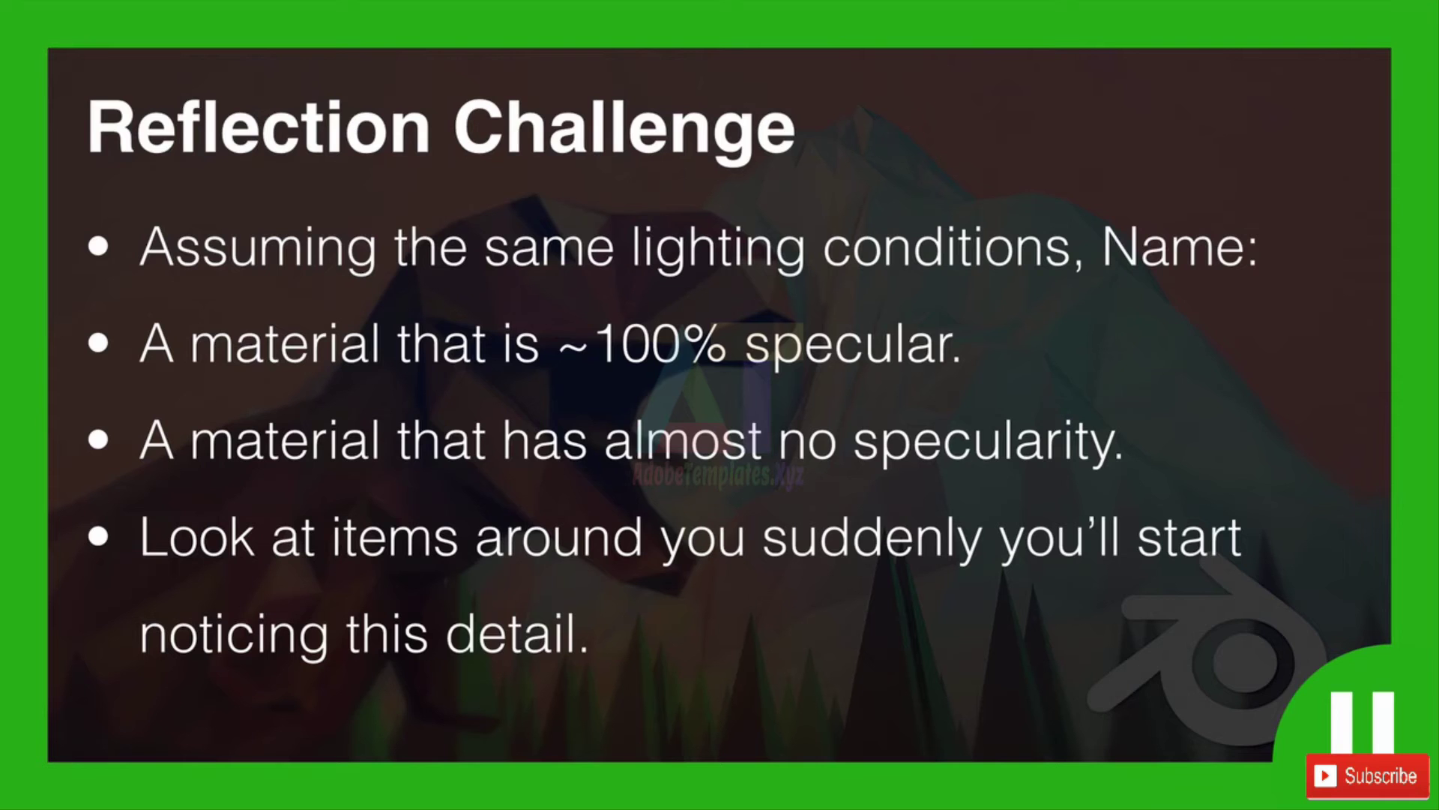
{"action": "key", "text": "Right"}
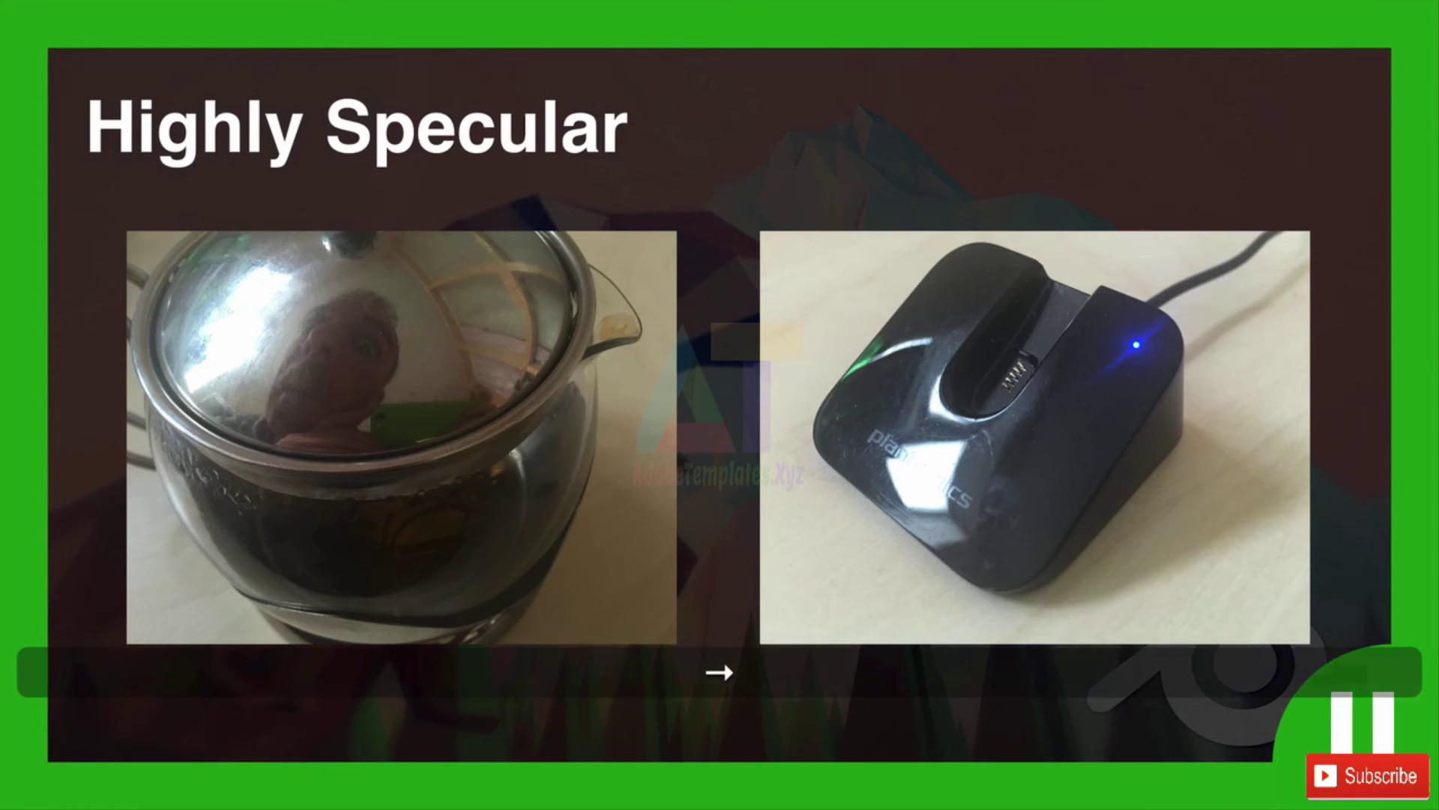
{"action": "key", "text": "Right"}
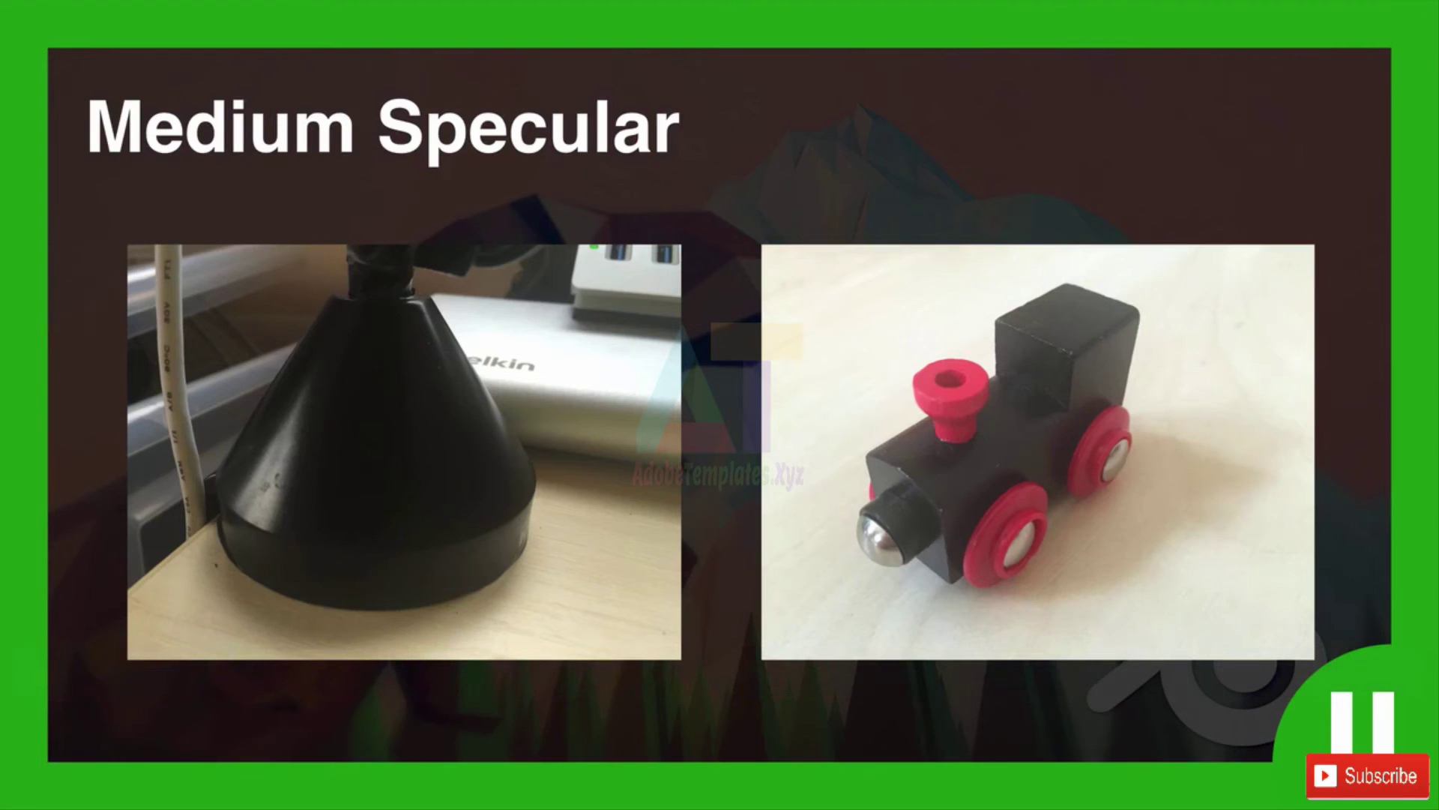